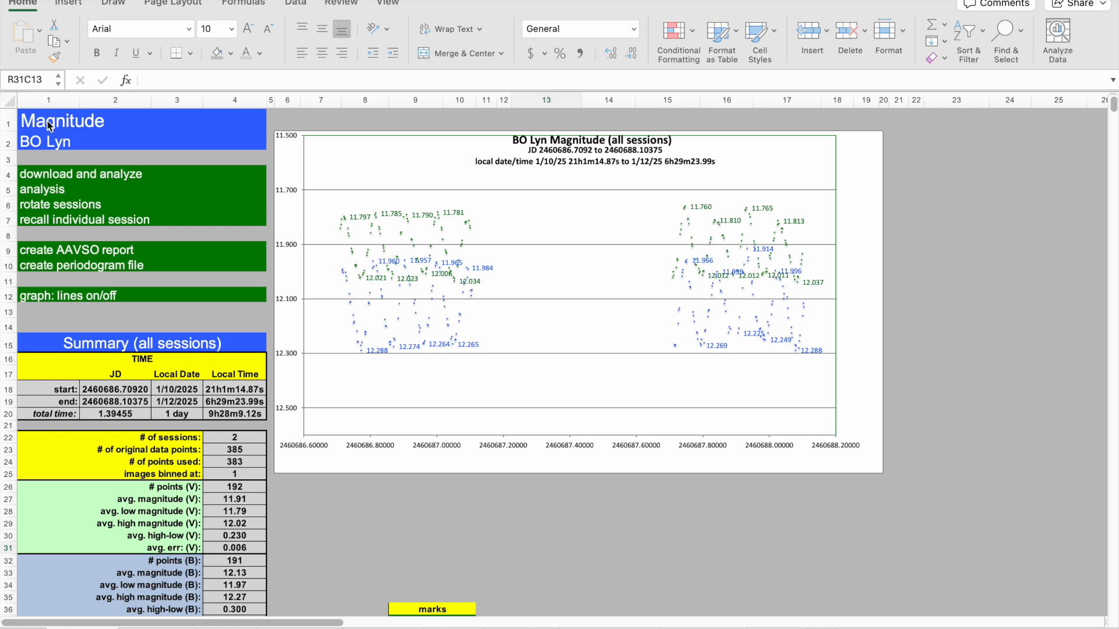
# Browse through the workbook's sheets: periodogram, raw measurements, magnitude and temperature tables, star data and JD conversion.
pyautogui.click(355, 523)
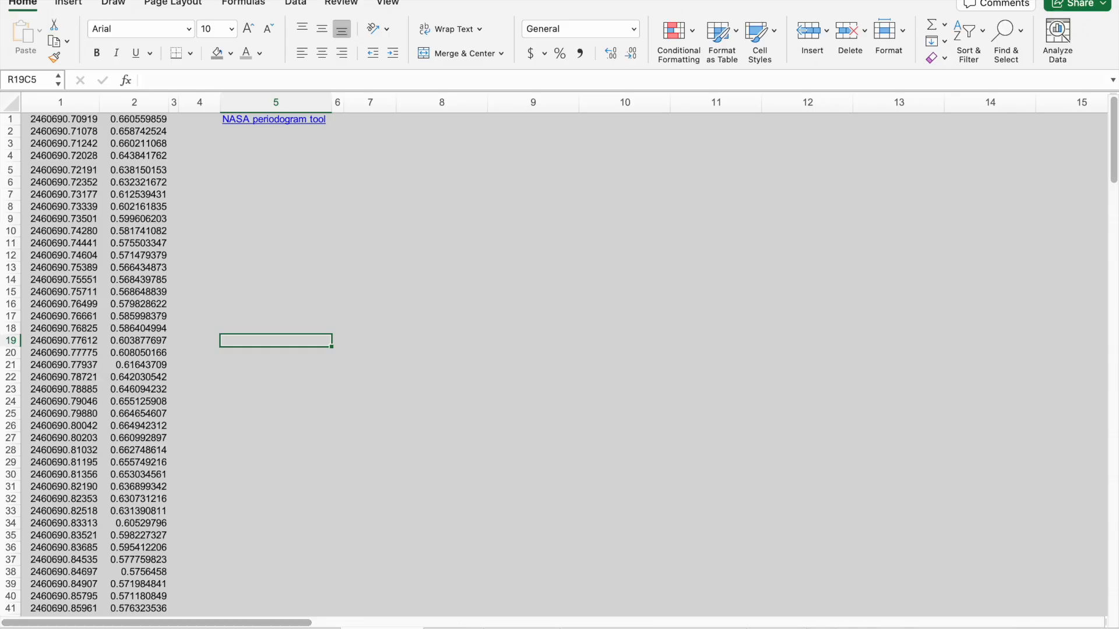
pyautogui.click(453, 628)
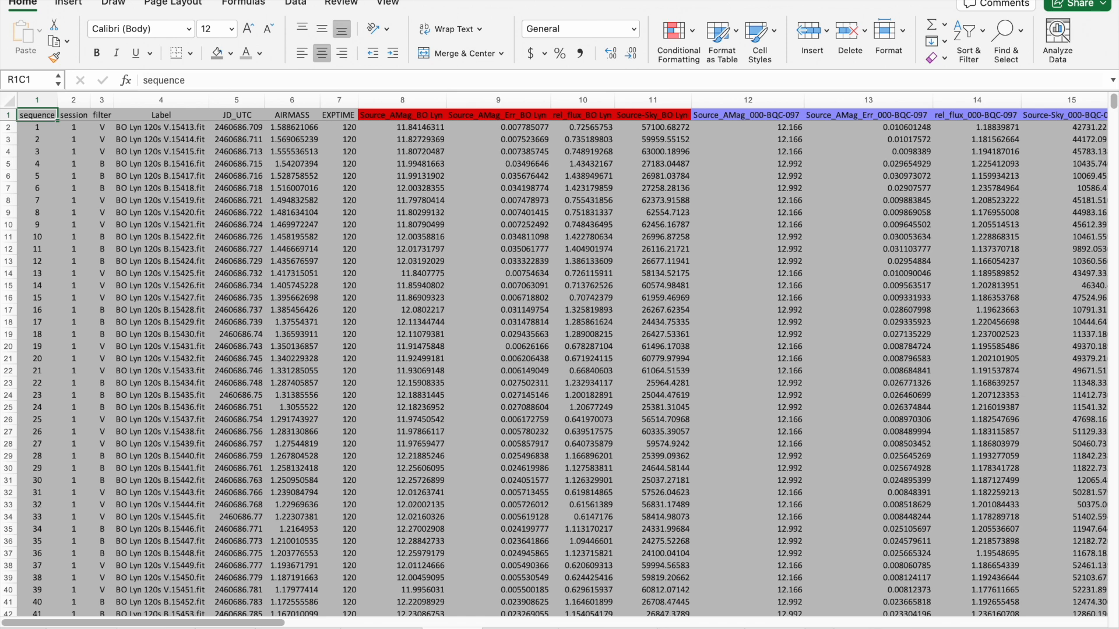
pyautogui.click(513, 628)
pyautogui.click(421, 466)
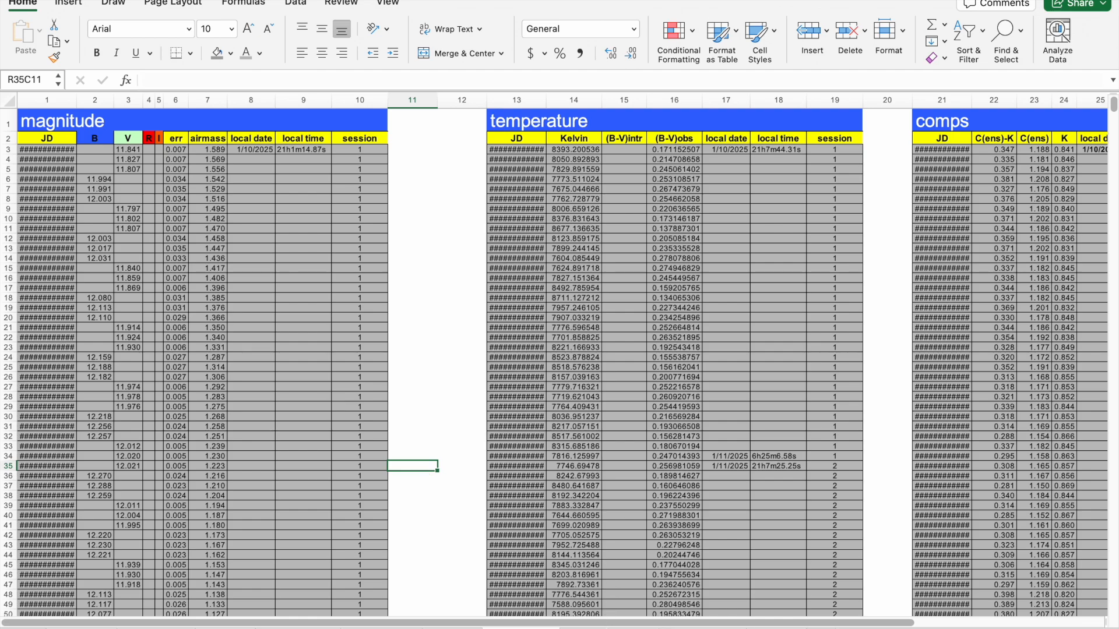
pyautogui.click(609, 628)
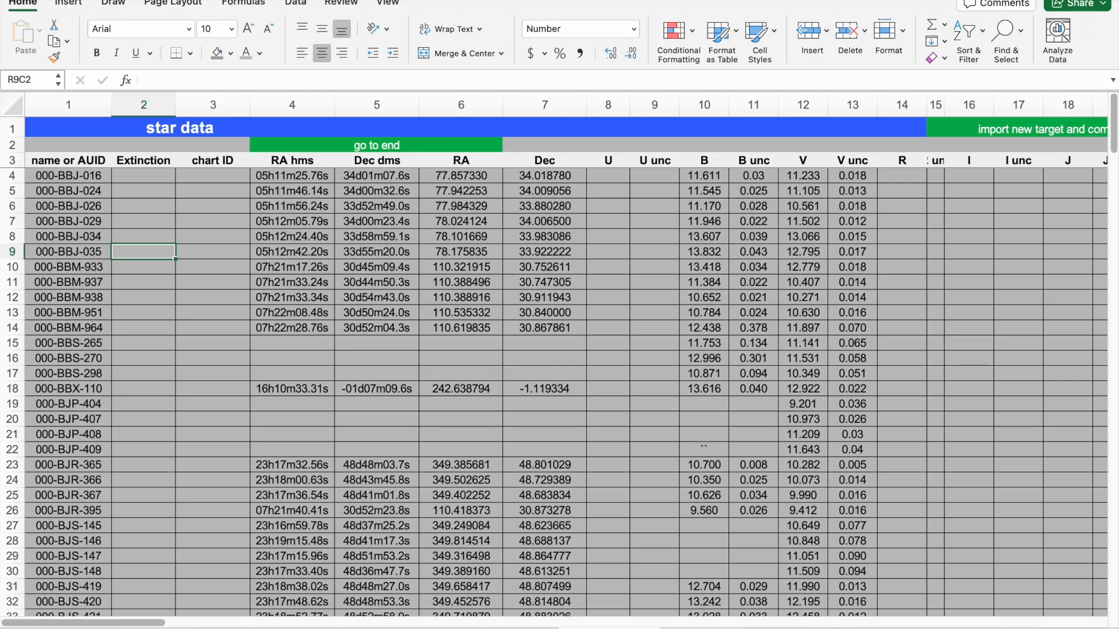
pyautogui.hotkey('ctrl', 'pagedown')
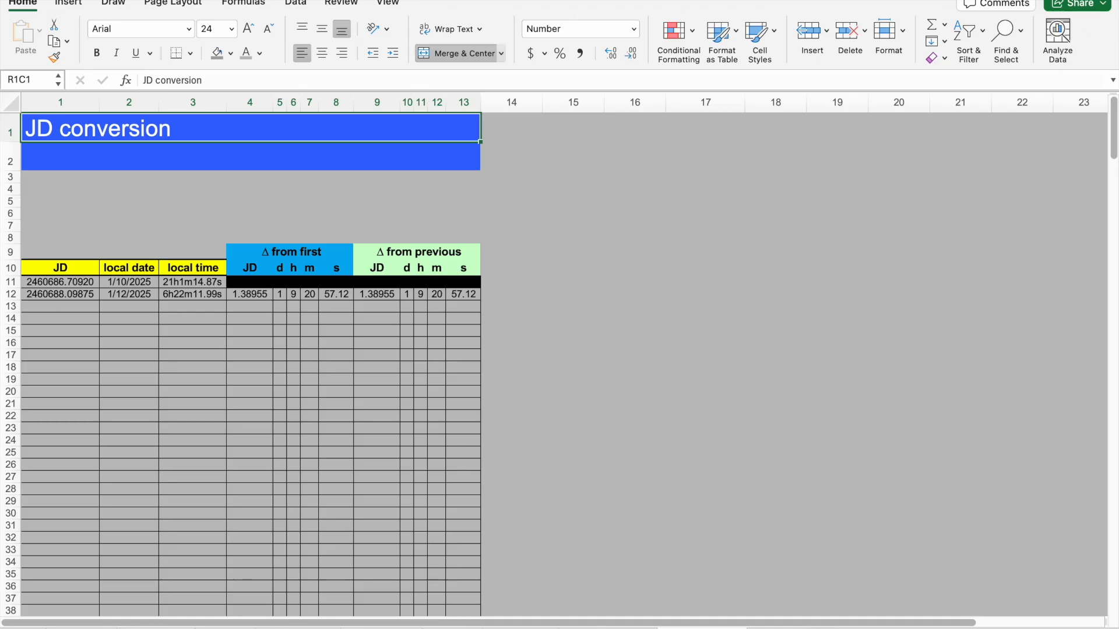
# Review the options on the settings sheet, then return to the Magnitude sheet.
pyautogui.click(772, 628)
pyautogui.click(654, 379)
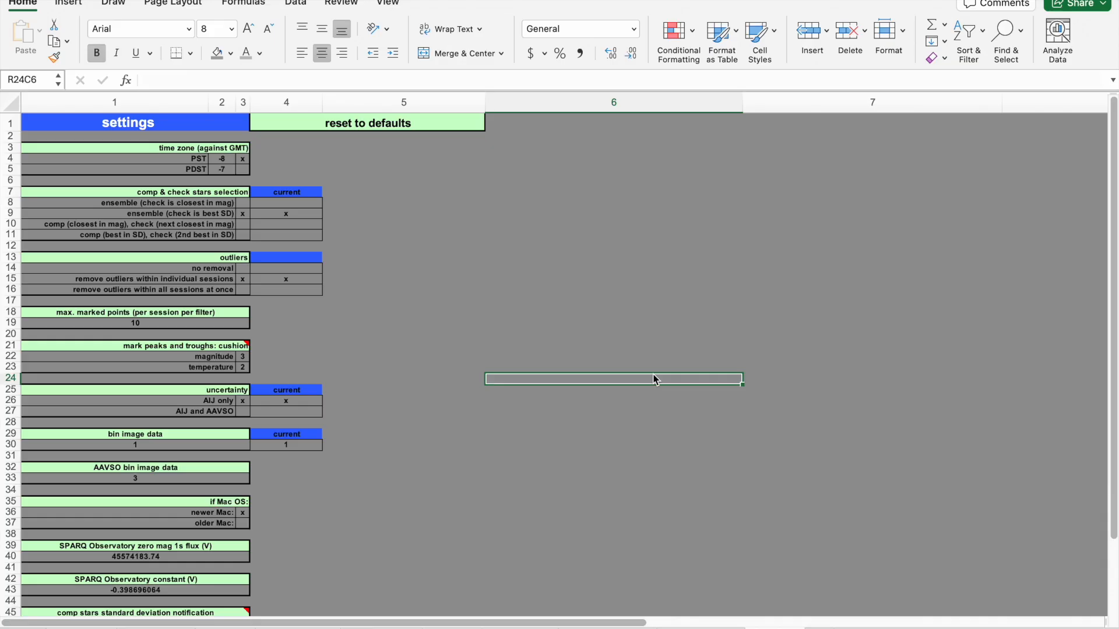
pyautogui.click(587, 348)
pyautogui.click(570, 424)
pyautogui.click(428, 493)
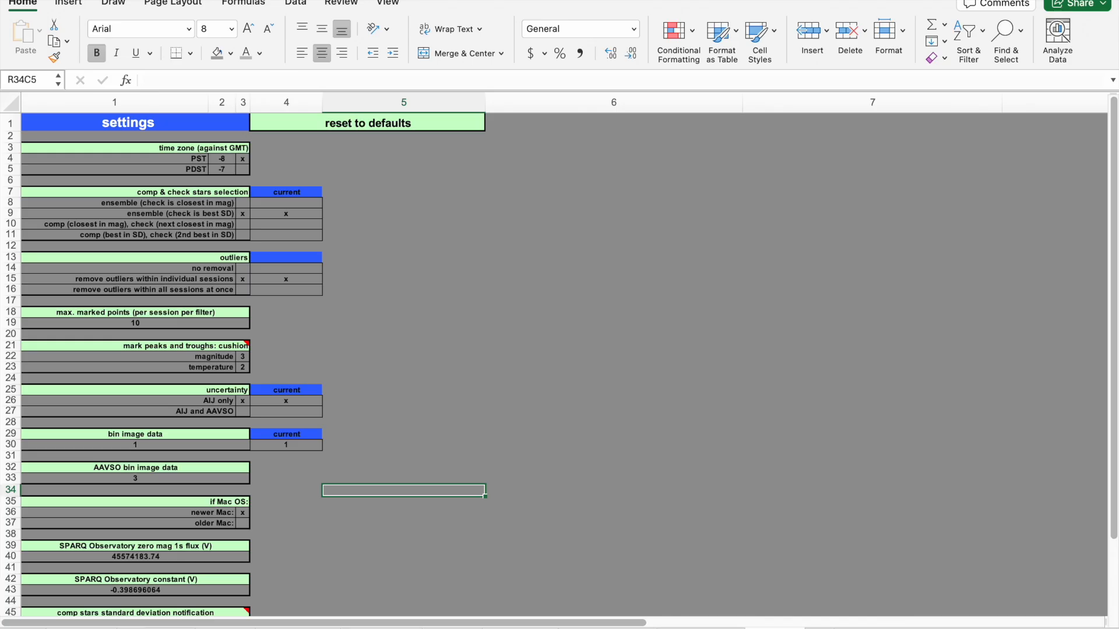
pyautogui.click(376, 535)
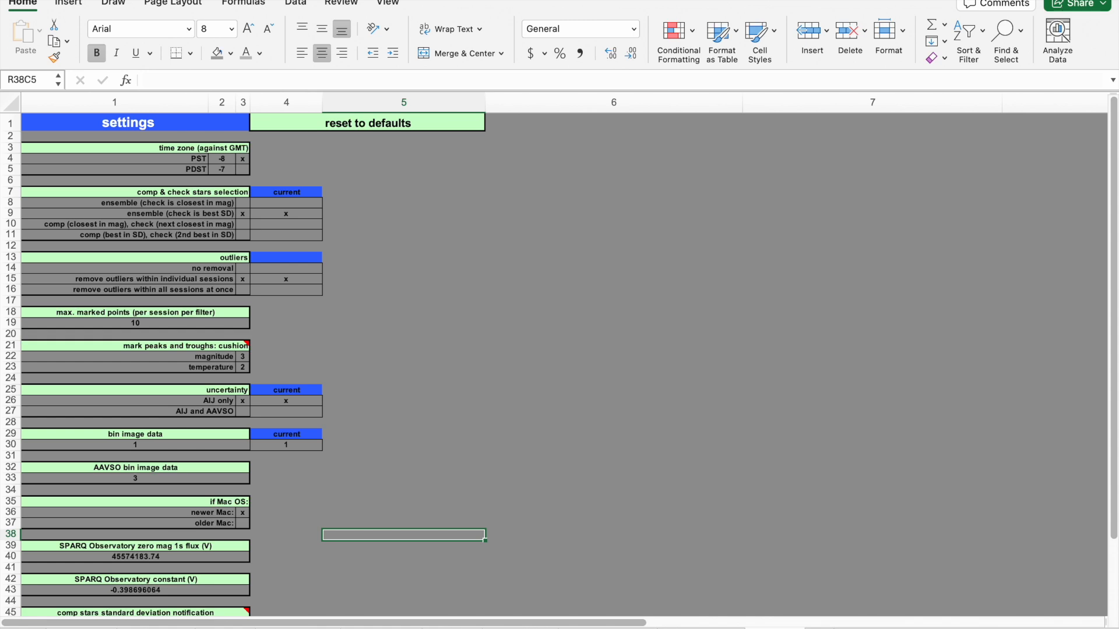
pyautogui.click(82, 628)
pyautogui.click(500, 538)
pyautogui.click(415, 511)
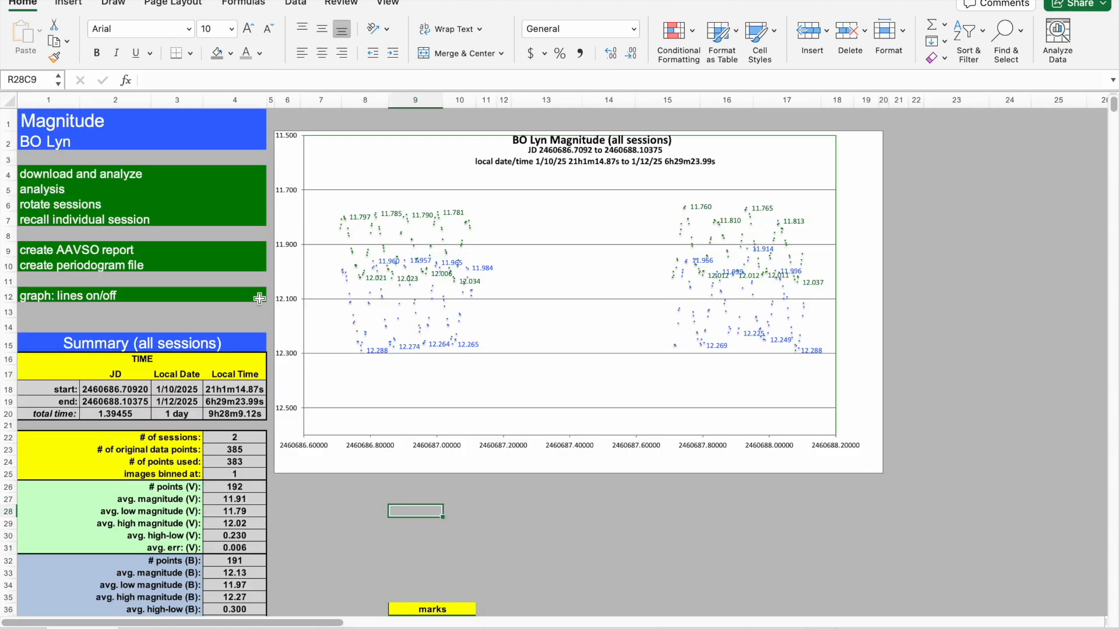
# Start download and analyze and open the AN Lyn data folder.
pyautogui.click(41, 174)
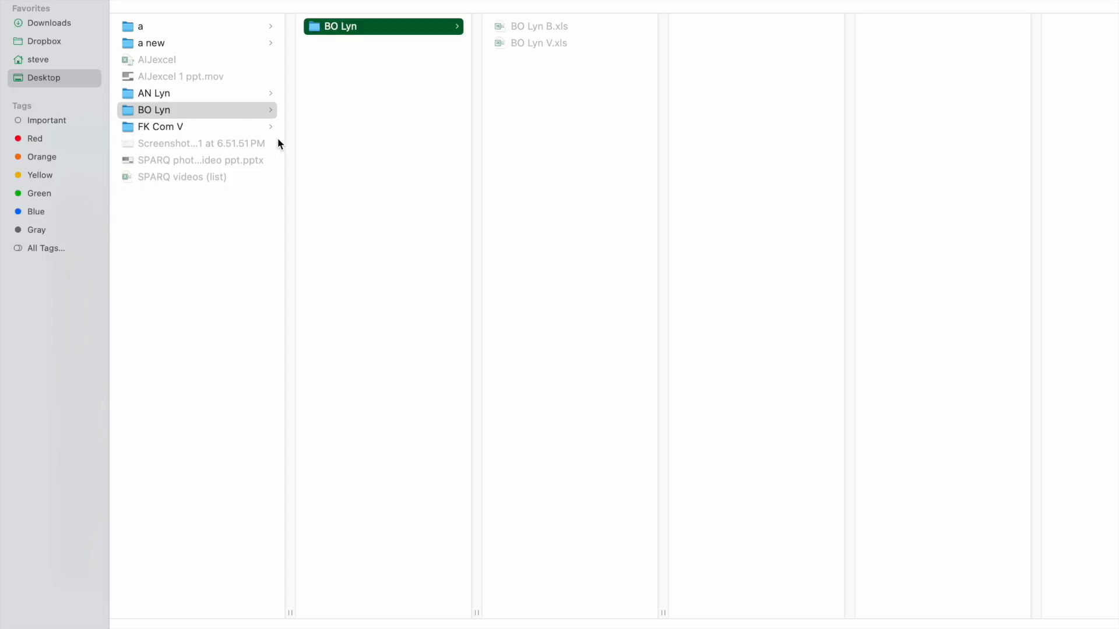
pyautogui.click(151, 95)
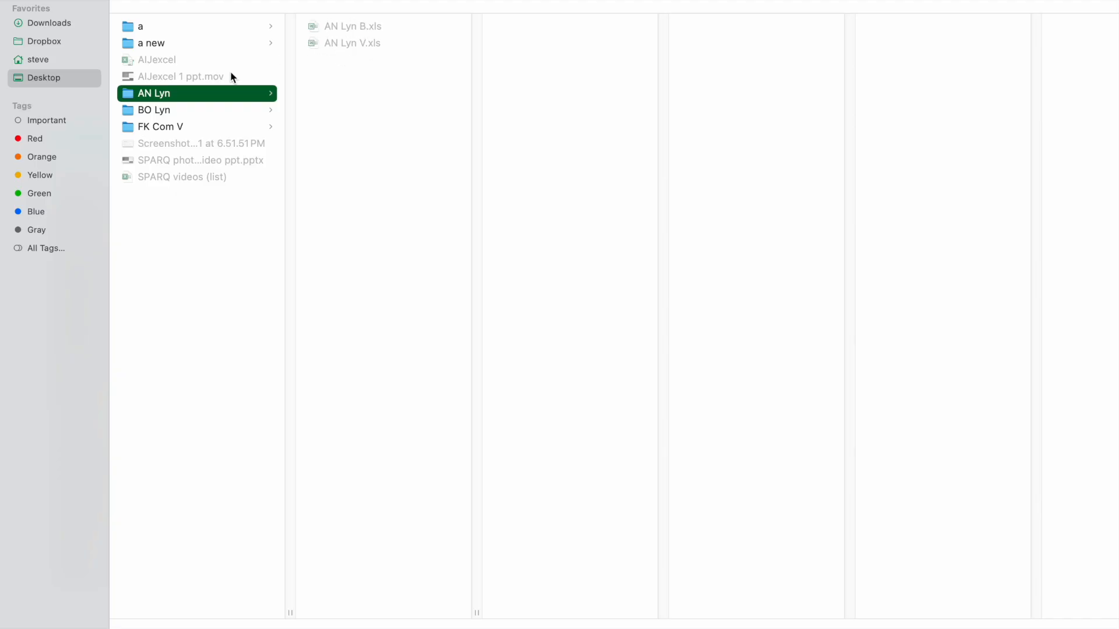
pyautogui.click(147, 129)
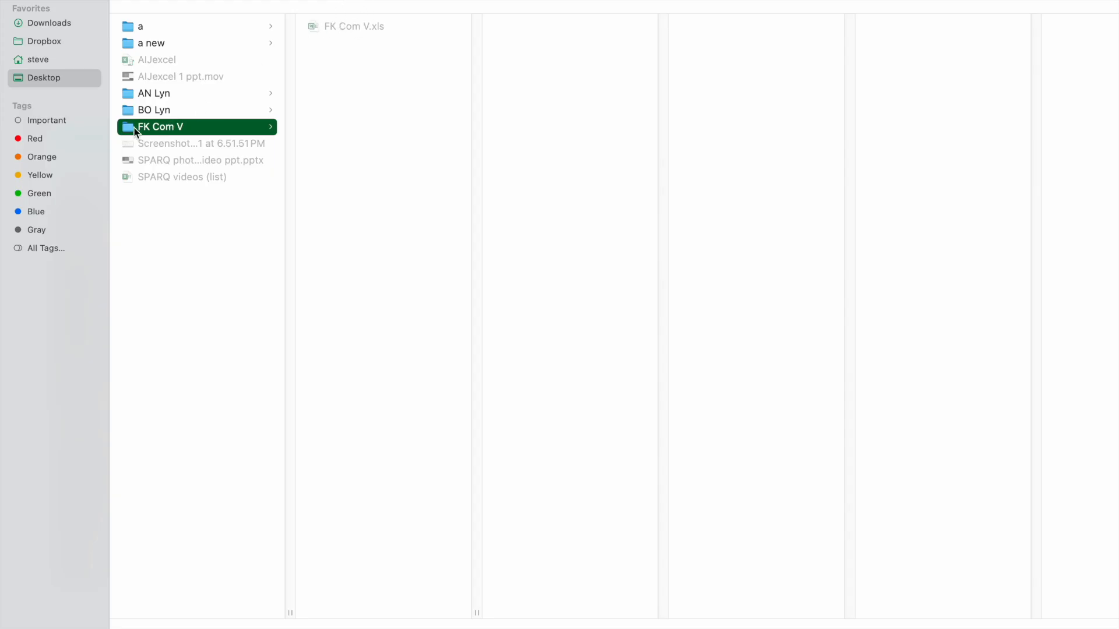
pyautogui.click(129, 98)
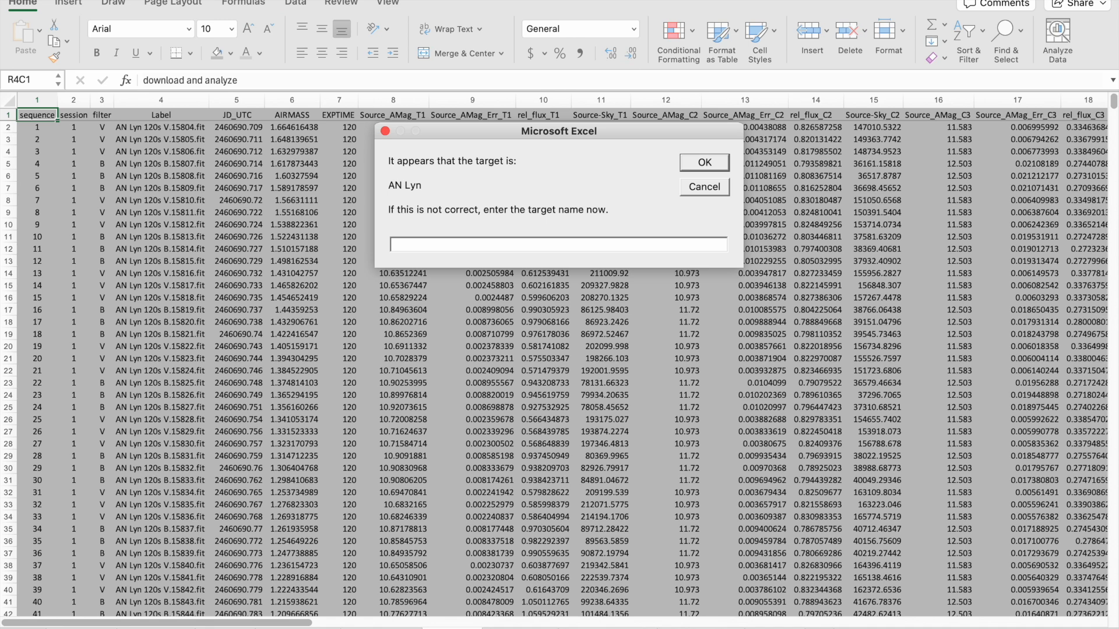
pyautogui.press('Return')
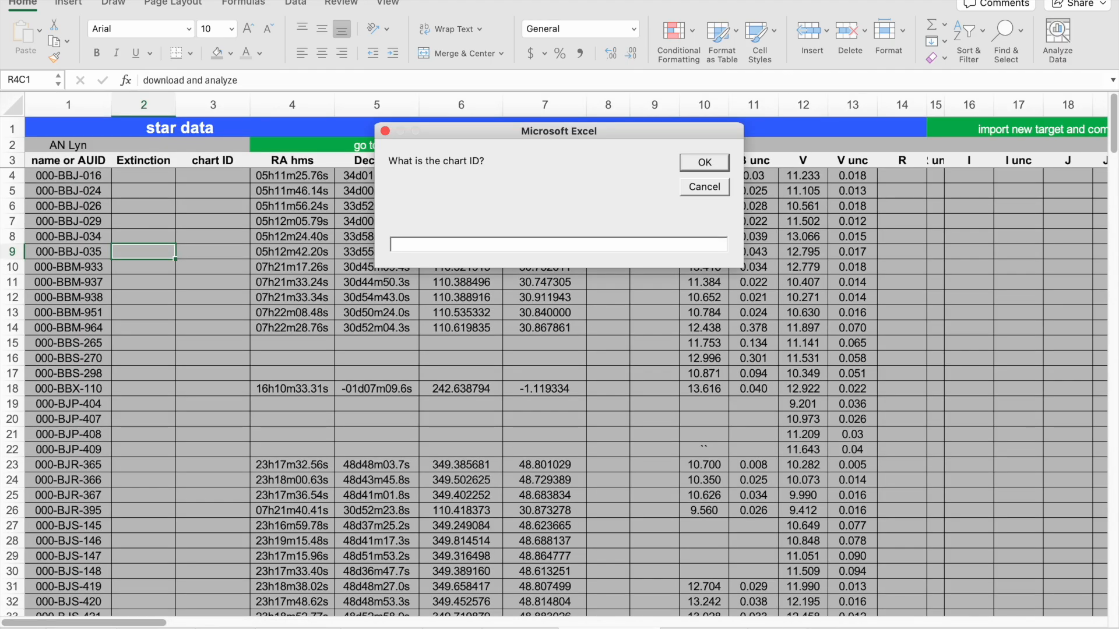
pyautogui.write('X39939BHM')
pyautogui.click(704, 163)
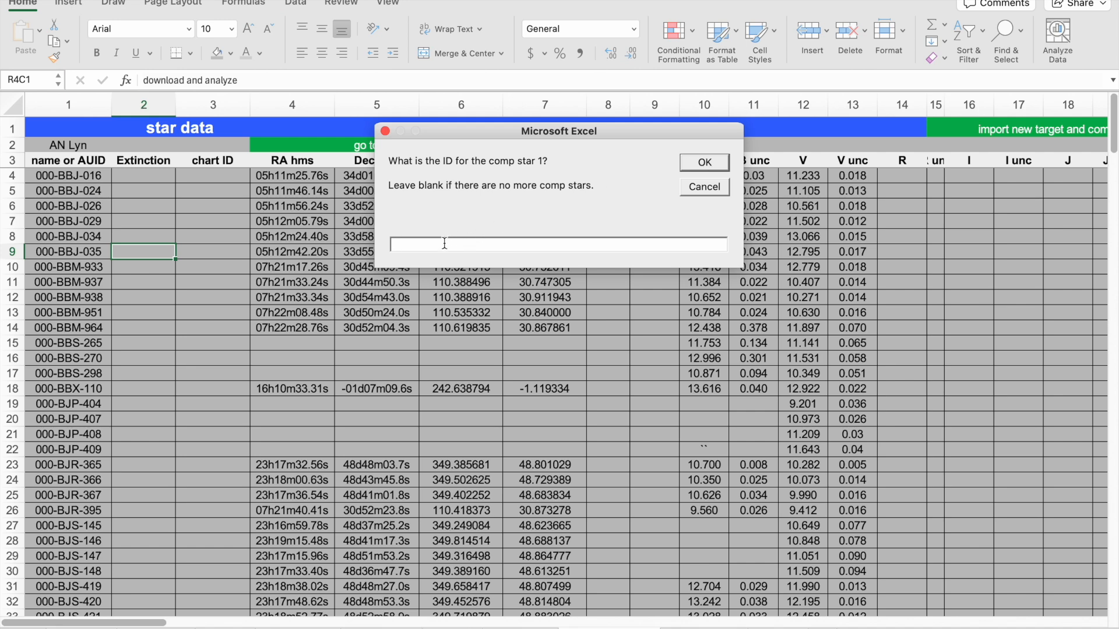
# Enter 000-BML-908 as the ID of comp star 1.
pyautogui.write('000-BML-908')
pyautogui.press('Return')
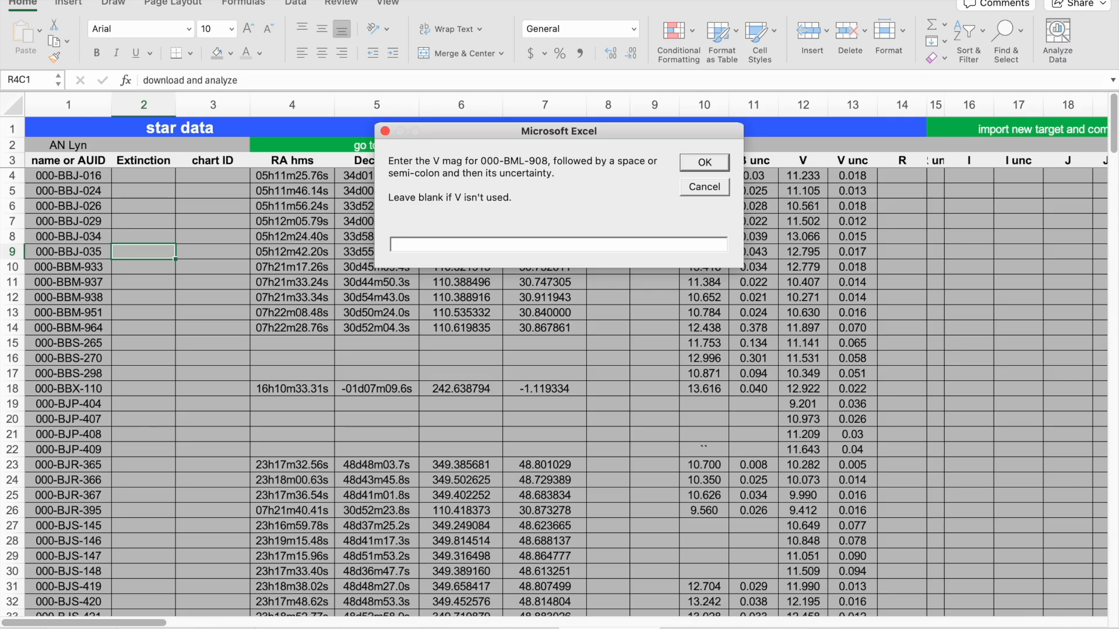
# Enter V magnitude 10.973;0.031 and B magnitude 11.72;0.081 for comp star 000-BML-908.
pyautogui.write('10.973;0.031')
pyautogui.press('Return')
pyautogui.write('11.72;0.081')
pyautogui.press('Return')
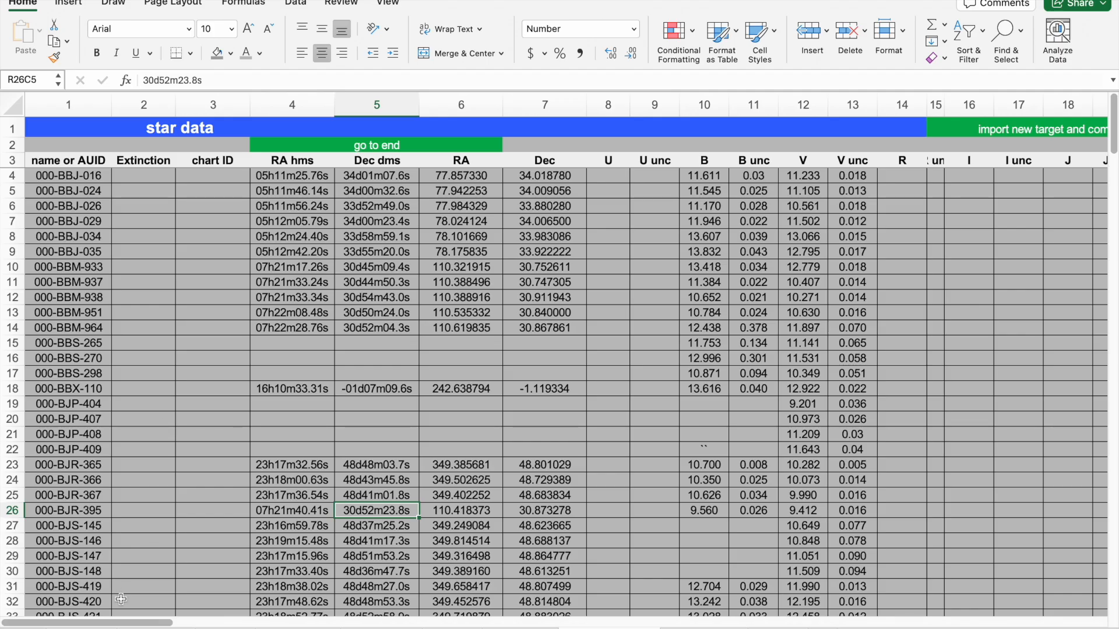
# Examine the AN Lyn row in the chart IDs table with its target and comp star IDs.
pyautogui.moveTo(120, 626); pyautogui.dragTo(342, 625)
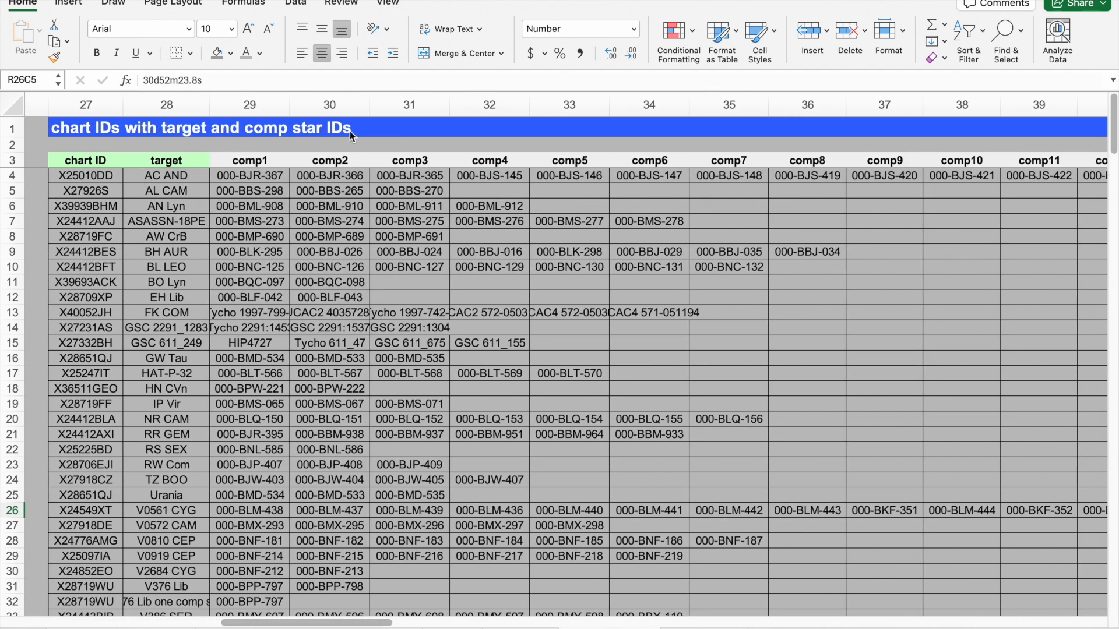
pyautogui.click(43, 146)
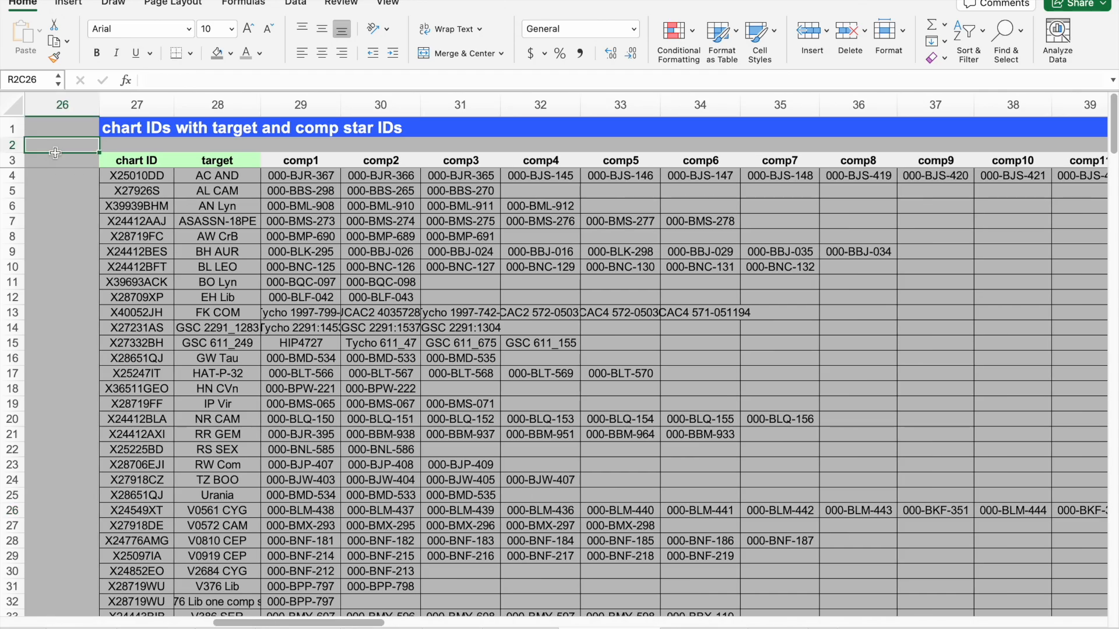
pyautogui.click(216, 207)
pyautogui.press('Left')
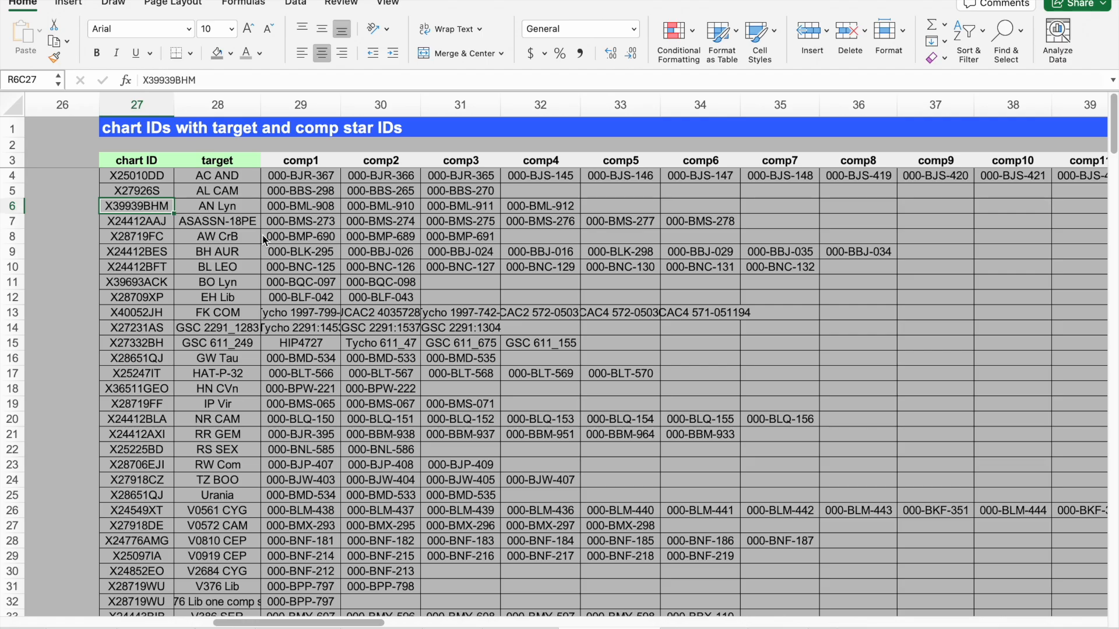
pyautogui.press('Right')
pyautogui.press('Right')
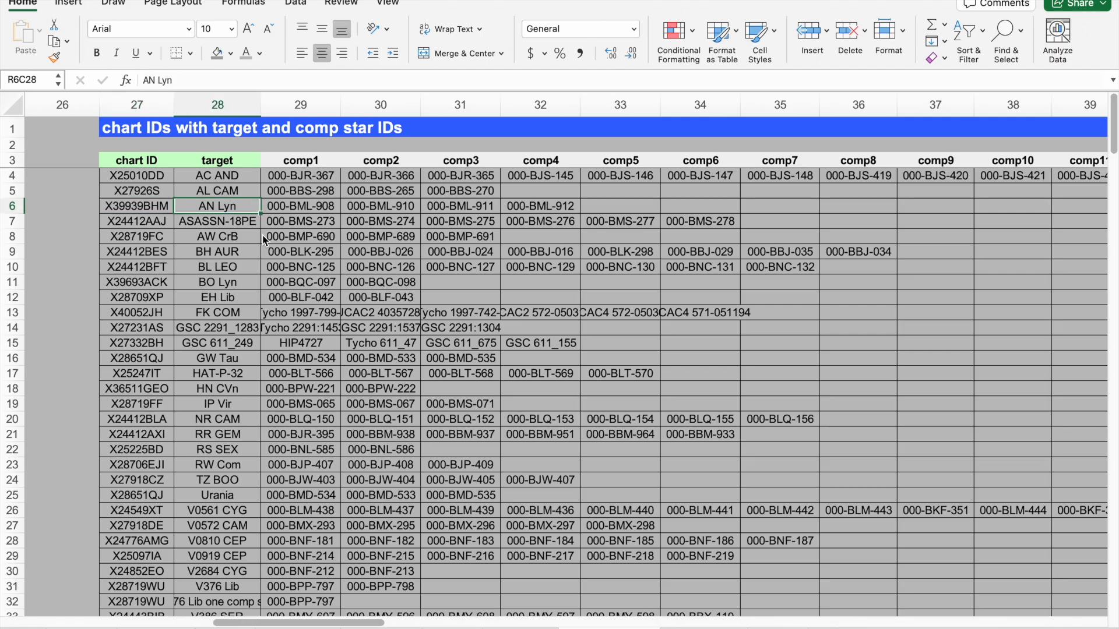
pyautogui.press('Right')
pyautogui.press('Right')
pyautogui.press('Right')
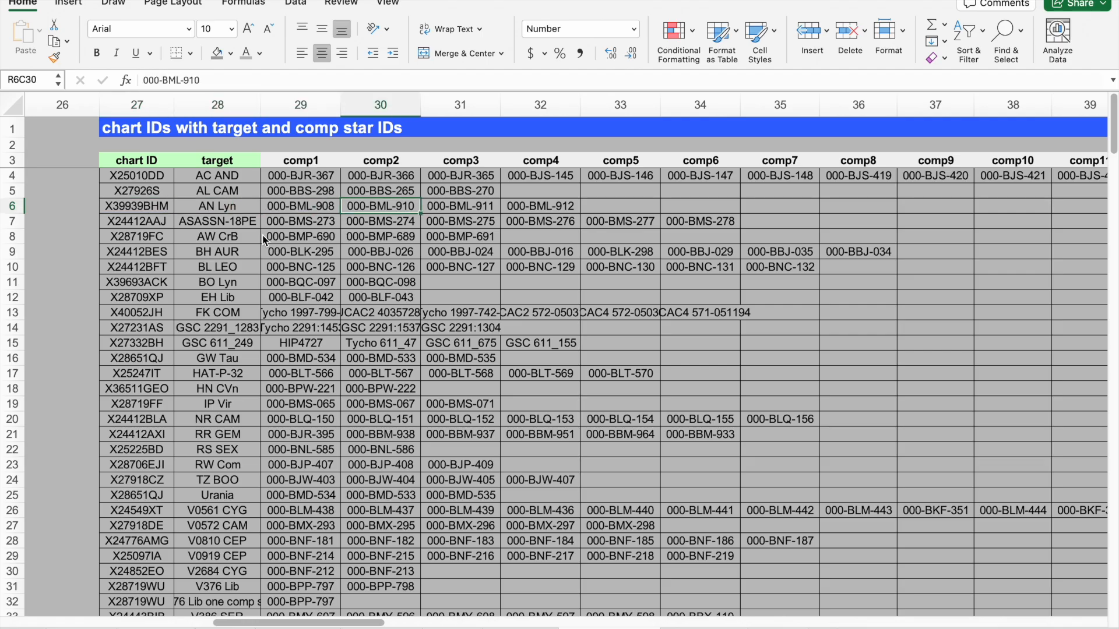
pyautogui.press('Left')
pyautogui.press('Left')
pyautogui.press('Left')
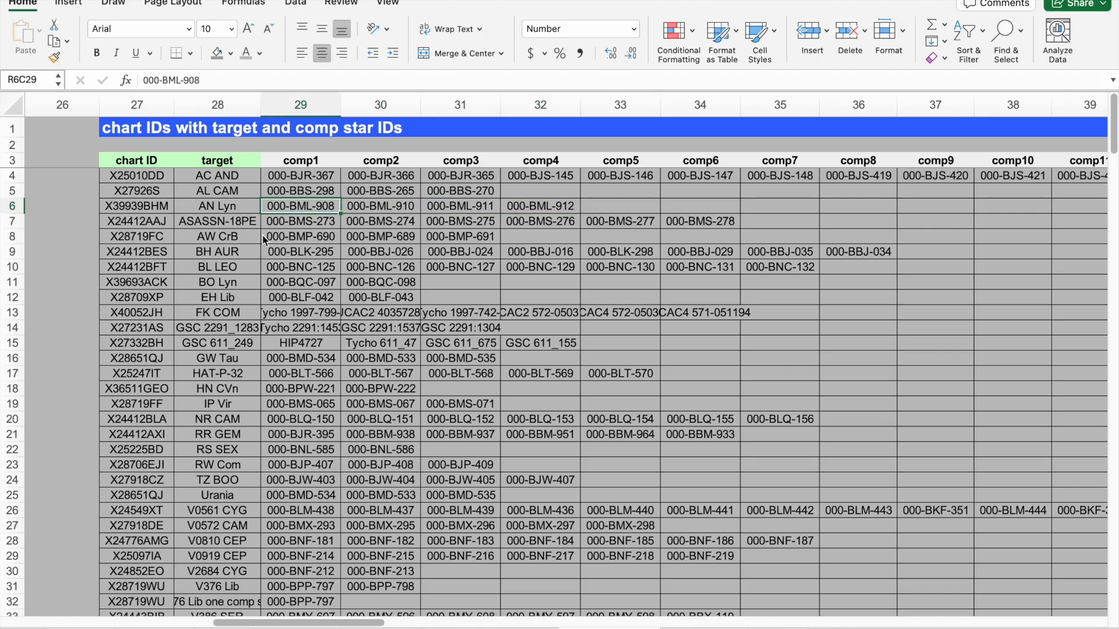
pyautogui.press('Right')
pyautogui.press('Right')
pyautogui.press('Right')
pyautogui.press('Left')
pyautogui.press('Left')
pyautogui.press('Left')
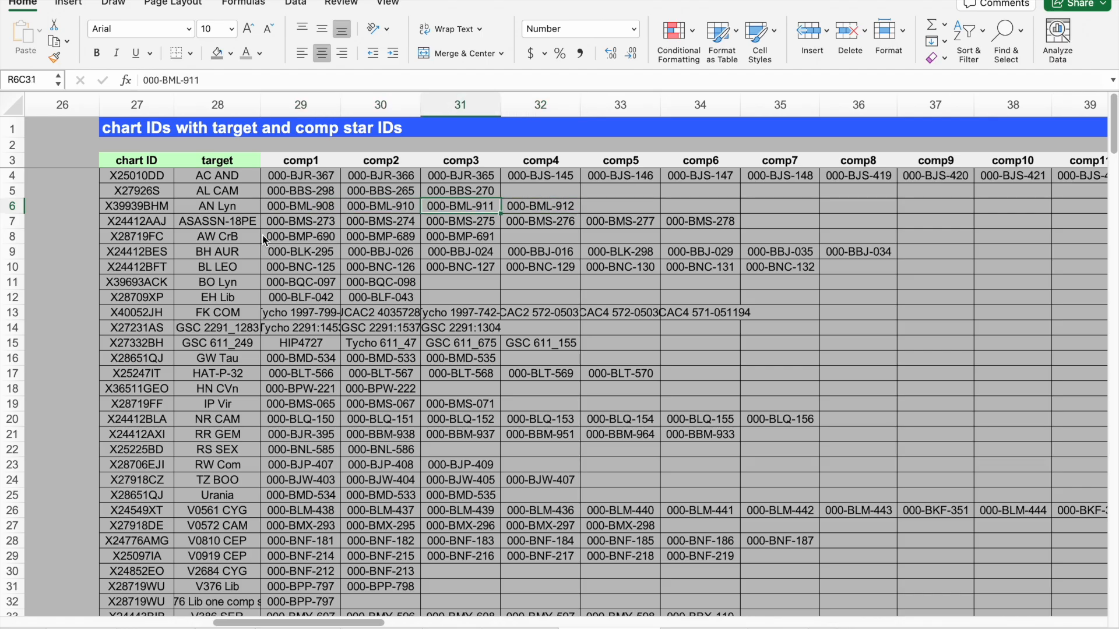
pyautogui.press('Right')
pyautogui.press('Right')
pyautogui.press('Right')
pyautogui.press('Right')
pyautogui.press('Left')
pyautogui.press('Left')
pyautogui.press('Left')
pyautogui.press('Left')
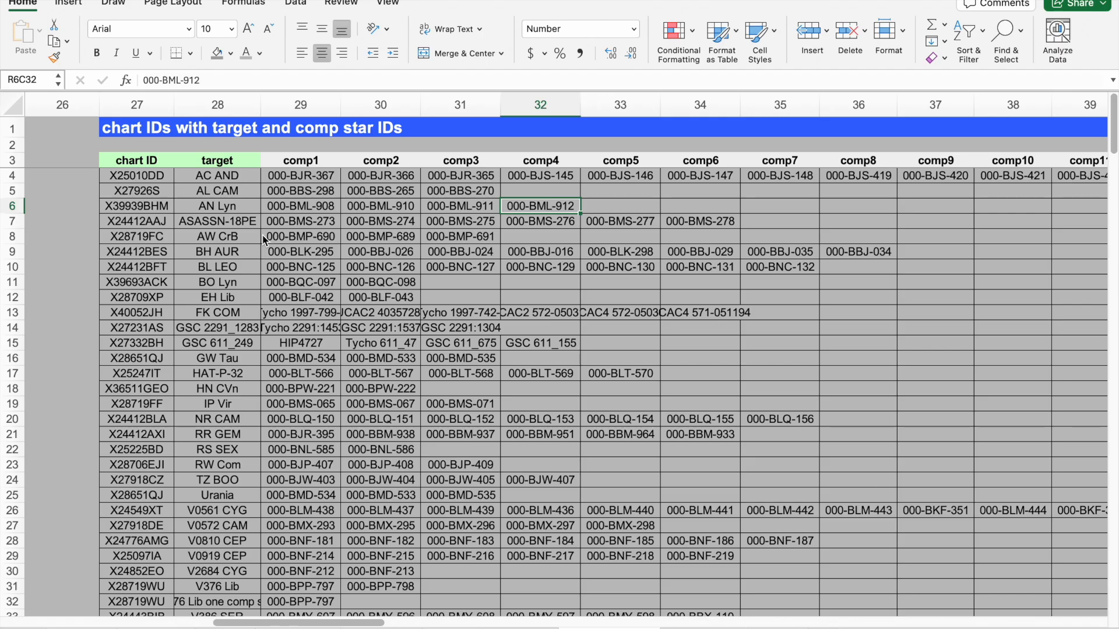
pyautogui.press('Right')
pyautogui.press('Right')
pyautogui.press('Right')
pyautogui.press('Left')
pyautogui.press('Left')
pyautogui.press('Left')
pyautogui.press('Right')
pyautogui.press('Right')
pyautogui.press('Right')
pyautogui.press('Right')
pyautogui.press('Left')
pyautogui.press('Left')
pyautogui.press('Left')
pyautogui.press('Left')
pyautogui.press('Left')
pyautogui.press('Left')
pyautogui.press('Left')
pyautogui.press('Left')
pyautogui.press('Left')
pyautogui.press('Left')
pyautogui.press('Left')
pyautogui.press('Left')
pyautogui.press('Left')
pyautogui.press('Left')
pyautogui.press('Left')
pyautogui.press('Left')
pyautogui.press('Left')
pyautogui.press('Left')
pyautogui.press('Left')
pyautogui.press('Left')
pyautogui.press('Left')
pyautogui.press('Left')
pyautogui.press('Left')
pyautogui.press('Left')
pyautogui.press('Left')
pyautogui.press('Left')
pyautogui.press('Left')
pyautogui.press('Left')
pyautogui.press('Left')
pyautogui.press('Left')
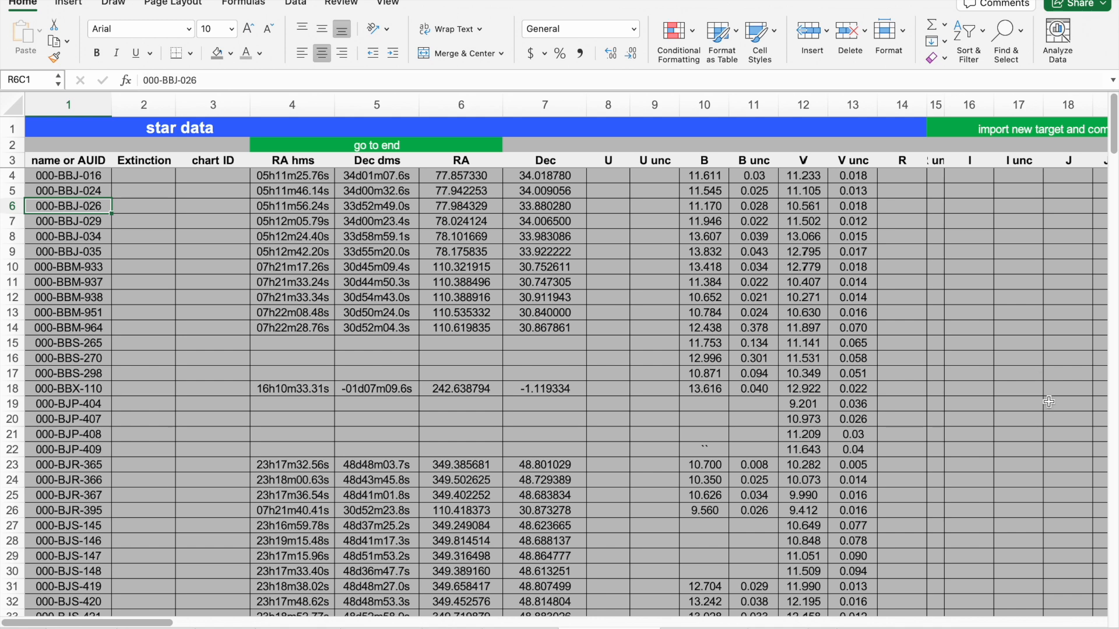
# Inspect the star data rows for the 000-BML comp stars and their B and V magnitudes, then return to the Magnitude sheet.
pyautogui.click(1113, 554)
pyautogui.click(1113, 554)
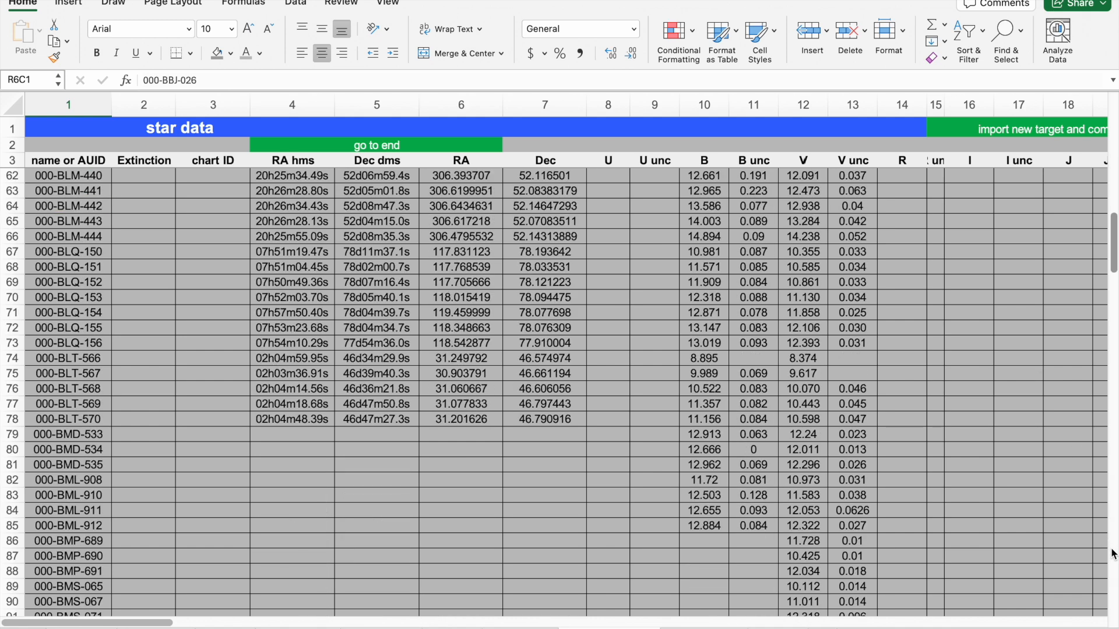
pyautogui.click(86, 479)
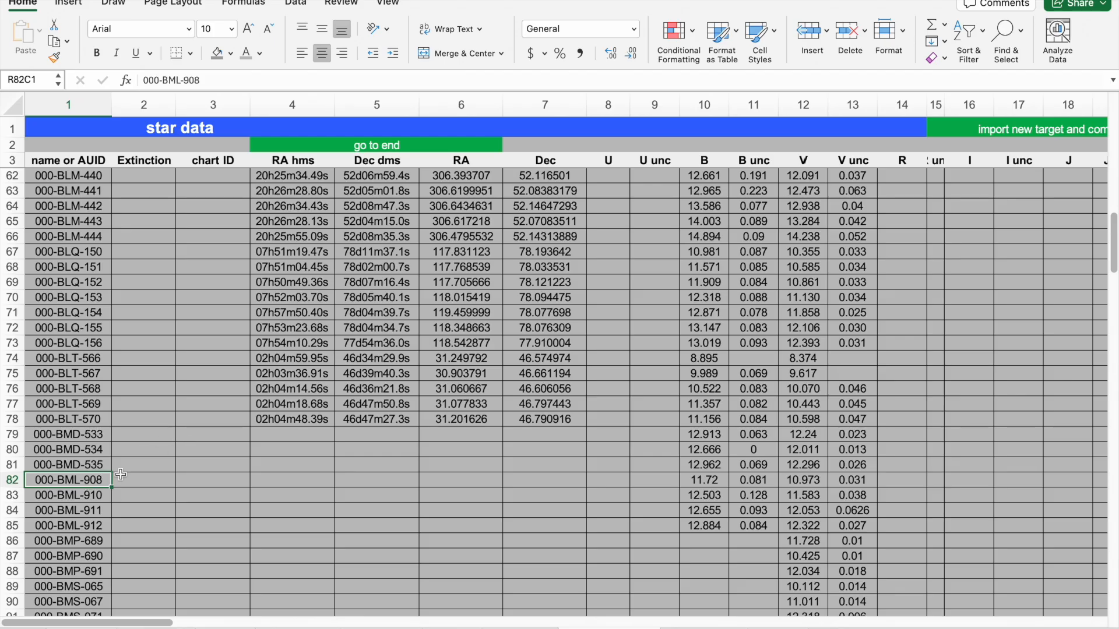
pyautogui.press('Down')
pyautogui.press('Down')
pyautogui.press('Down')
pyautogui.press('Up')
pyautogui.press('Up')
pyautogui.press('Up')
pyautogui.press('Right')
pyautogui.press('Right')
pyautogui.press('Right')
pyautogui.press('Right')
pyautogui.press('Right')
pyautogui.press('Right')
pyautogui.press('Right')
pyautogui.press('Right')
pyautogui.press('Right')
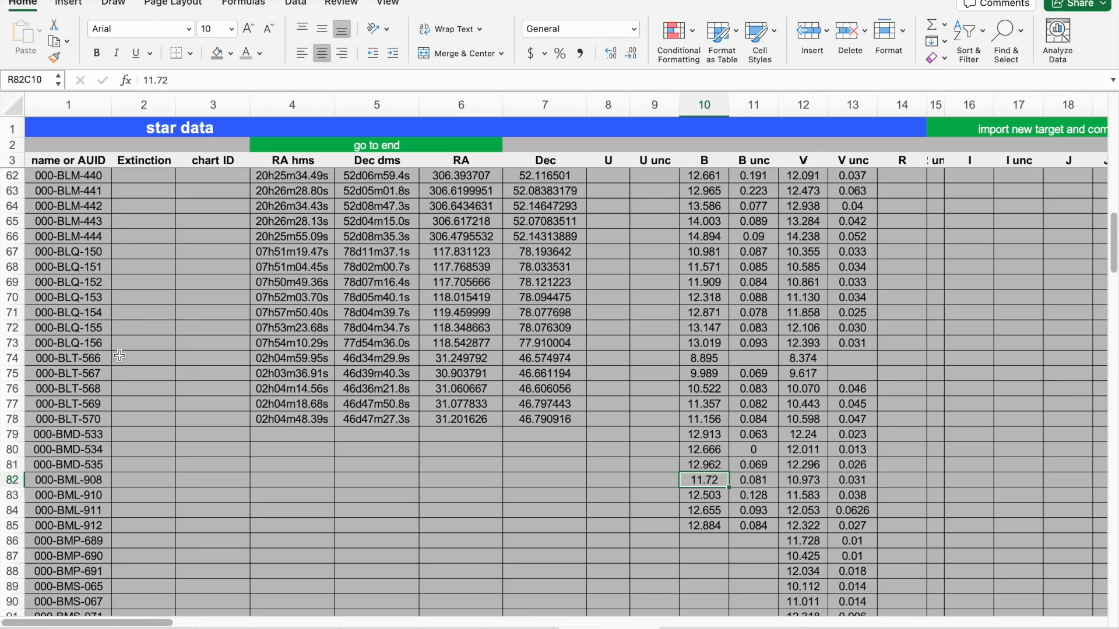
pyautogui.press('Right')
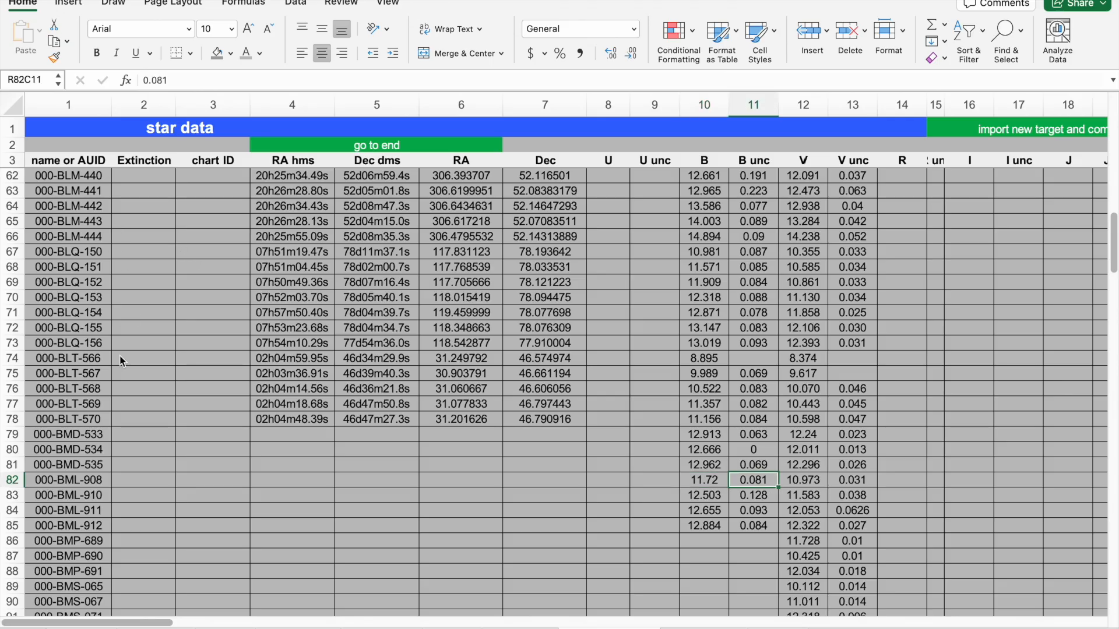
pyautogui.press('Right')
pyautogui.press('Right')
pyautogui.press('Left')
pyautogui.press('Left')
pyautogui.press('Left')
pyautogui.press('Left')
pyautogui.press('Right')
pyautogui.press('Down')
pyautogui.press('Down')
pyautogui.press('Down')
pyautogui.press('Right')
pyautogui.press('Right')
pyautogui.press('Right')
pyautogui.press('Up')
pyautogui.press('Up')
pyautogui.press('Up')
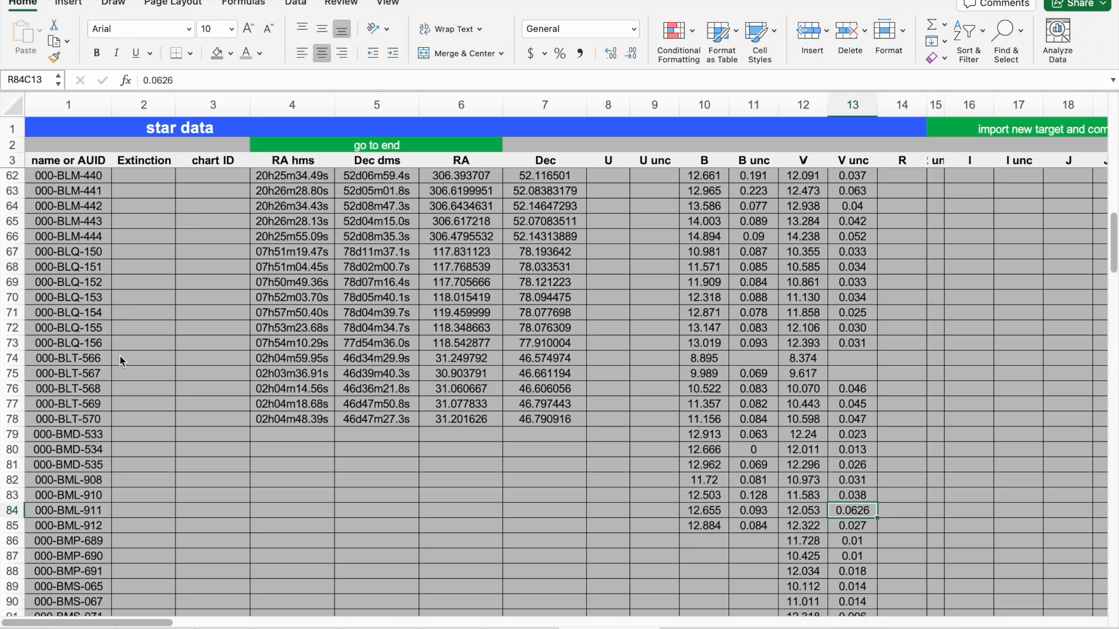
pyautogui.press('Left')
pyautogui.press('Left')
pyautogui.press('Left')
pyautogui.press('Down')
pyautogui.press('Down')
pyautogui.press('Down')
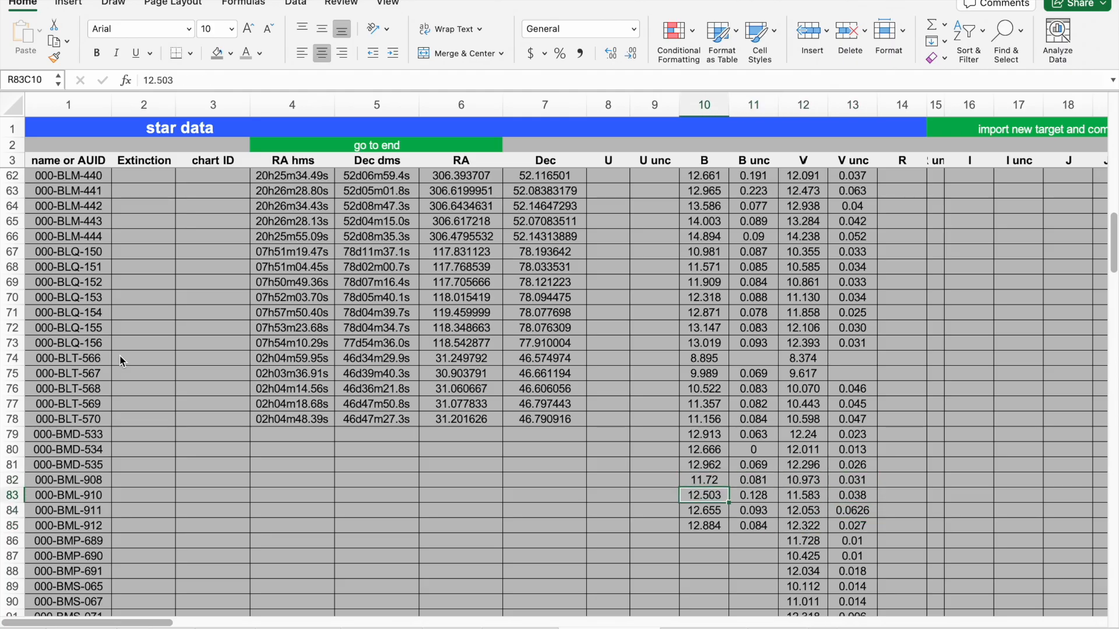
pyautogui.press('Up')
pyautogui.press('Up')
pyautogui.press('Up')
pyautogui.press('Up')
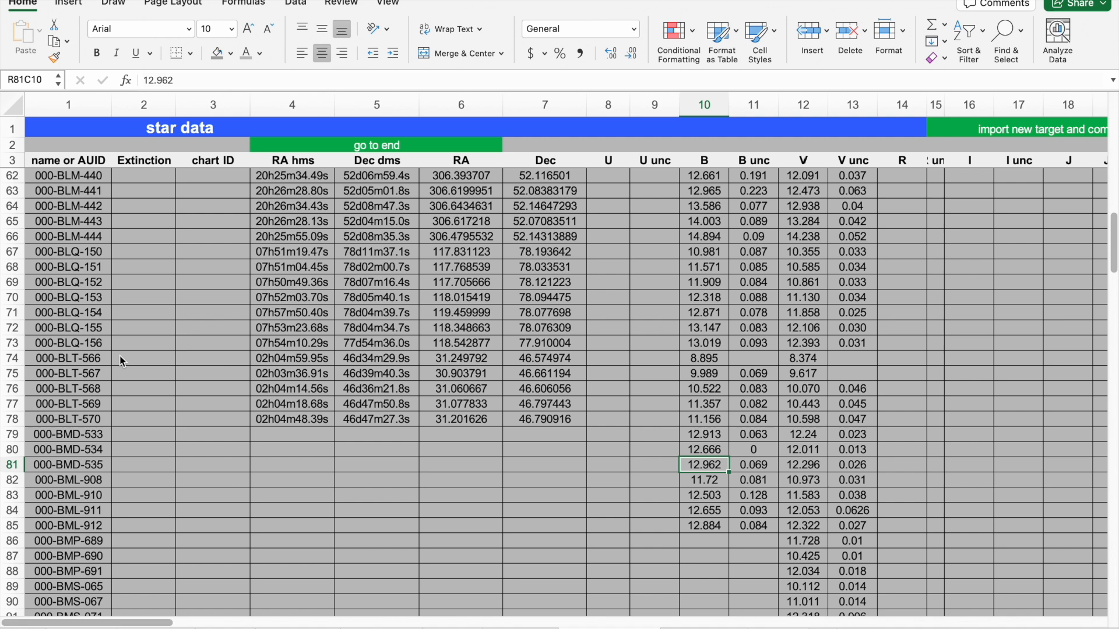
pyautogui.press('Right')
pyautogui.press('Right')
pyautogui.press('Left')
pyautogui.press('Down')
pyautogui.press('Down')
pyautogui.press('Down')
pyautogui.press('Right')
pyautogui.press('Up')
pyautogui.press('Up')
pyautogui.press('Up')
pyautogui.press('Up')
pyautogui.press('Down')
pyautogui.press('Down')
pyautogui.press('Down')
pyautogui.press('Down')
pyautogui.press('Down')
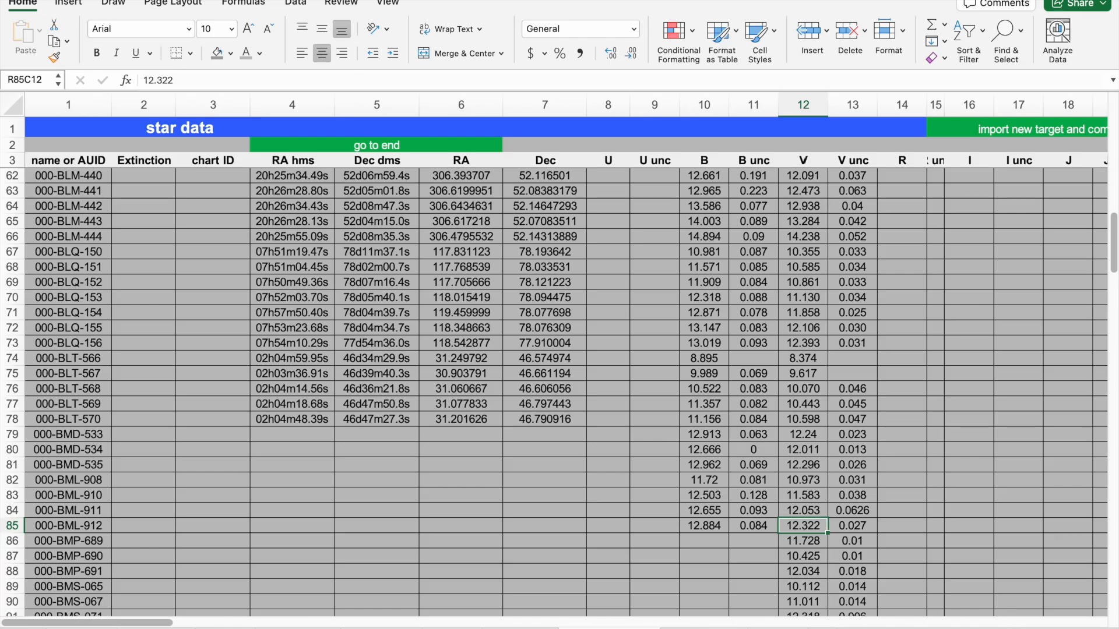
pyautogui.click(82, 628)
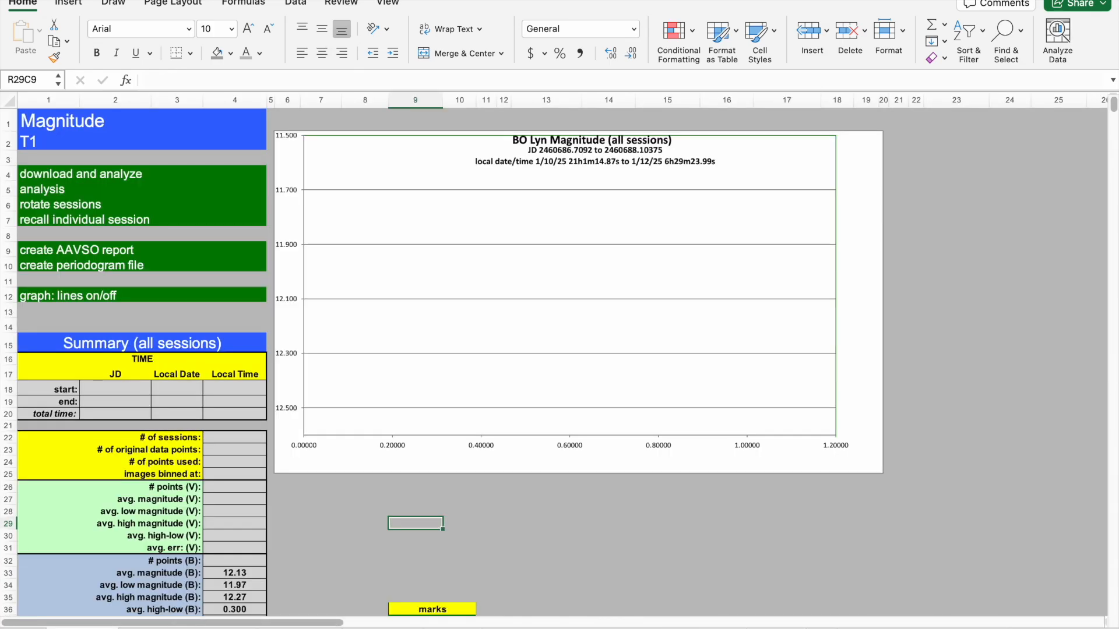
# Run download and analyze on the AN Lyn data file, accepting AN Lyn as the target, and dismiss the completion notice.
pyautogui.click(610, 526)
pyautogui.click(487, 523)
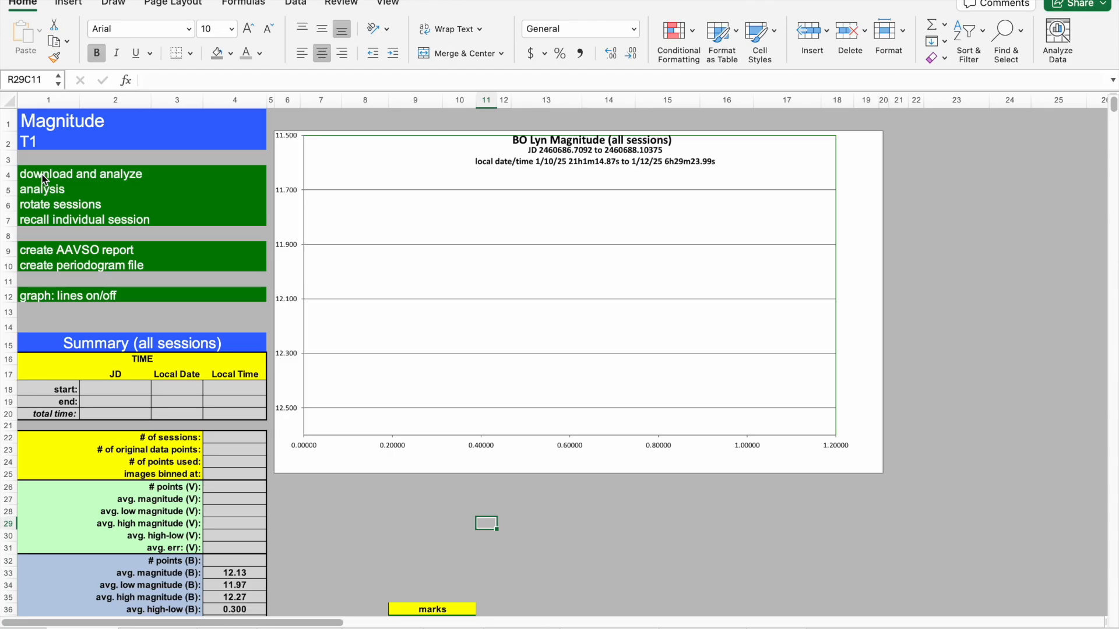
pyautogui.click(42, 178)
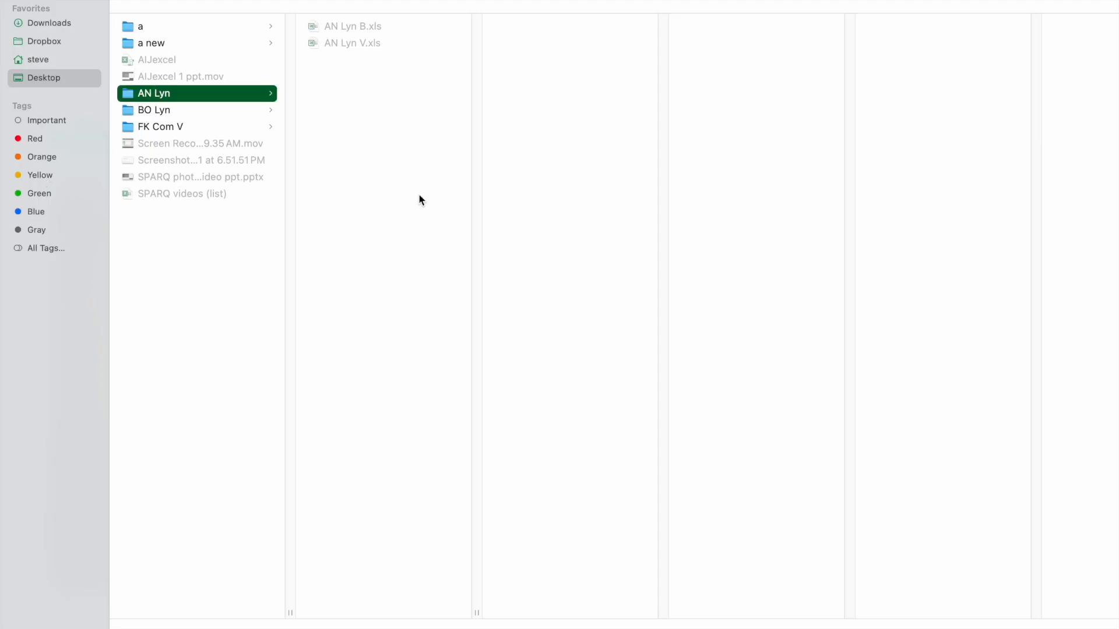
pyautogui.press('Return')
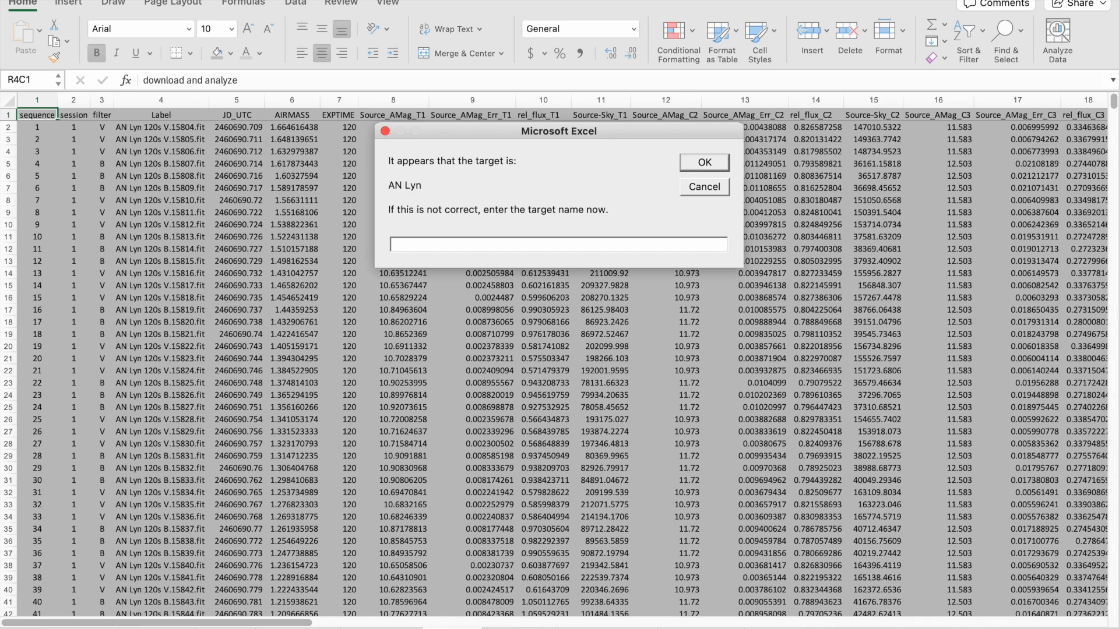
pyautogui.press('Return')
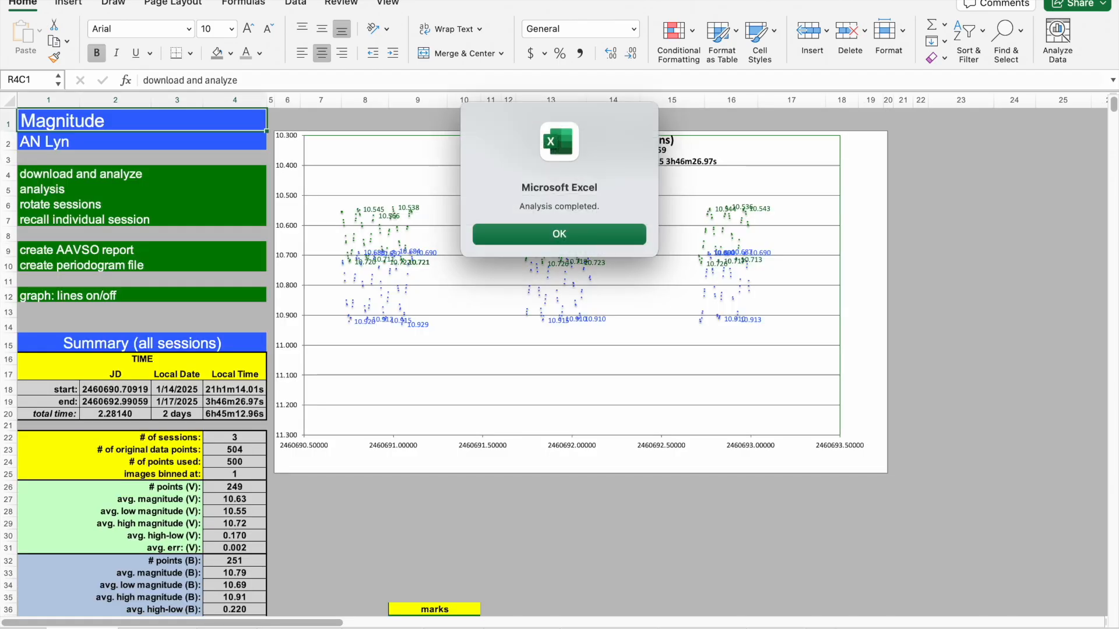
pyautogui.press('Return')
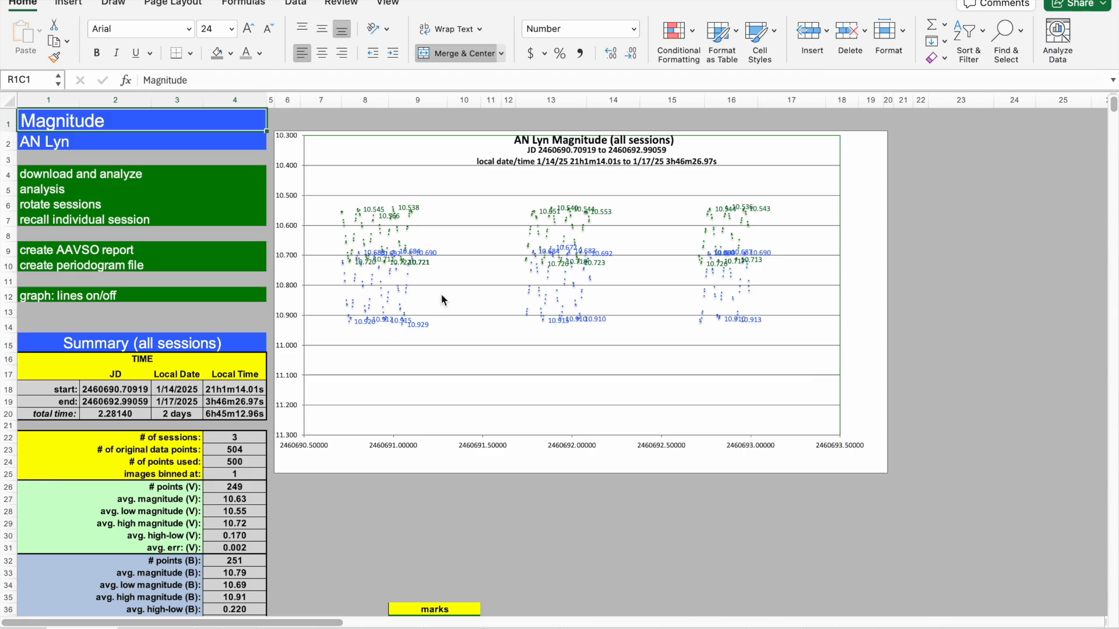
# View the Temperature sheet's chart for all sessions, then return to the Magnitude sheet.
pyautogui.click(390, 512)
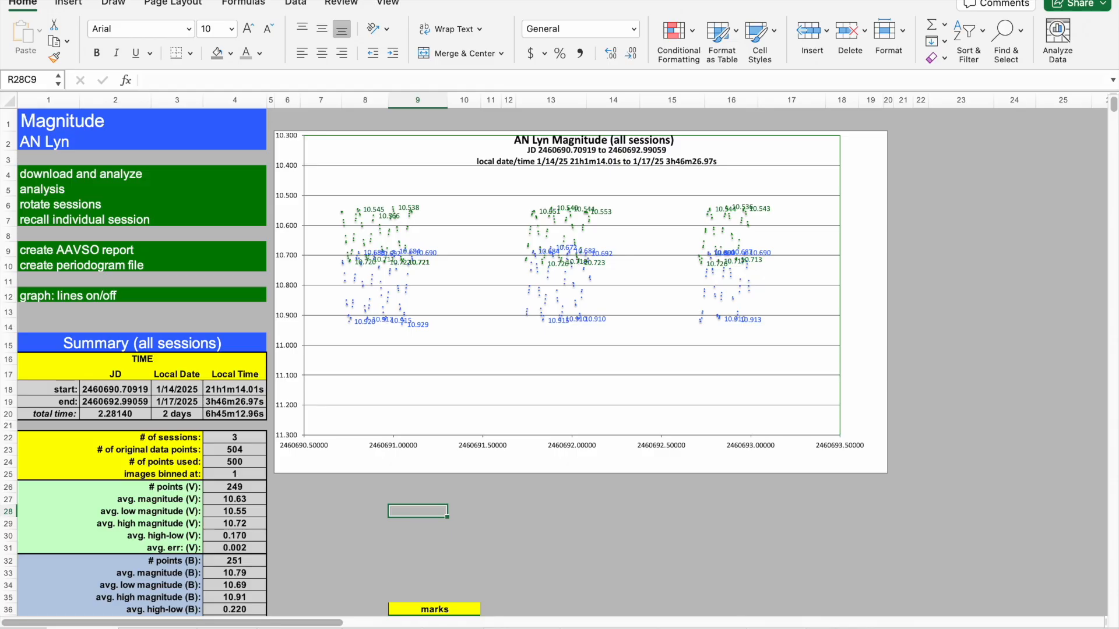
pyautogui.click(157, 628)
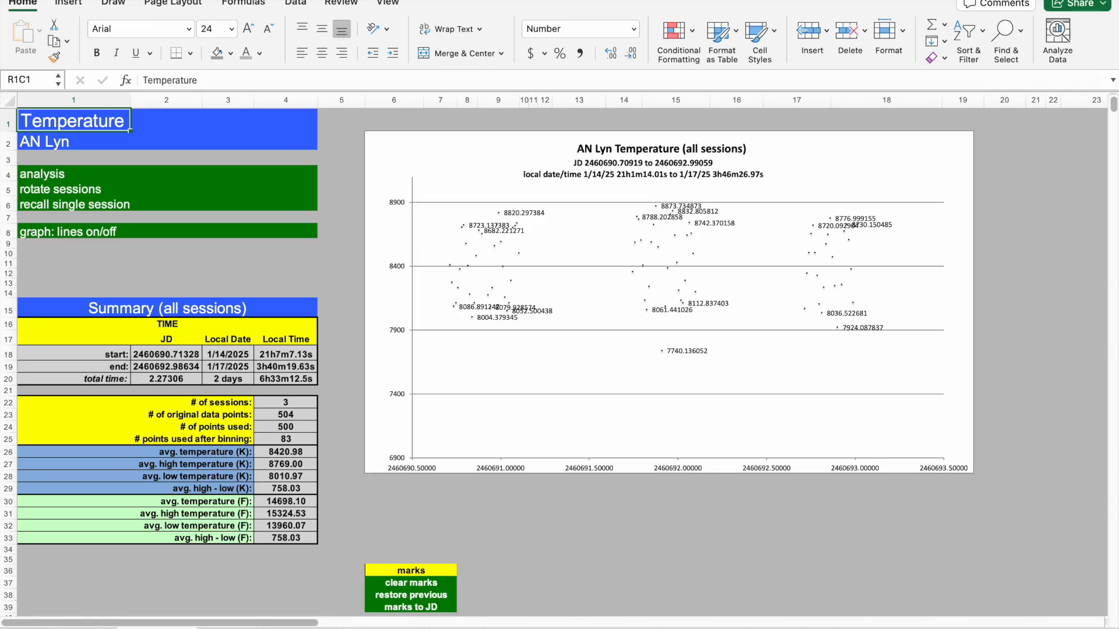
pyautogui.click(89, 628)
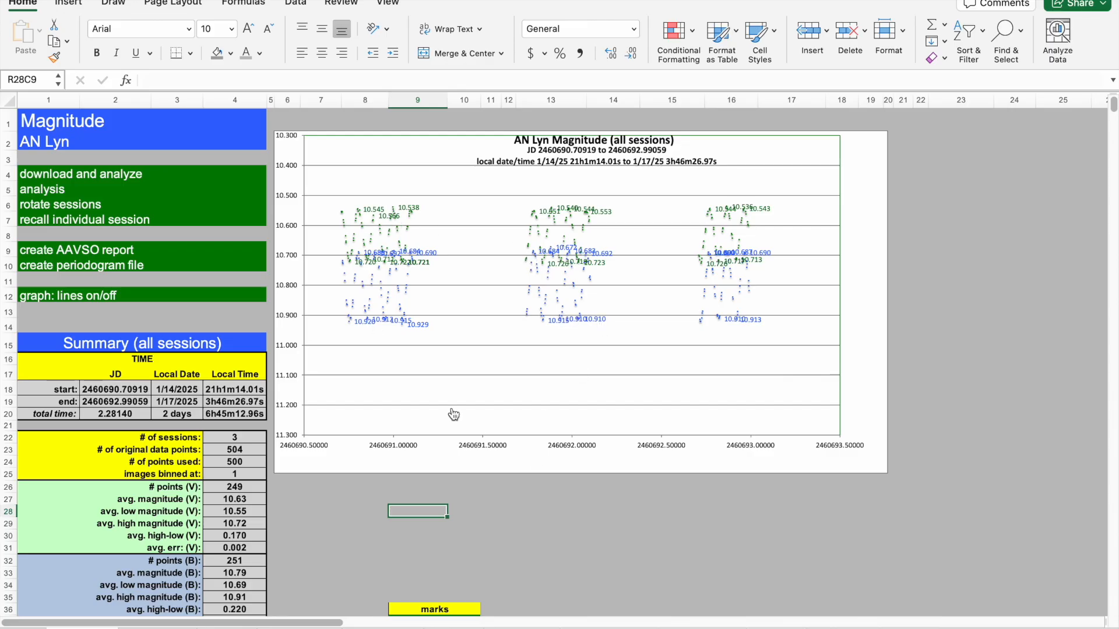
pyautogui.click(520, 516)
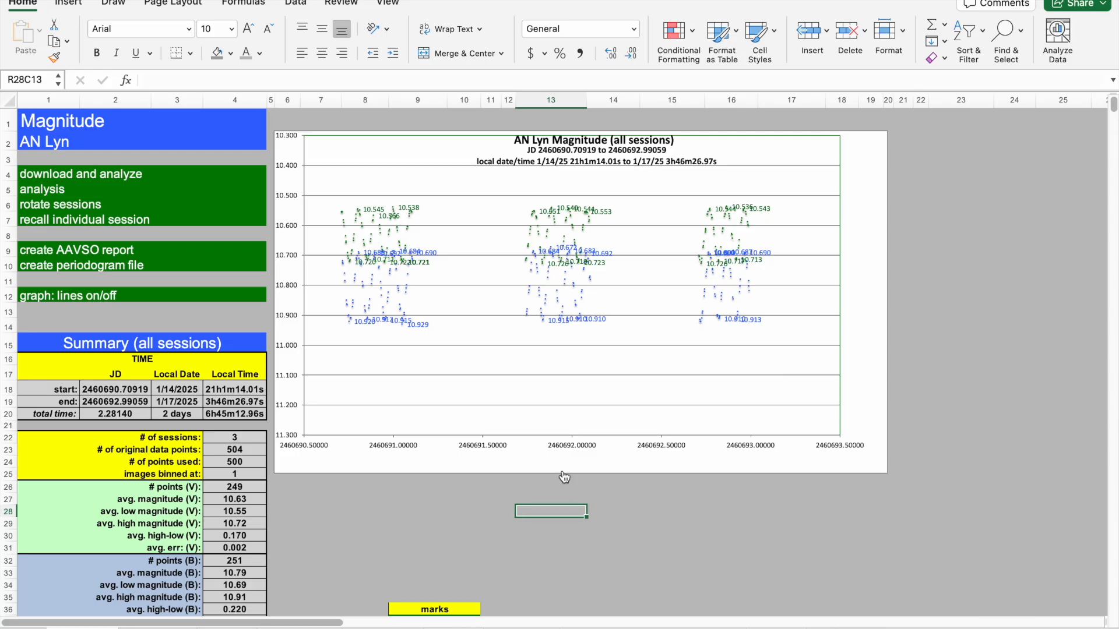
pyautogui.click(477, 501)
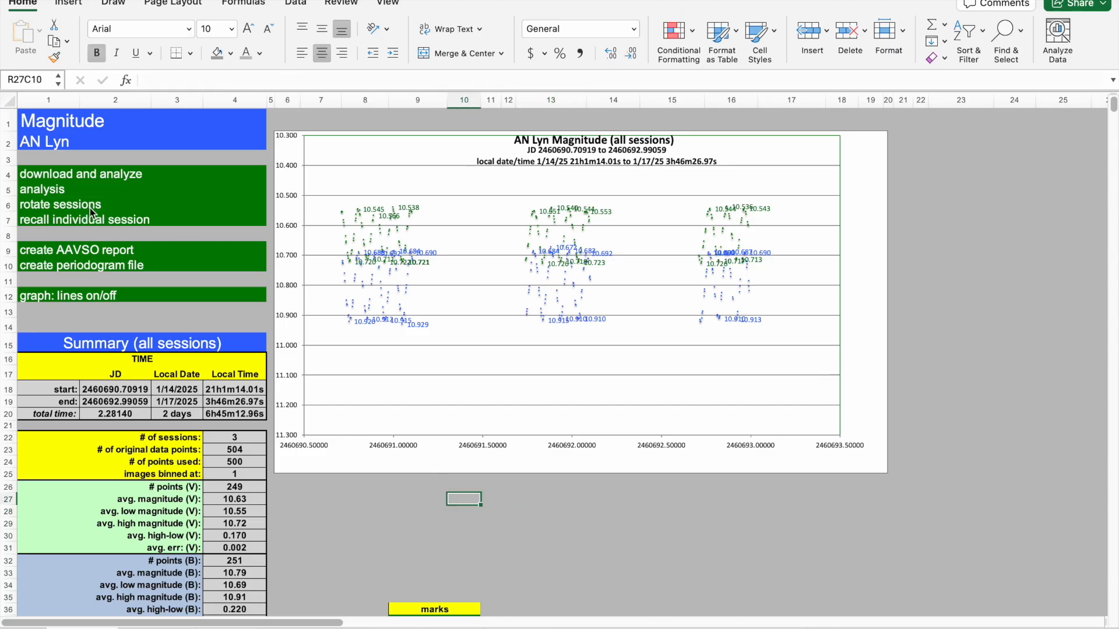
# Recall and chart individual session 1 using the default session number.
pyautogui.click(37, 221)
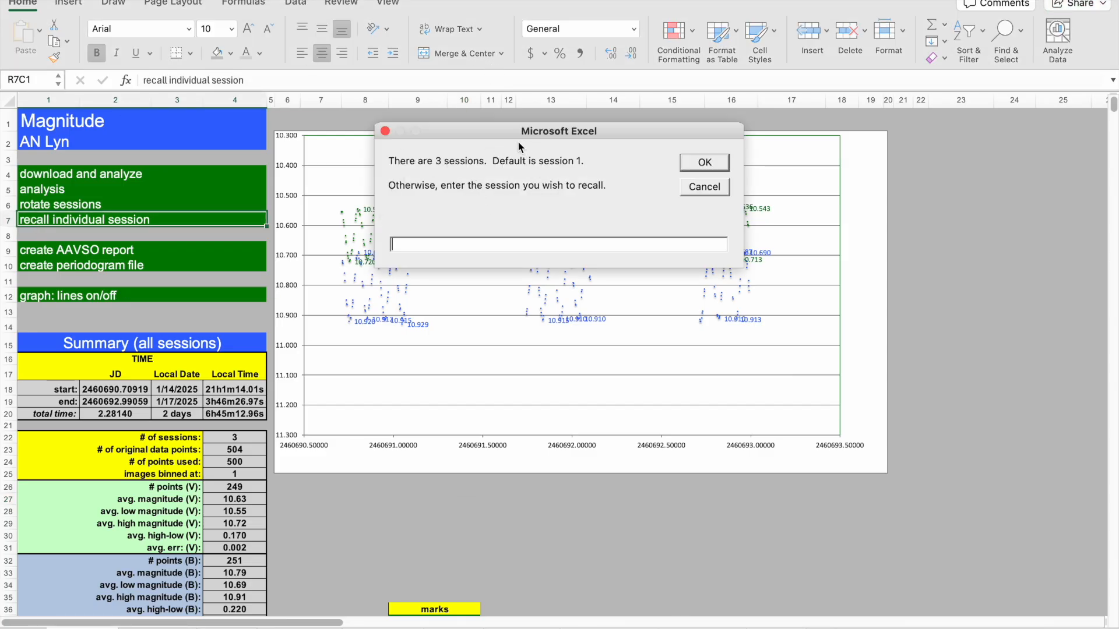
pyautogui.moveTo(492, 129); pyautogui.dragTo(545, 424)
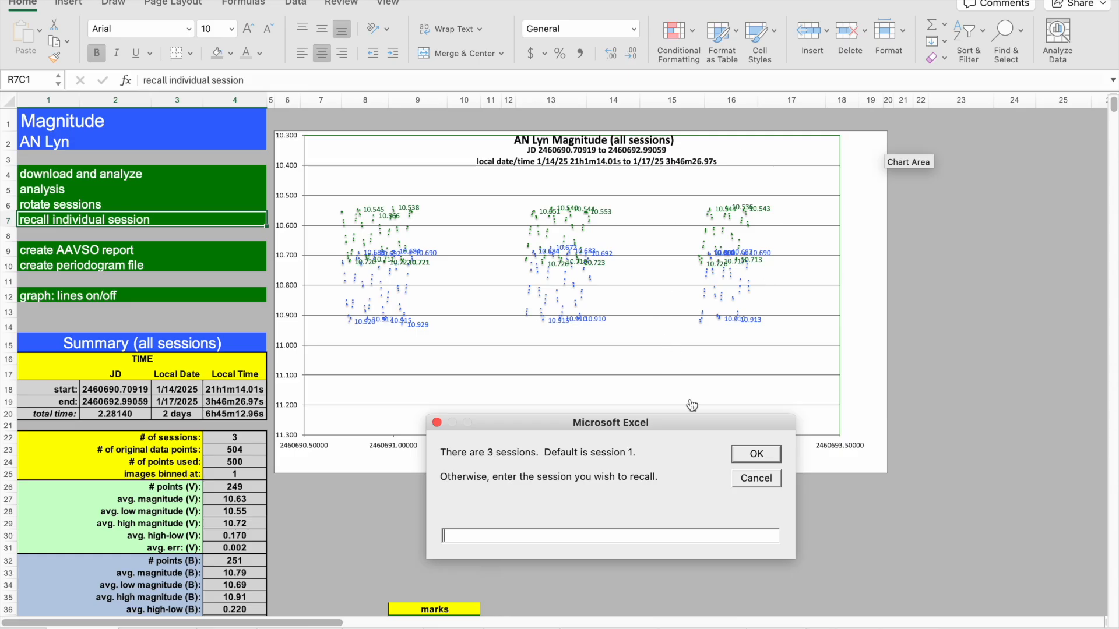
pyautogui.moveTo(693, 422); pyautogui.dragTo(732, 383)
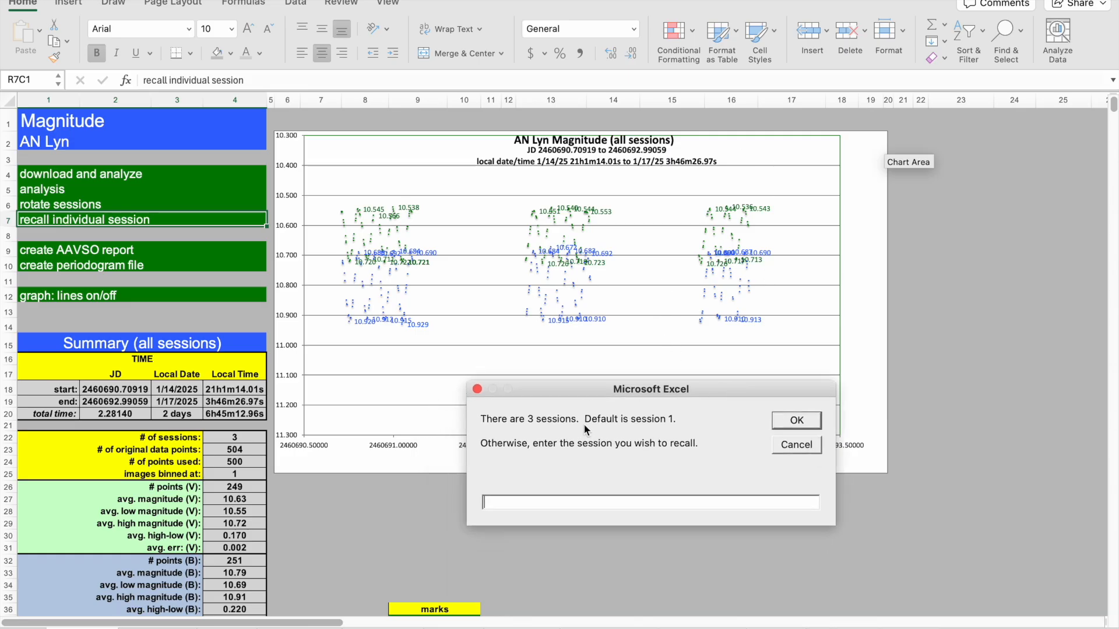
pyautogui.click(794, 420)
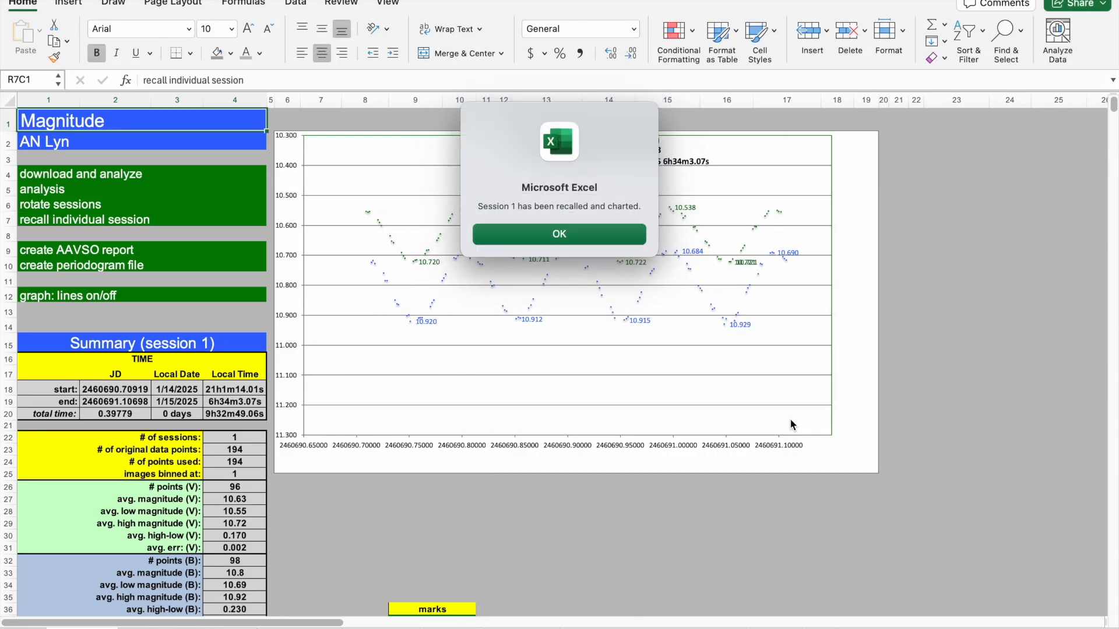
pyautogui.press('Return')
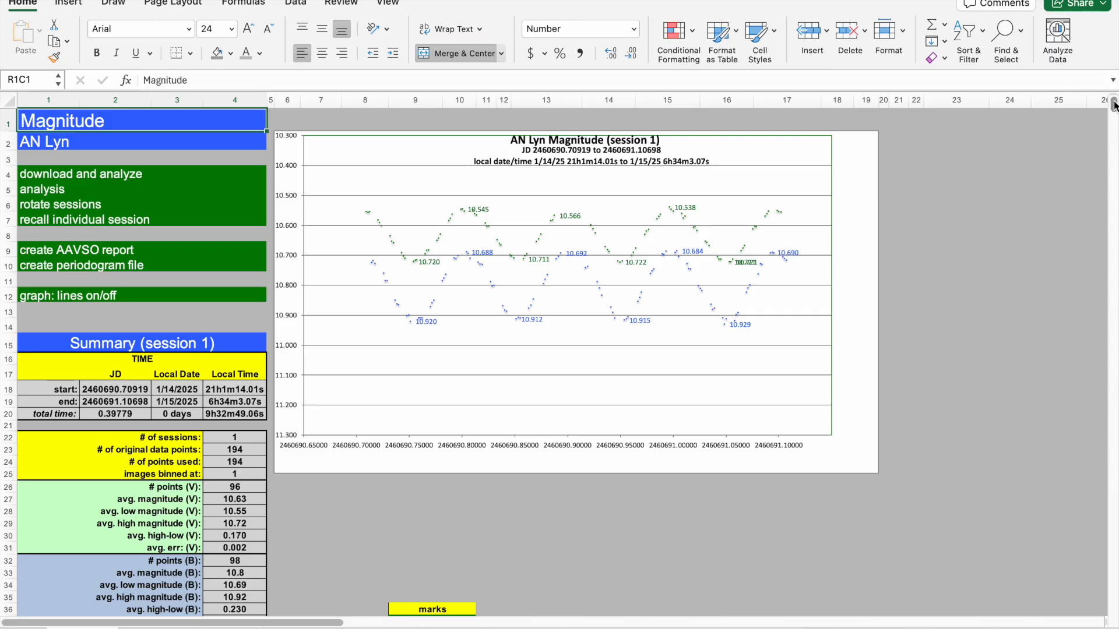
# Examine the session 1 summary statistics and the raw data sheet, then return to the Magnitude sheet.
pyautogui.scroll(-6, 1114, 104)
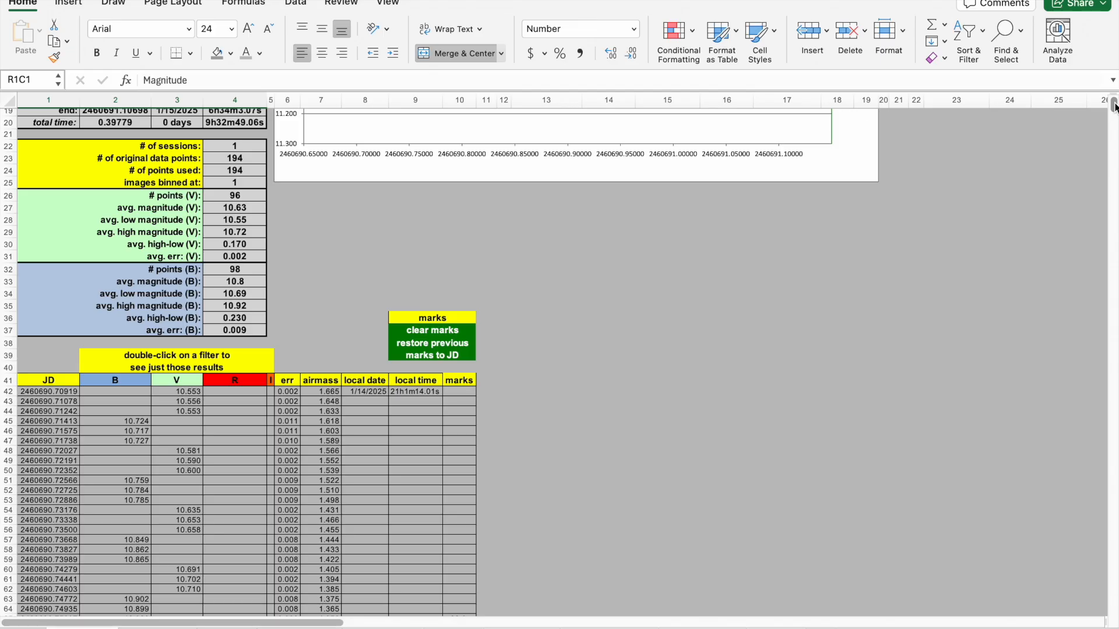
pyautogui.click(128, 127)
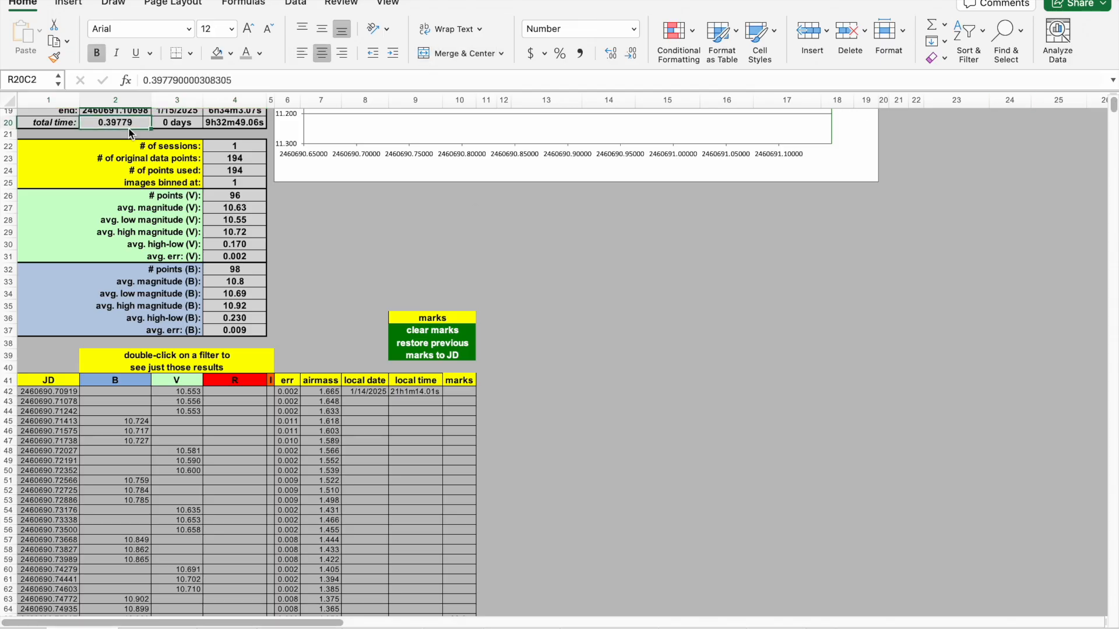
pyautogui.scroll(3, 129, 133)
pyautogui.click(129, 133)
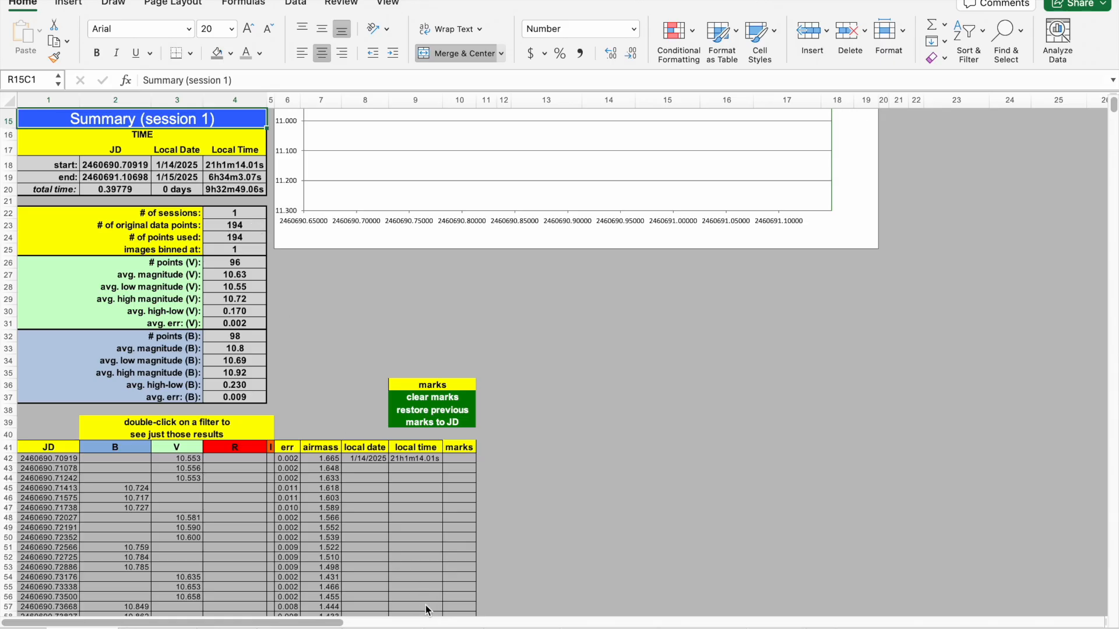
pyautogui.click(449, 628)
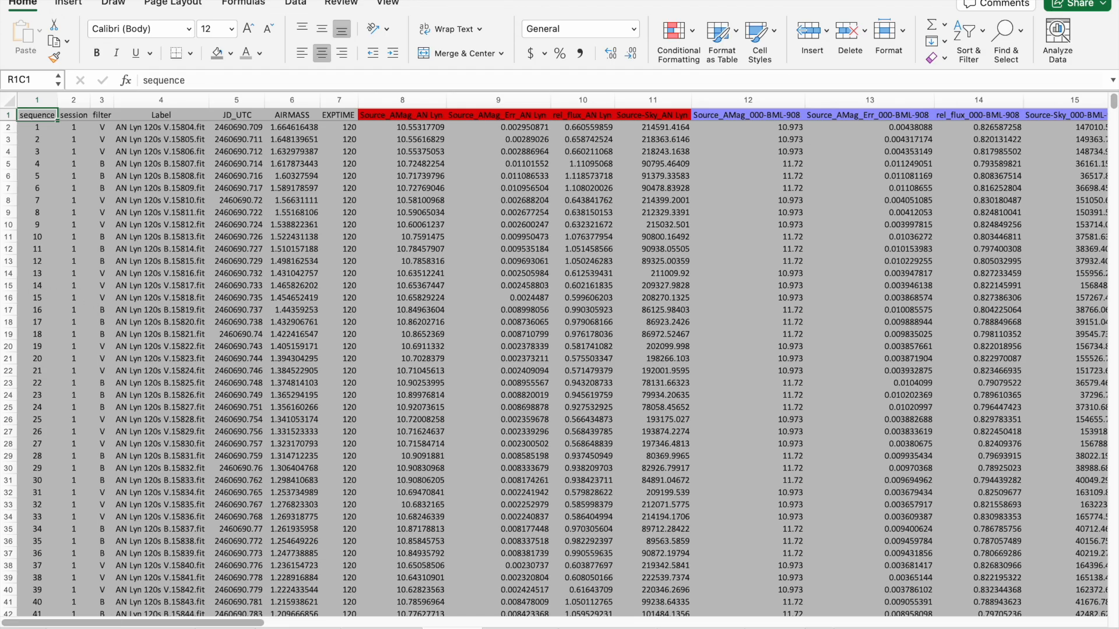
pyautogui.click(82, 628)
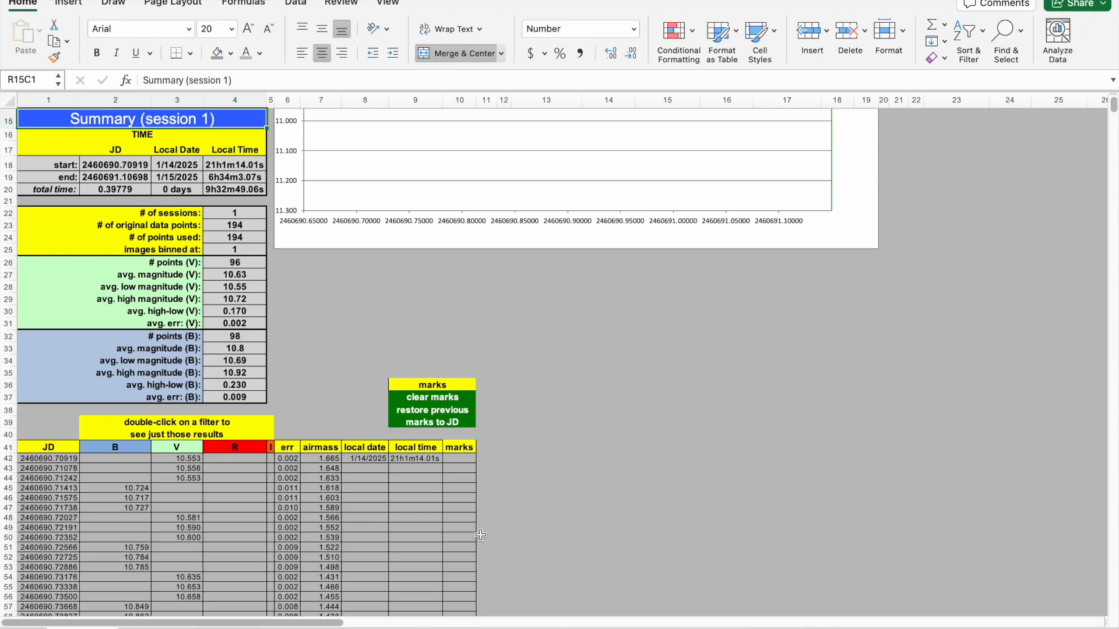
# Review the options on the settings sheet, then return to the Magnitude sheet.
pyautogui.click(773, 628)
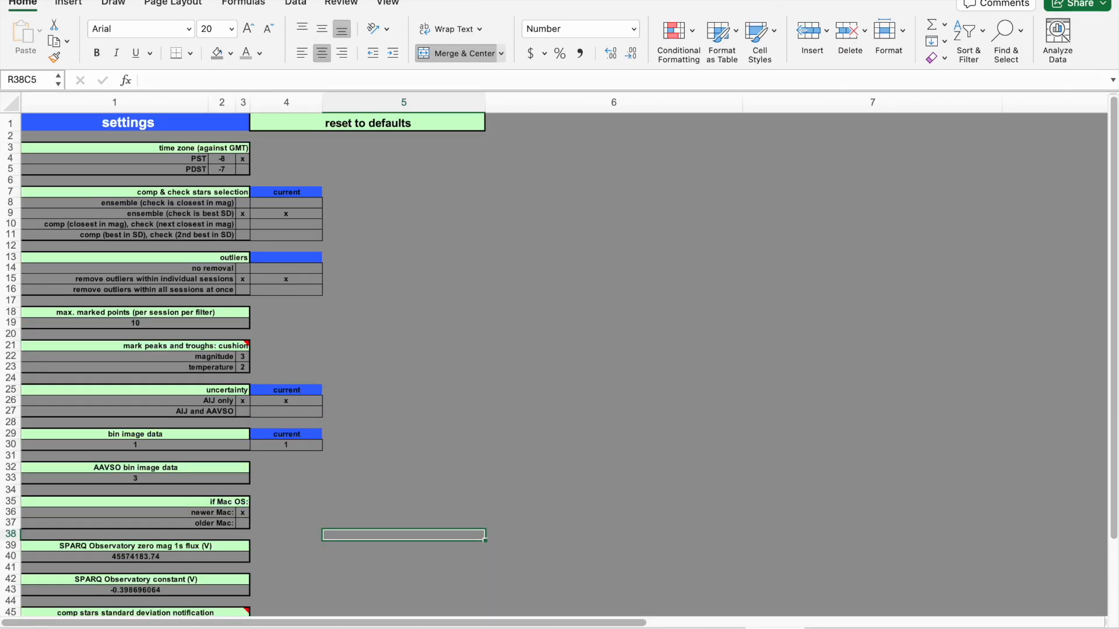
pyautogui.click(523, 269)
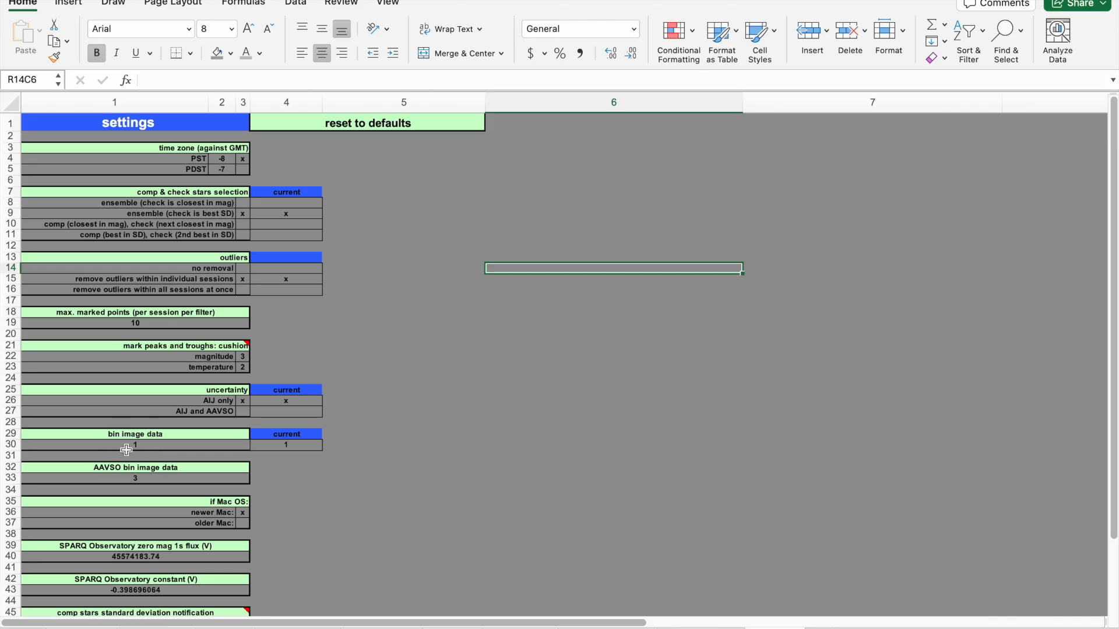
pyautogui.click(423, 459)
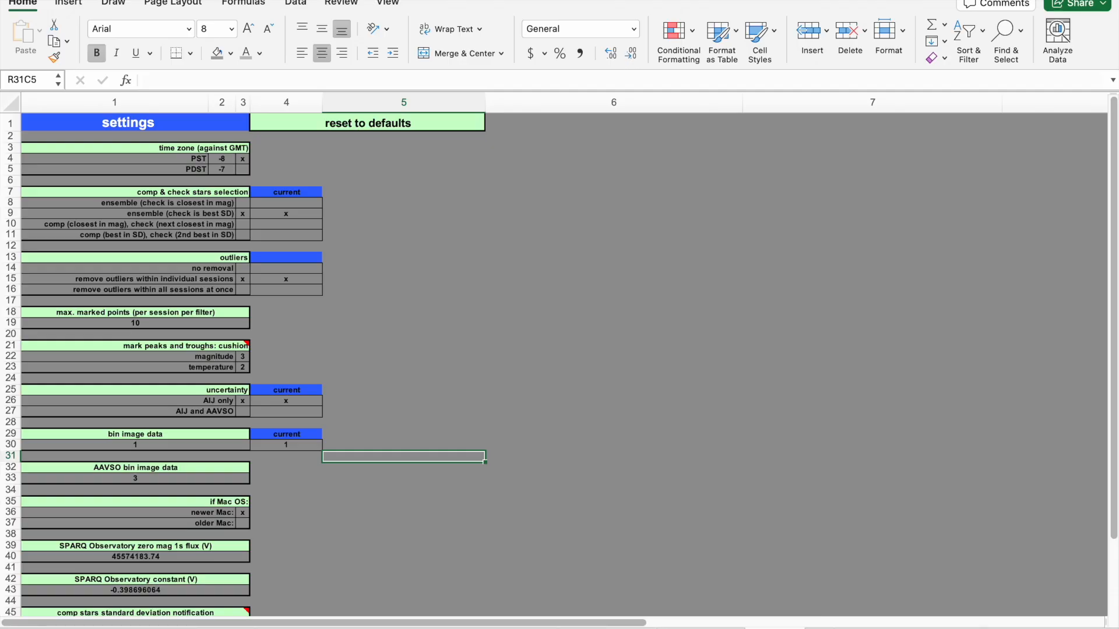
pyautogui.click(82, 628)
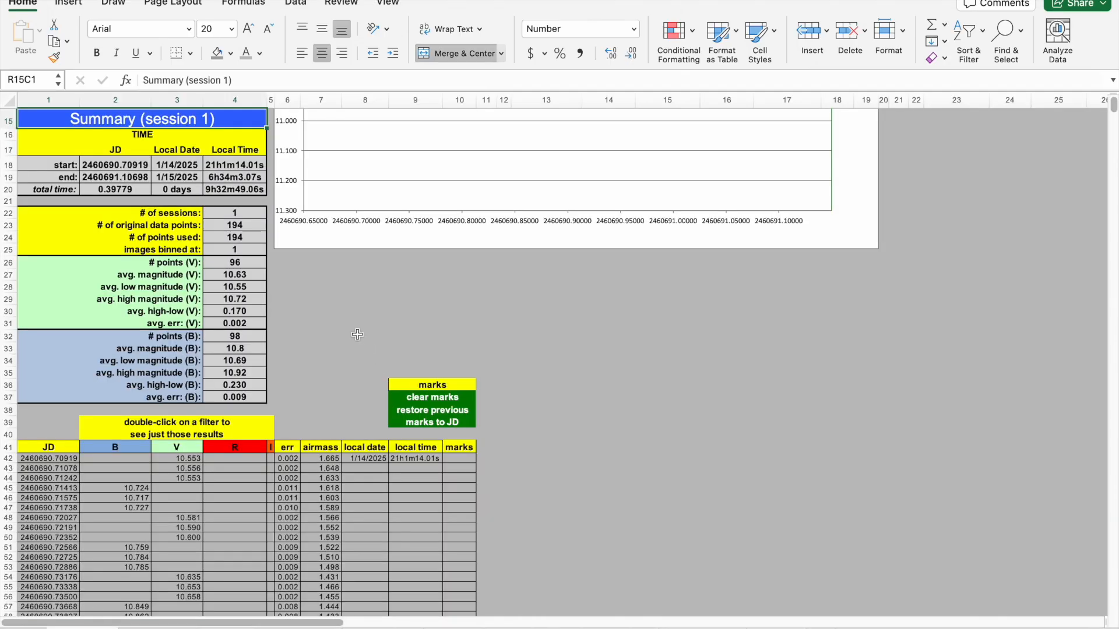
# Step through the session 1 data table's JD, B, V, error and airmass cells.
pyautogui.click(335, 313)
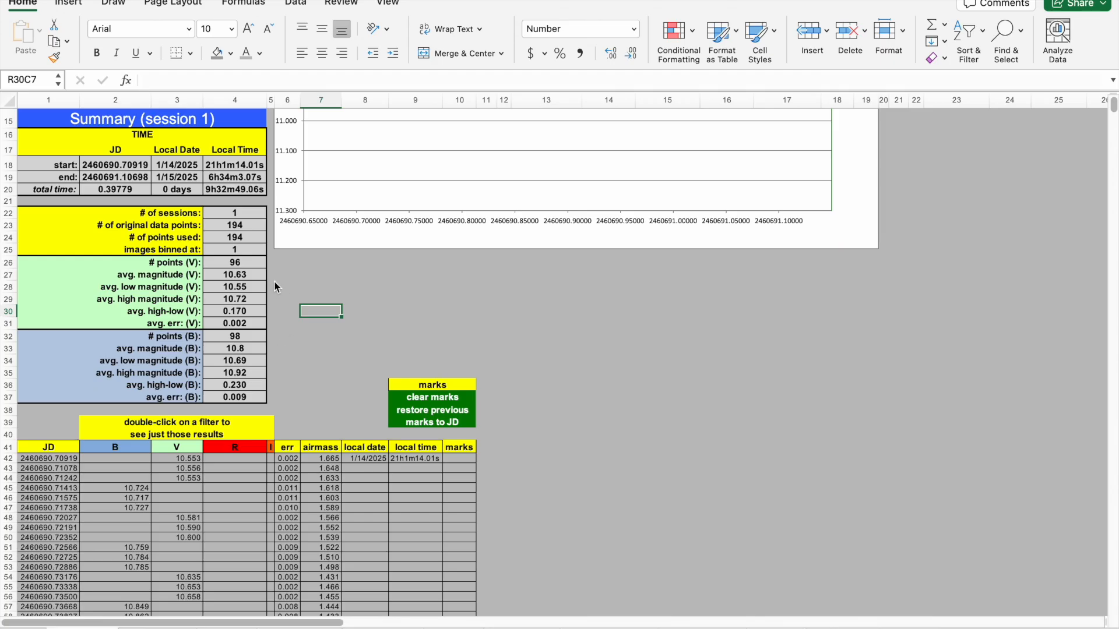
pyautogui.click(282, 360)
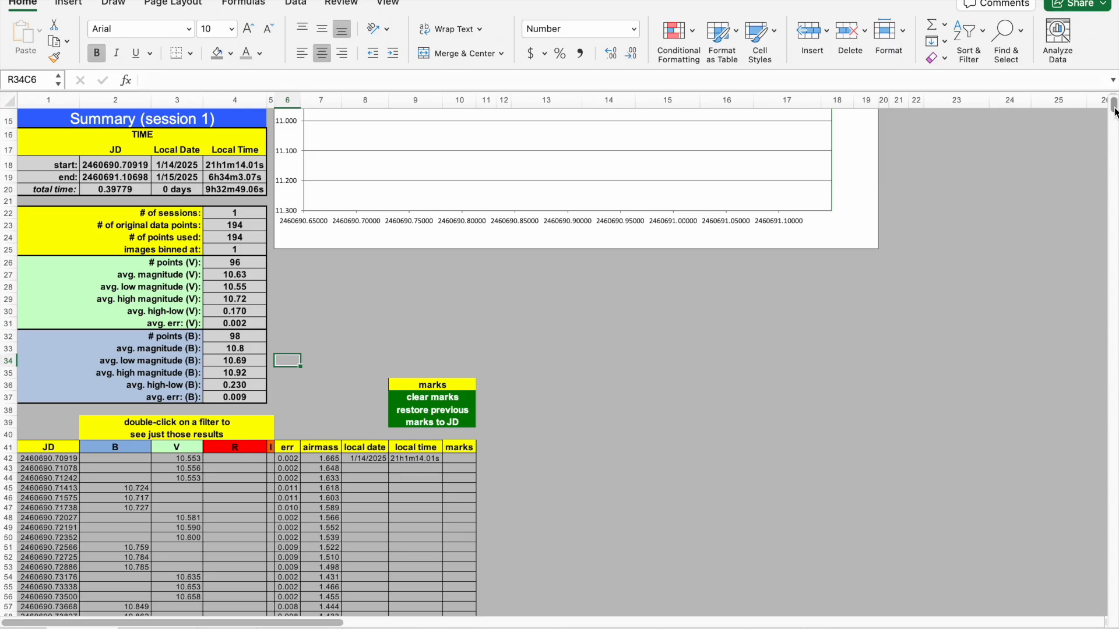
pyautogui.click(836, 372)
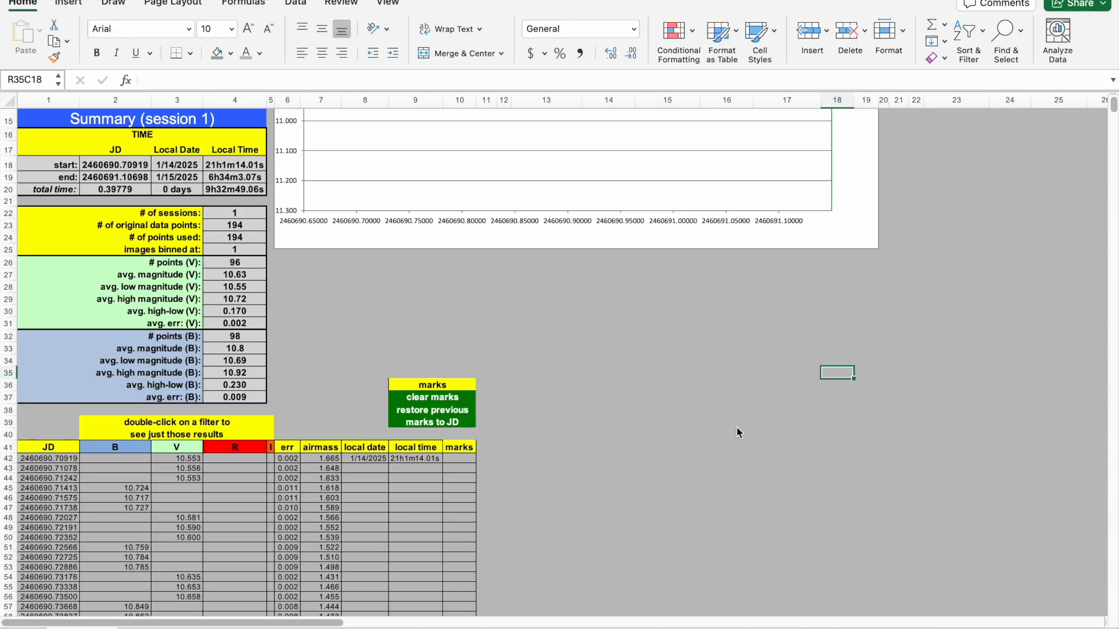
pyautogui.press('Left')
pyautogui.press('Left')
pyautogui.press('Left')
pyautogui.press('Left')
pyautogui.press('Left')
pyautogui.press('Left')
pyautogui.press('Left')
pyautogui.press('Left')
pyautogui.press('Left')
pyautogui.press('Left')
pyautogui.press('Left')
pyautogui.press('Left')
pyautogui.press('Left')
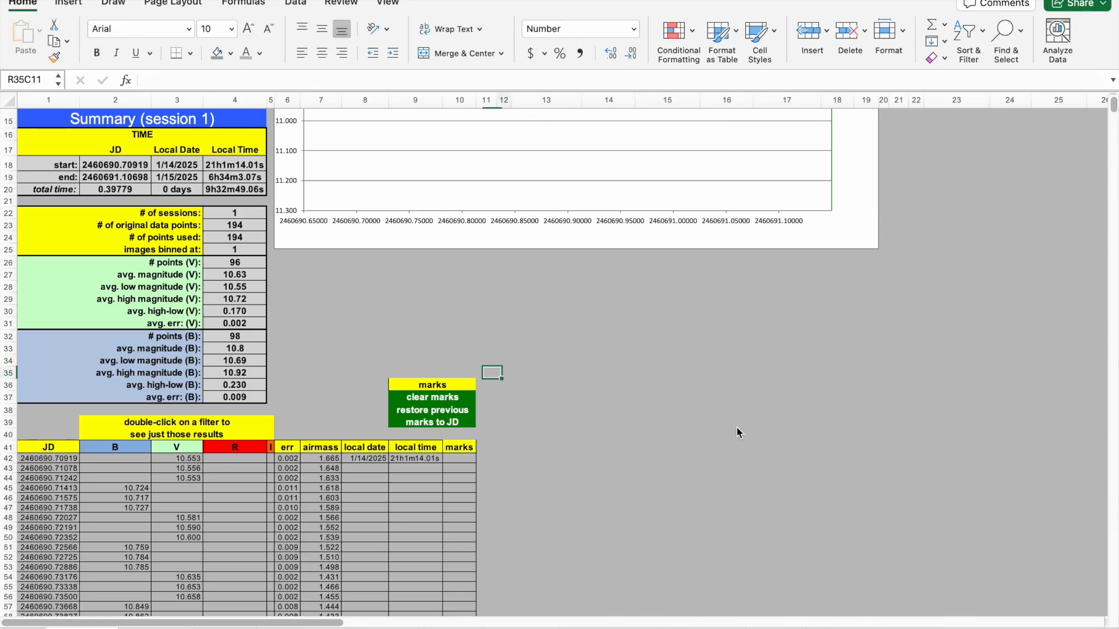
pyautogui.press('Left')
pyautogui.press('Left')
pyautogui.press('Down')
pyautogui.press('Down')
pyautogui.press('Down')
pyautogui.press('Down')
pyautogui.press('Down')
pyautogui.press('Down')
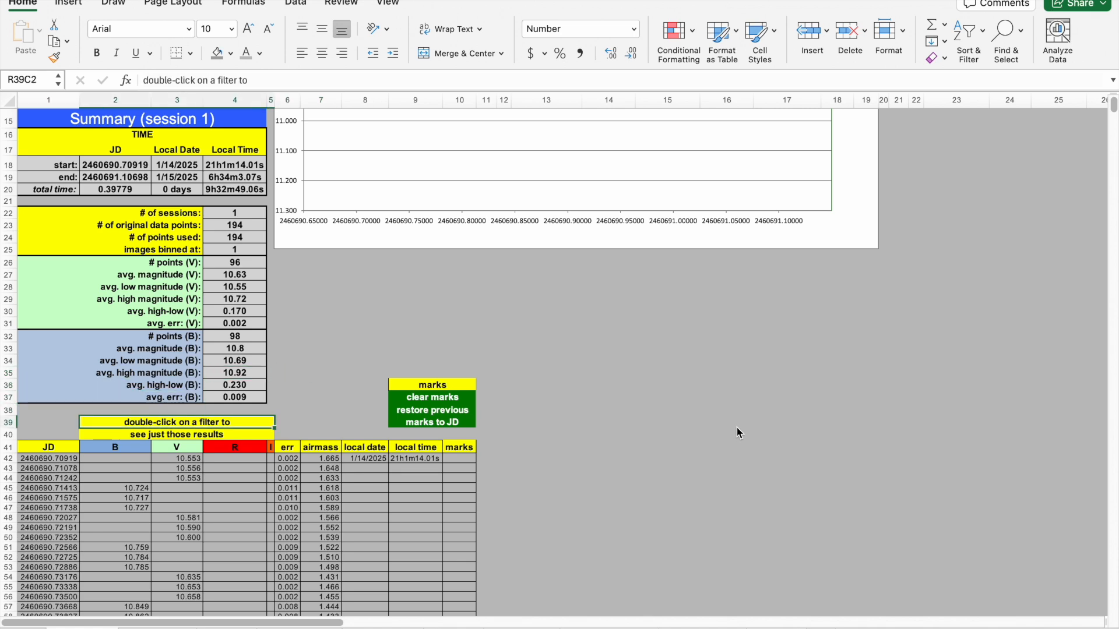
pyautogui.press('Down')
pyautogui.press('Down')
pyautogui.press('Left')
pyautogui.press('Down')
pyautogui.press('Down')
pyautogui.press('Down')
pyautogui.press('Left')
pyautogui.press('Right')
pyautogui.press('Right')
pyautogui.press('Left')
pyautogui.press('Left')
pyautogui.press('Up')
pyautogui.press('Up')
pyautogui.press('Up')
pyautogui.press('Up')
pyautogui.press('Up')
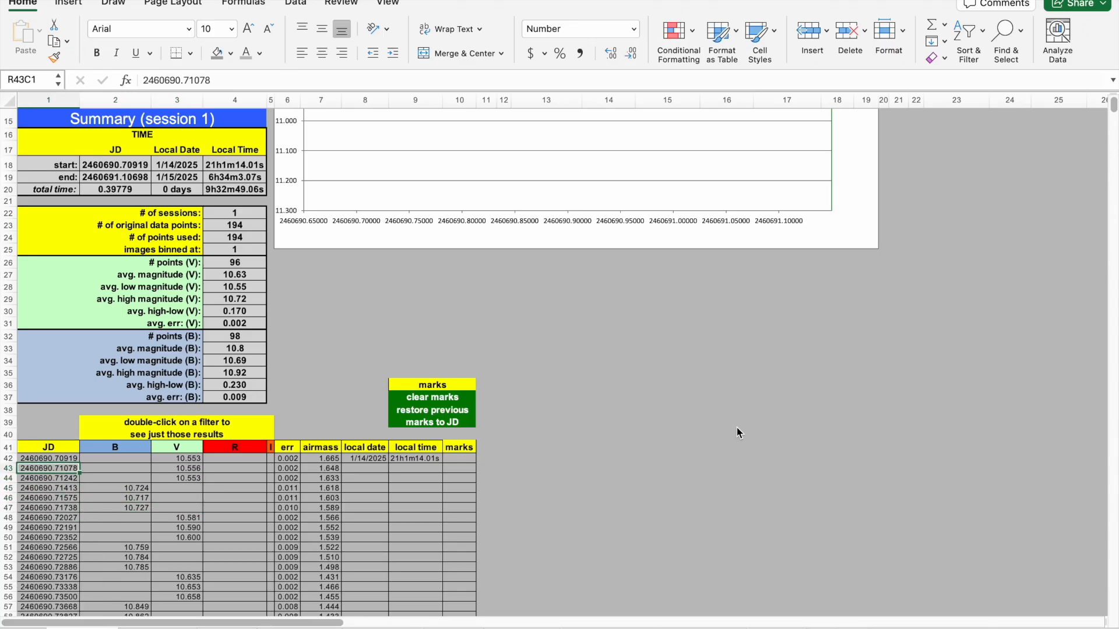
pyautogui.press('Right')
pyautogui.press('Right')
pyautogui.press('Right')
pyautogui.press('Left')
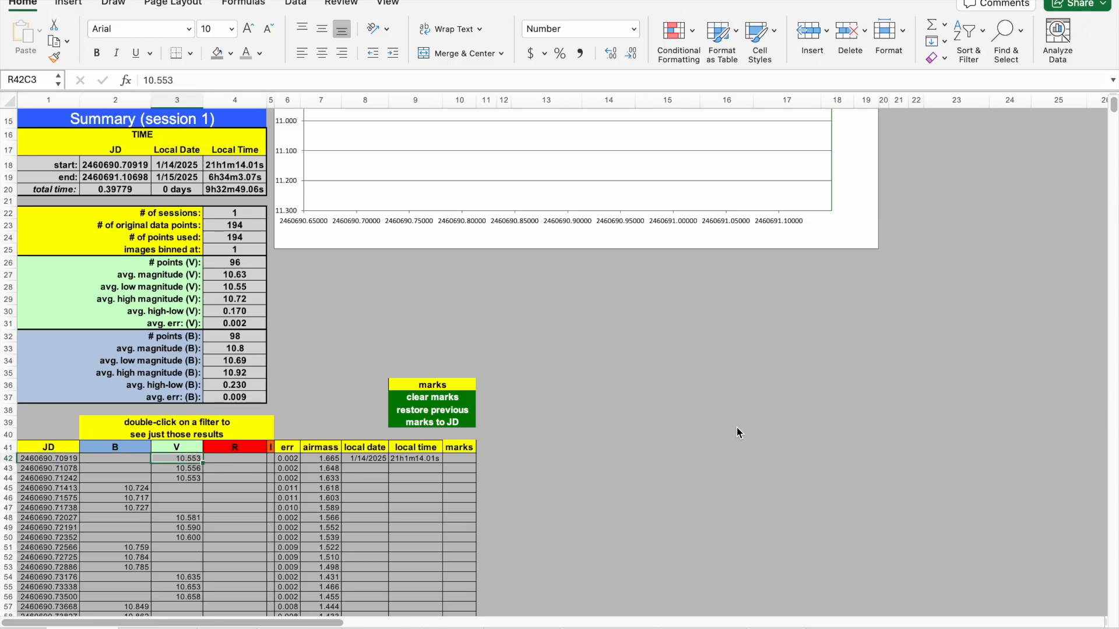
pyautogui.press('Down')
pyautogui.press('Down')
pyautogui.press('Left')
pyautogui.press('Up')
pyautogui.press('Up')
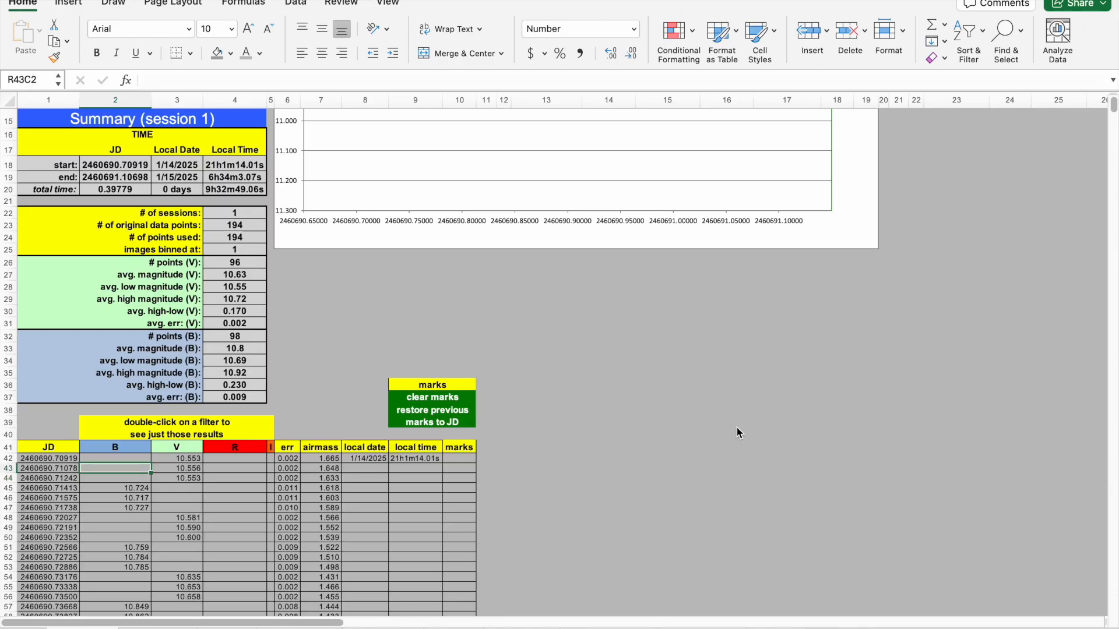
pyautogui.press('Right')
pyautogui.press('Up')
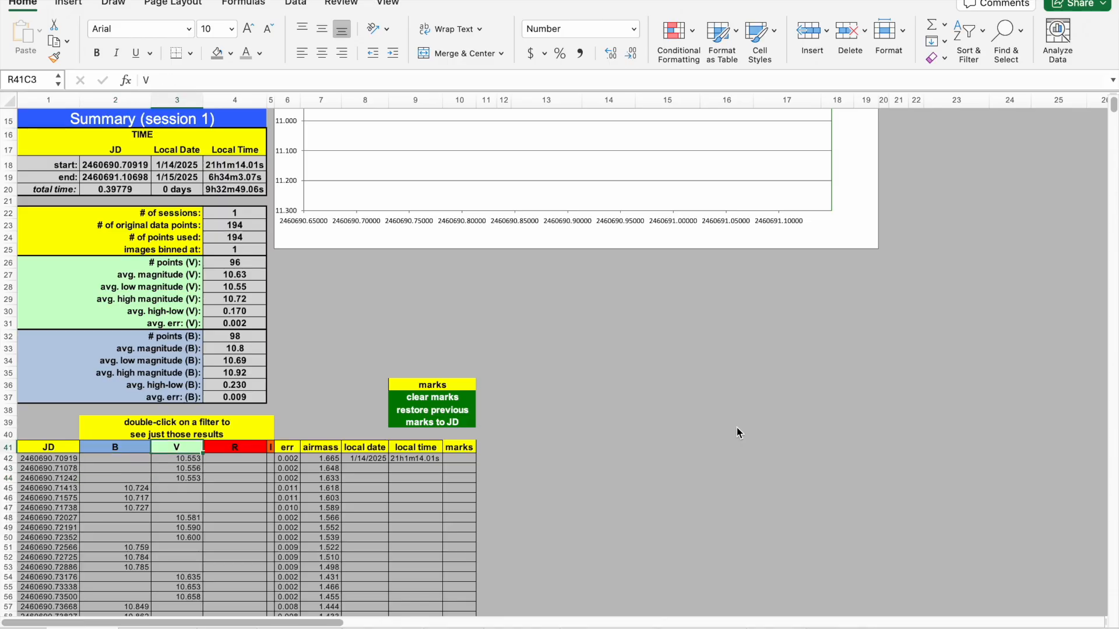
pyautogui.press('Left')
pyautogui.press('Right')
pyautogui.press('Right')
pyautogui.press('Left')
pyautogui.press('Right')
pyautogui.press('Right')
pyautogui.press('Left')
pyautogui.press('Left')
pyautogui.press('Left')
pyautogui.press('Down')
pyautogui.press('Down')
pyautogui.press('Down')
pyautogui.press('Down')
pyautogui.press('Down')
pyautogui.press('Down')
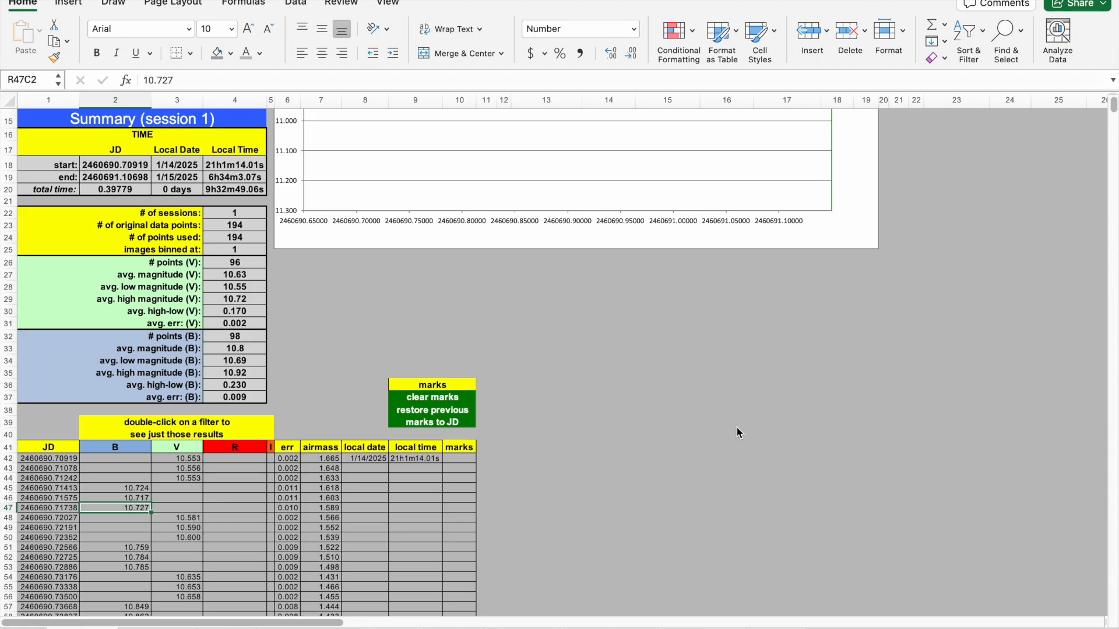
pyautogui.press('Right')
pyautogui.press('Right')
pyautogui.press('Right')
pyautogui.press('Right')
# Inspect the first data row's local date and local time cells in the session 1 table.
pyautogui.press('Right')
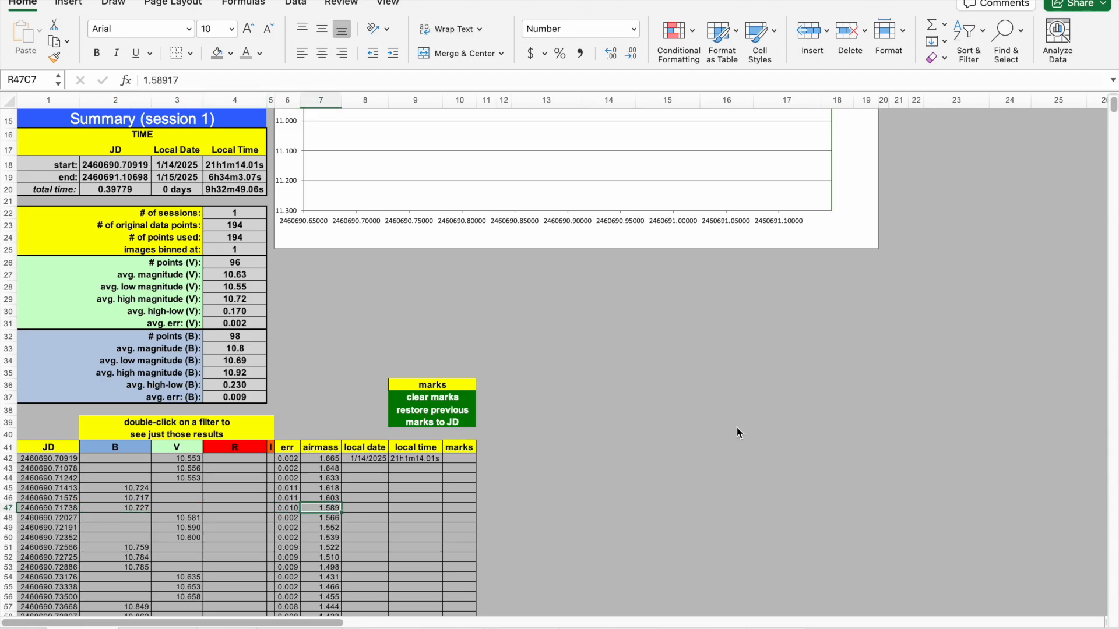
pyautogui.press('Up')
pyautogui.press('Up')
pyautogui.press('Up')
pyautogui.press('Up')
pyautogui.press('Up')
pyautogui.press('Right')
pyautogui.press('Right')
pyautogui.press('Left')
pyautogui.press('Right')
pyautogui.press('Left')
pyautogui.press('Right')
pyautogui.press('Left')
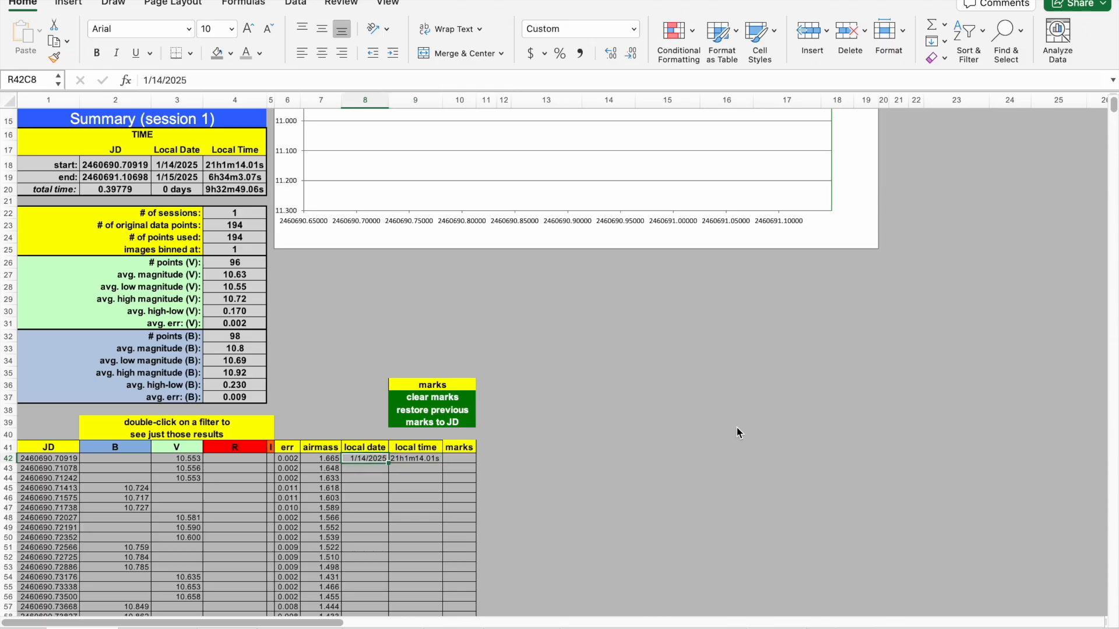
pyautogui.press('Right')
pyautogui.press('Left')
pyautogui.press('Left')
pyautogui.press('Left')
pyautogui.press('Left')
pyautogui.press('Left')
pyautogui.press('Left')
pyautogui.press('Left')
pyautogui.press('Left')
pyautogui.press('Down')
pyautogui.press('Down')
pyautogui.press('Down')
pyautogui.press('Down')
pyautogui.press('Down')
pyautogui.press('Up')
pyautogui.press('Down')
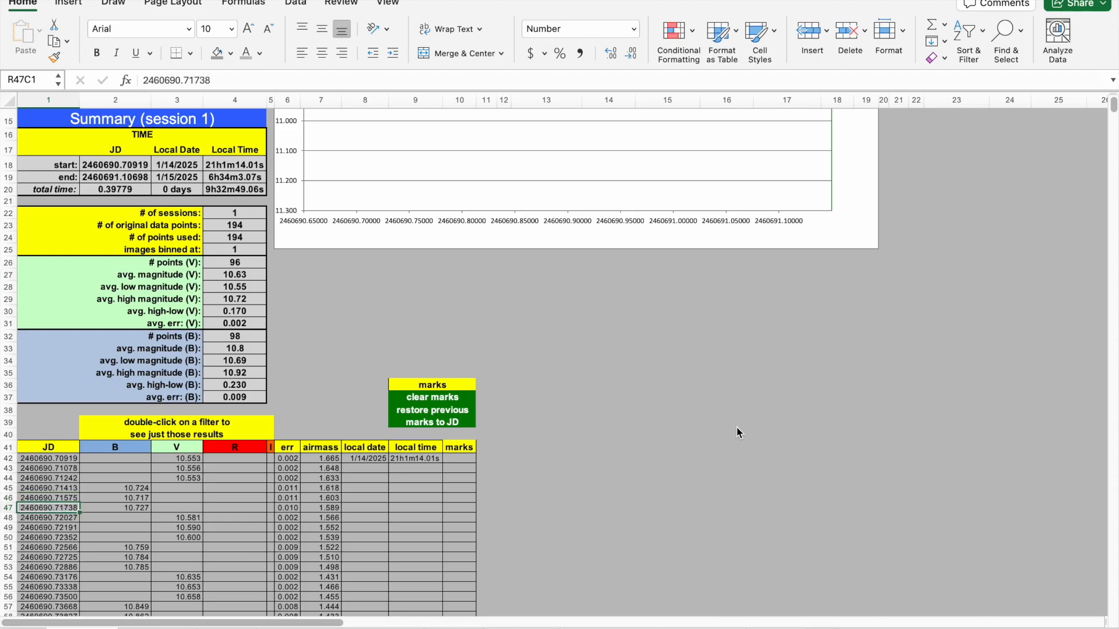
# Move down through the session 1 data rows to examine the marks column entries.
pyautogui.press('Up')
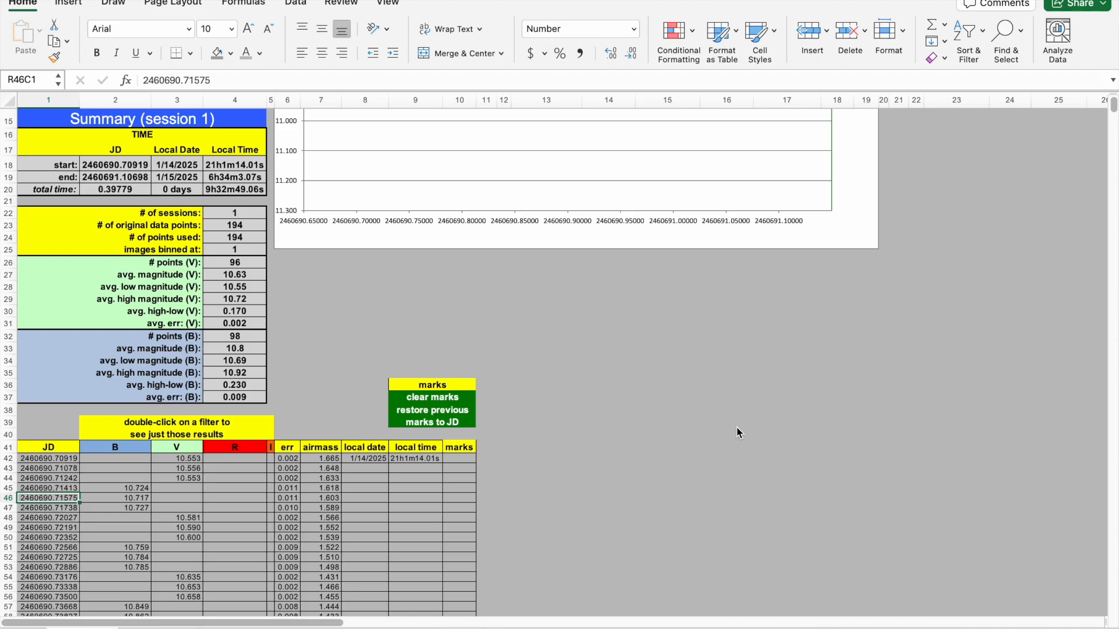
pyautogui.press('Down')
pyautogui.press('Up')
pyautogui.press('Up')
pyautogui.press('Right')
pyautogui.press('Right')
pyautogui.press('Right')
pyautogui.press('Right')
pyautogui.press('Right')
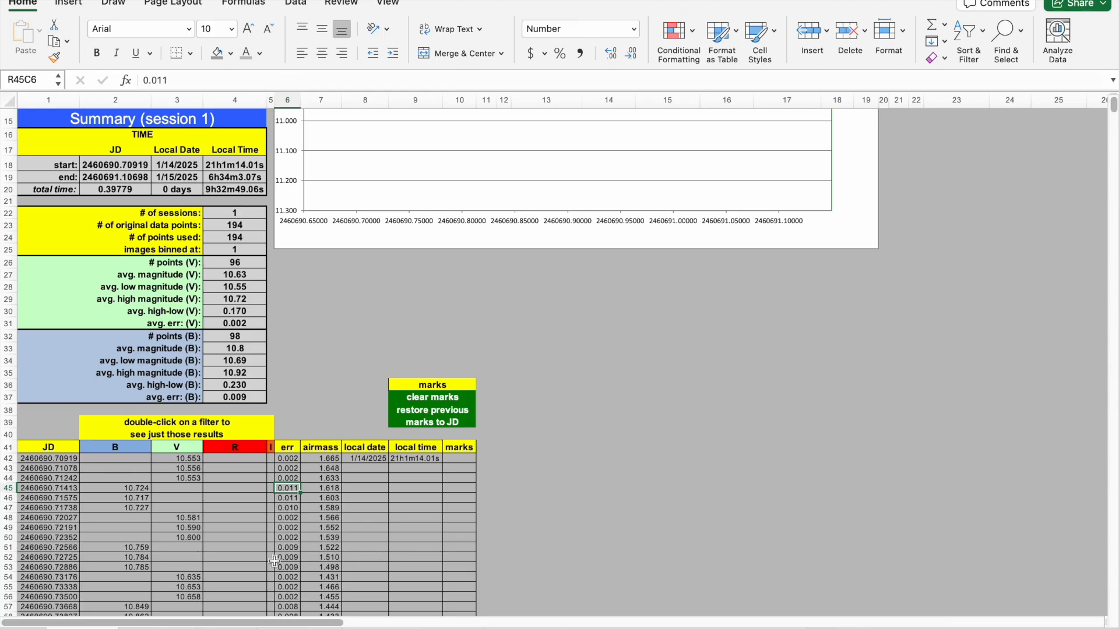
pyautogui.click(253, 487)
pyautogui.press('Down')
pyautogui.press('Down')
pyautogui.press('Down')
pyautogui.press('Down')
pyautogui.press('Down')
pyautogui.press('Down')
pyautogui.press('Down')
pyautogui.press('Down')
pyautogui.press('Down')
pyautogui.press('Down')
pyautogui.press('Down')
pyautogui.press('Down')
pyautogui.press('Down')
pyautogui.press('Down')
pyautogui.press('Down')
pyautogui.press('Down')
pyautogui.press('Down')
pyautogui.press('Down')
pyautogui.press('Down')
pyautogui.press('Down')
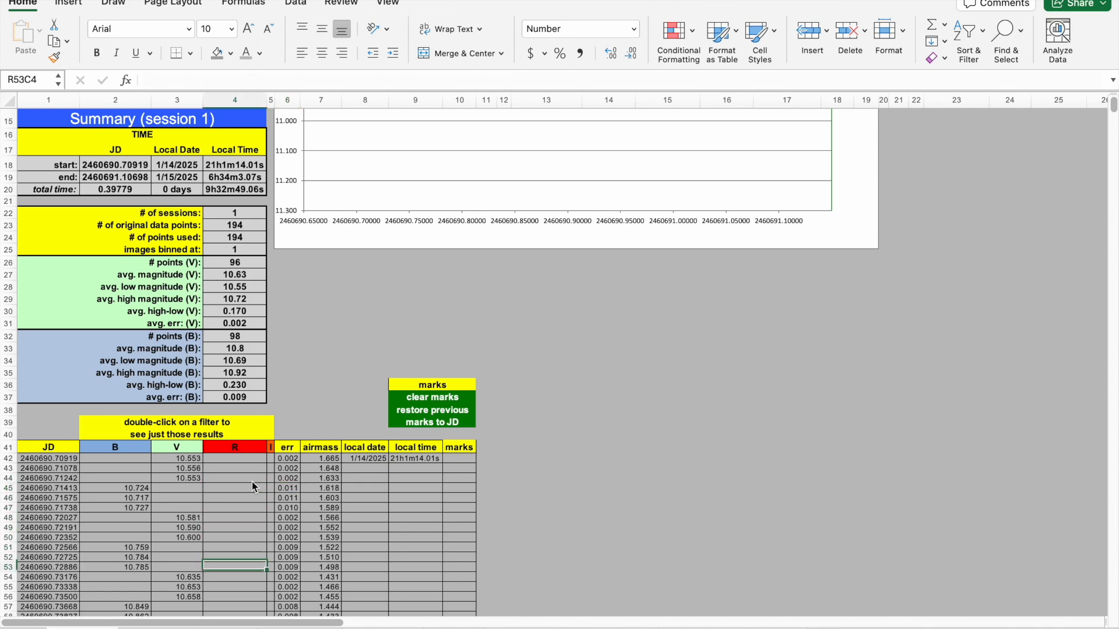
pyautogui.press('Down')
pyautogui.press('Down')
pyautogui.press('Down')
pyautogui.press('Down')
pyautogui.press('Down')
pyautogui.press('Down')
pyautogui.press('Down')
pyautogui.press('Down')
pyautogui.press('Down')
pyautogui.press('Down')
pyautogui.press('Down')
pyautogui.press('Down')
pyautogui.press('Down')
pyautogui.press('Down')
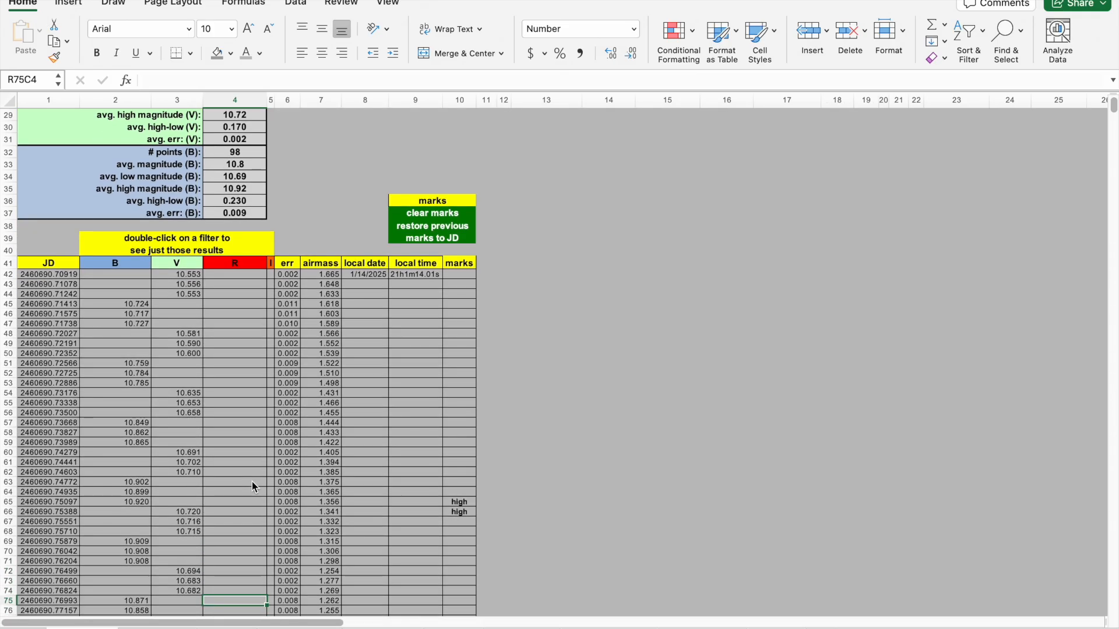
pyautogui.press('Down')
pyautogui.press('Down')
pyautogui.press('Down')
pyautogui.press('Down')
pyautogui.press('Down')
pyautogui.press('Down')
pyautogui.press('Down')
pyautogui.press('Down')
pyautogui.press('Down')
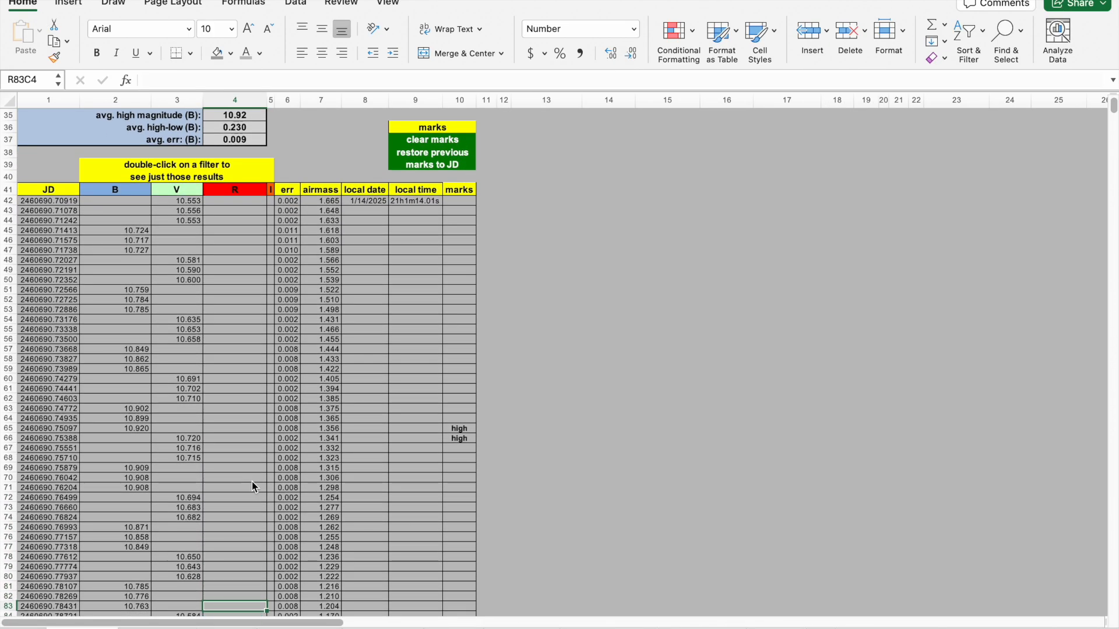
pyautogui.press('Down')
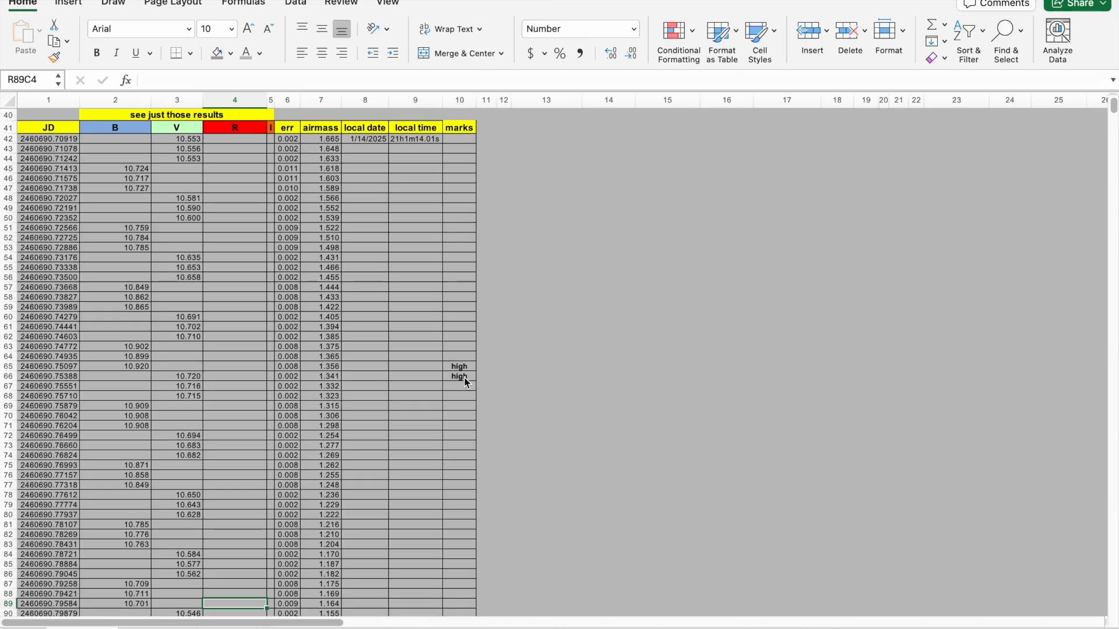
# Examine the further rows and their marks, then return to the top of the Magnitude sheet.
pyautogui.click(504, 385)
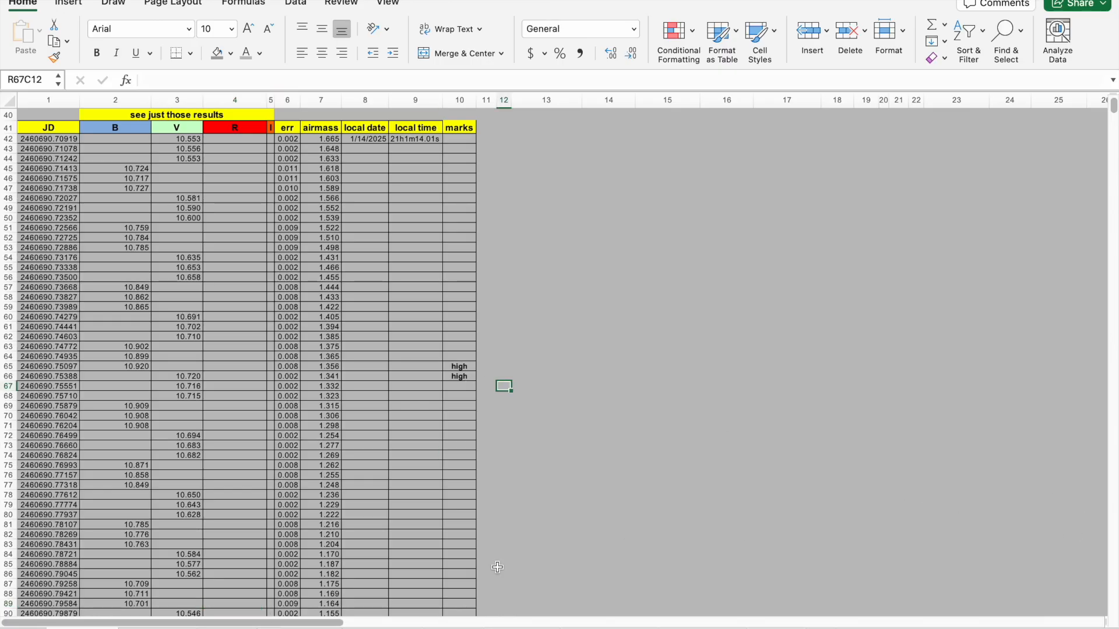
pyautogui.click(441, 575)
pyautogui.press('Down')
pyautogui.press('Down')
pyautogui.press('Down')
pyautogui.press('Down')
pyautogui.press('Down')
pyautogui.press('Down')
pyautogui.press('Down')
pyautogui.press('Down')
pyautogui.press('Down')
pyautogui.press('Down')
pyautogui.press('Down')
pyautogui.press('Down')
pyautogui.press('Down')
pyautogui.press('Down')
pyautogui.press('Down')
pyautogui.press('Down')
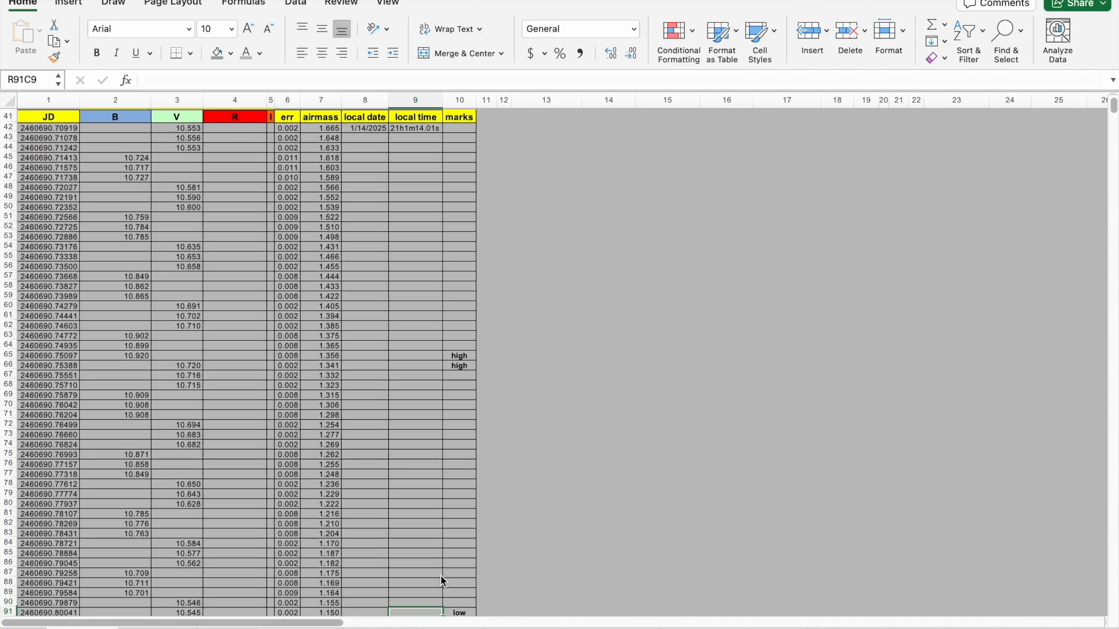
pyautogui.press('Up')
pyautogui.press('Up')
pyautogui.press('Up')
pyautogui.press('Up')
pyautogui.press('Up')
pyautogui.press('Up')
pyautogui.press('Up')
pyautogui.press('Up')
pyautogui.press('Up')
pyautogui.press('Up')
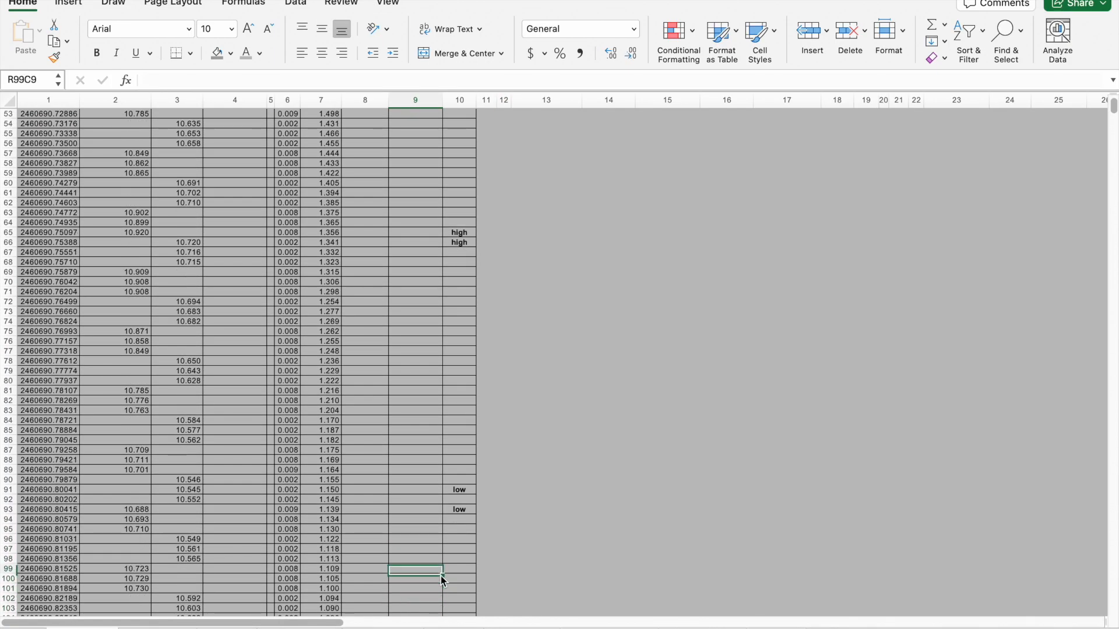
pyautogui.press('Up')
pyautogui.press('Left')
pyautogui.press('Left')
pyautogui.press('Left')
pyautogui.press('Left')
pyautogui.press('Left')
pyautogui.press('Left')
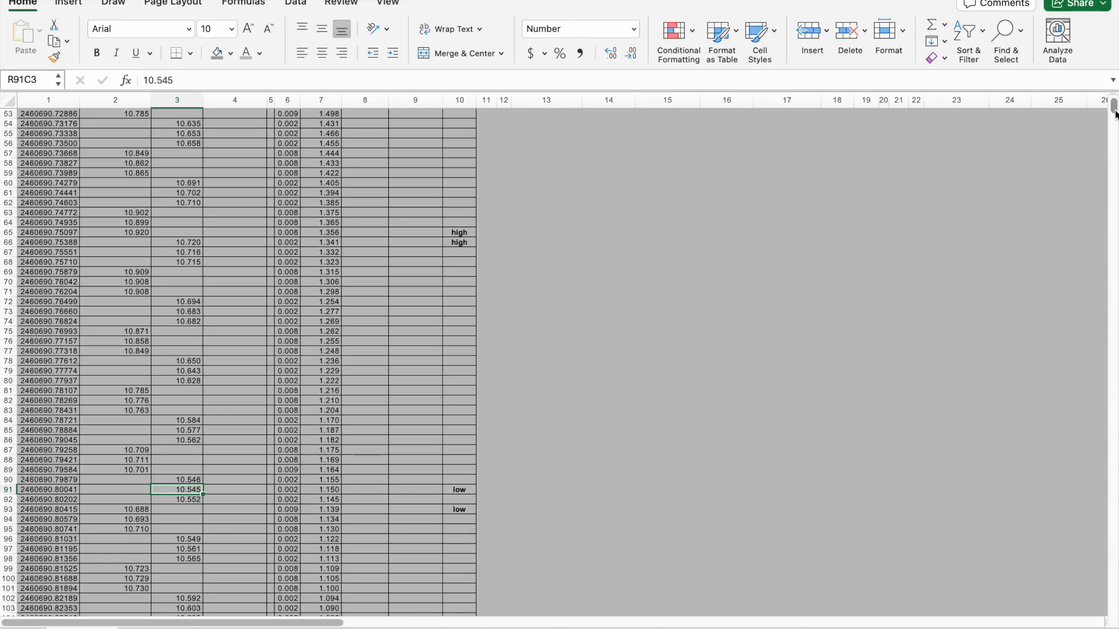
pyautogui.scroll(15, 1114, 114)
pyautogui.scroll(-6, 1115, 114)
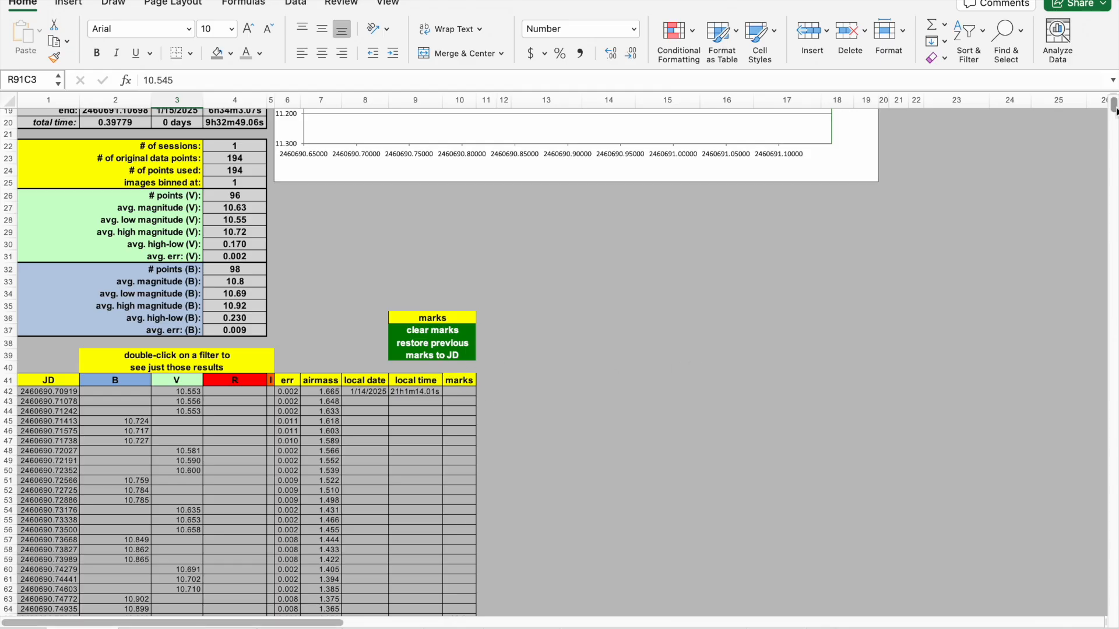
pyautogui.moveTo(1114, 107); pyautogui.dragTo(1115, 105)
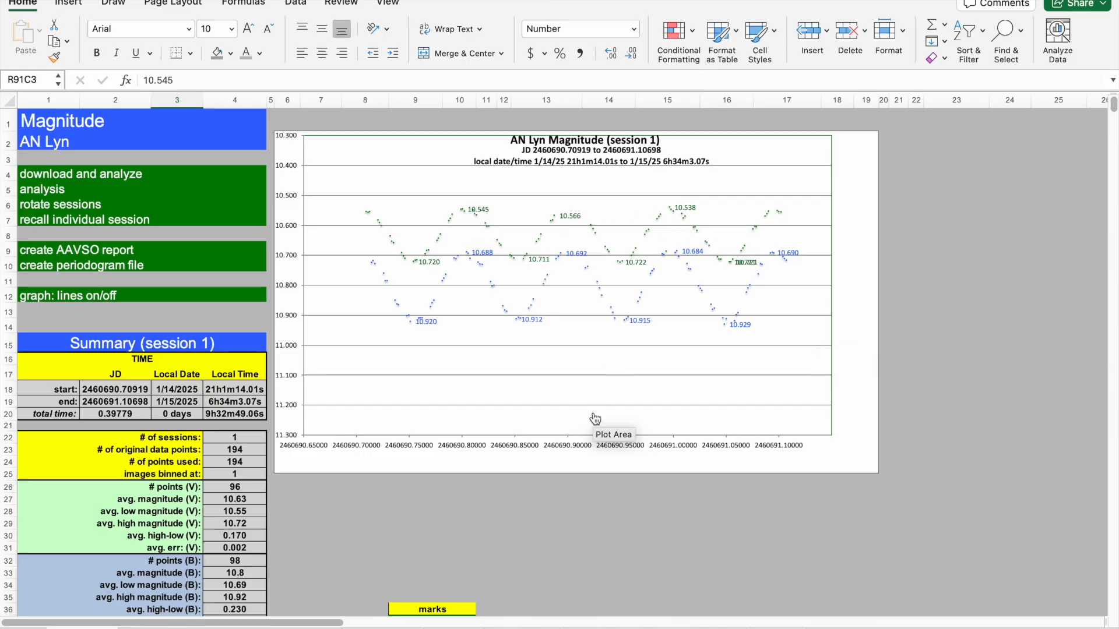
pyautogui.click(604, 522)
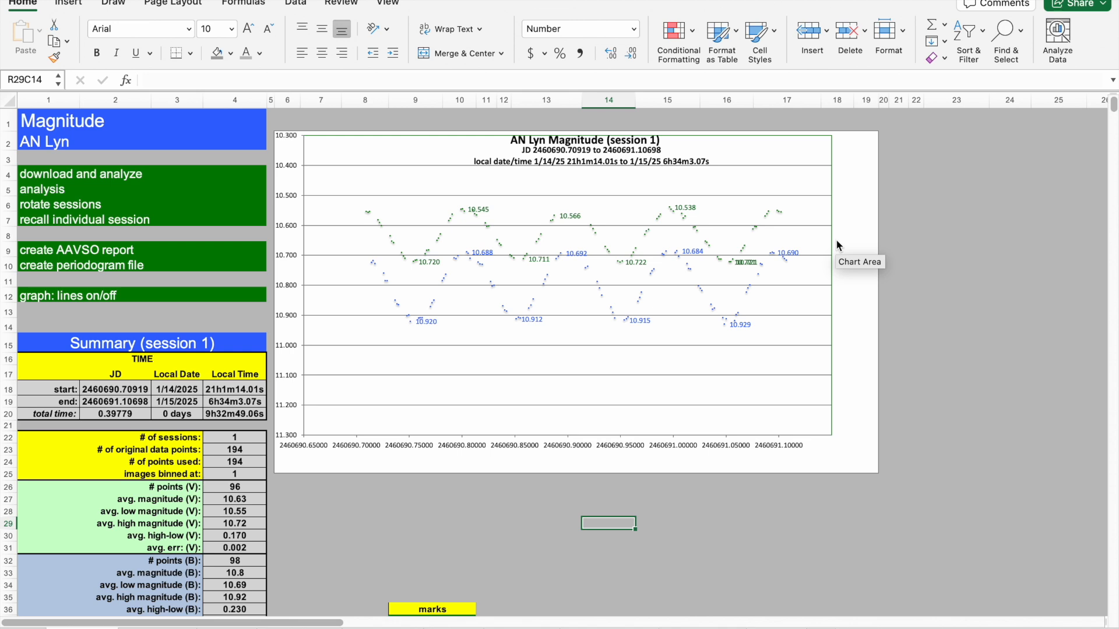
pyautogui.click(924, 253)
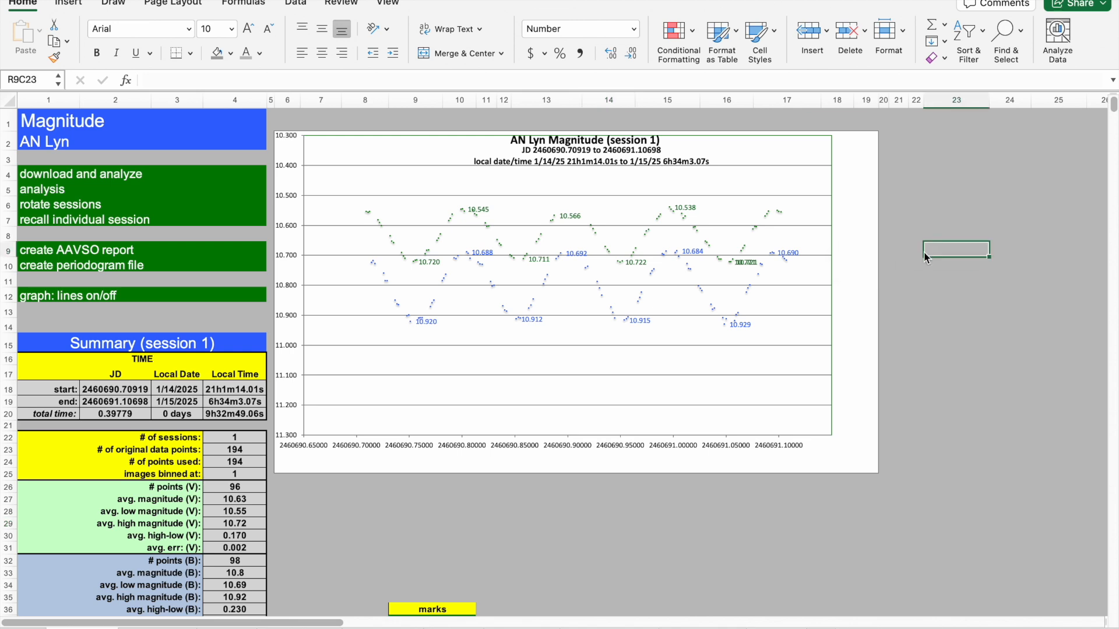
pyautogui.click(593, 535)
pyautogui.click(413, 523)
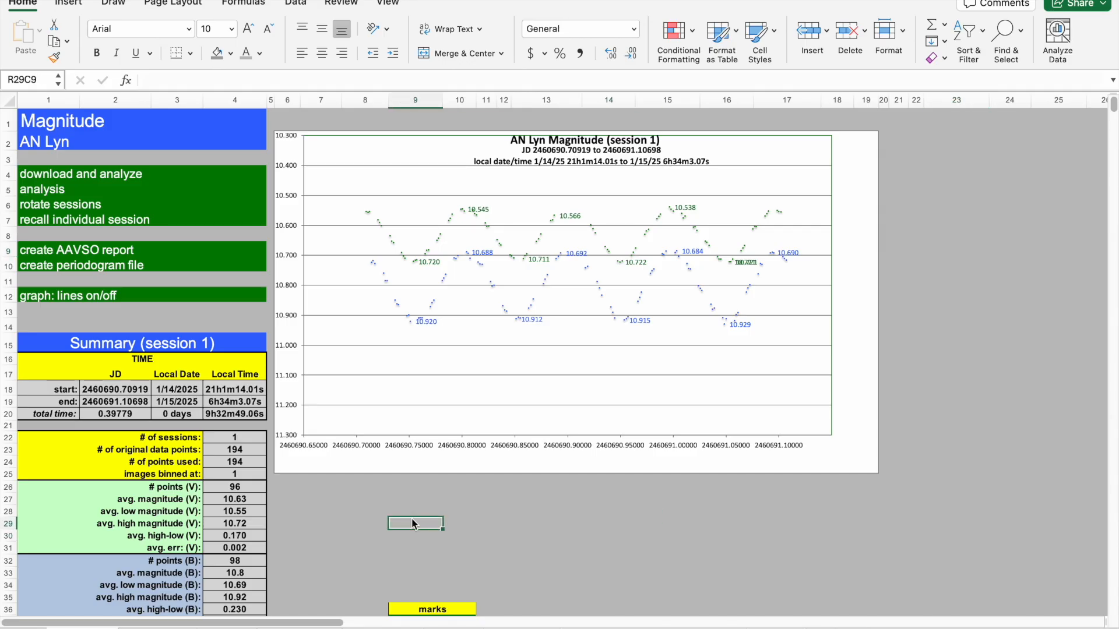
# Toggle the chart's connecting lines on and off several times with the graph lines on/off control.
pyautogui.click(105, 316)
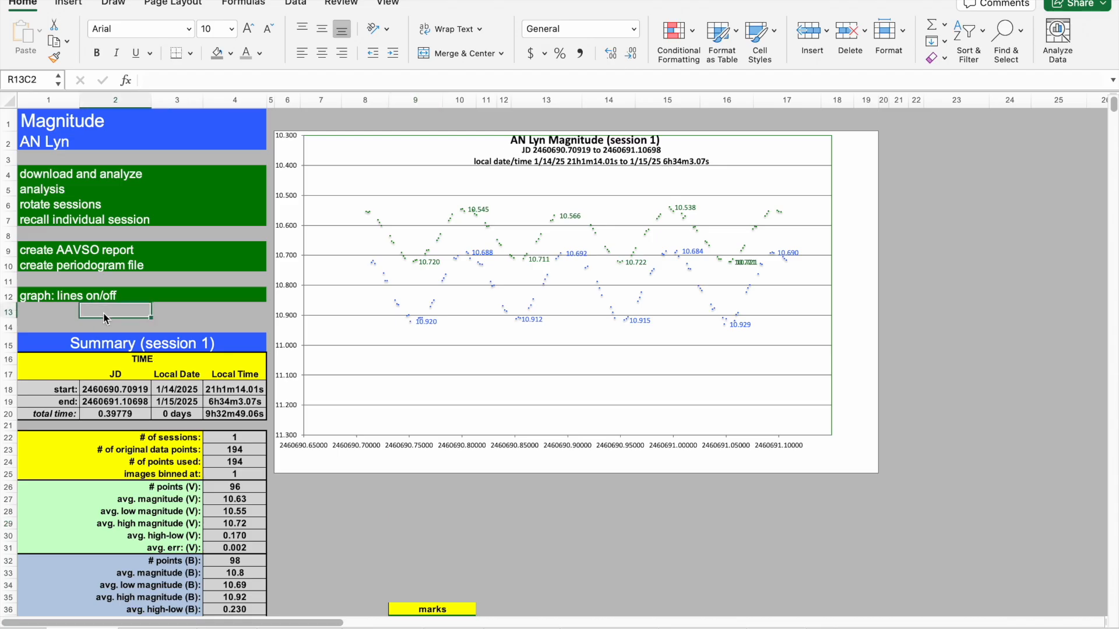
pyautogui.click(42, 299)
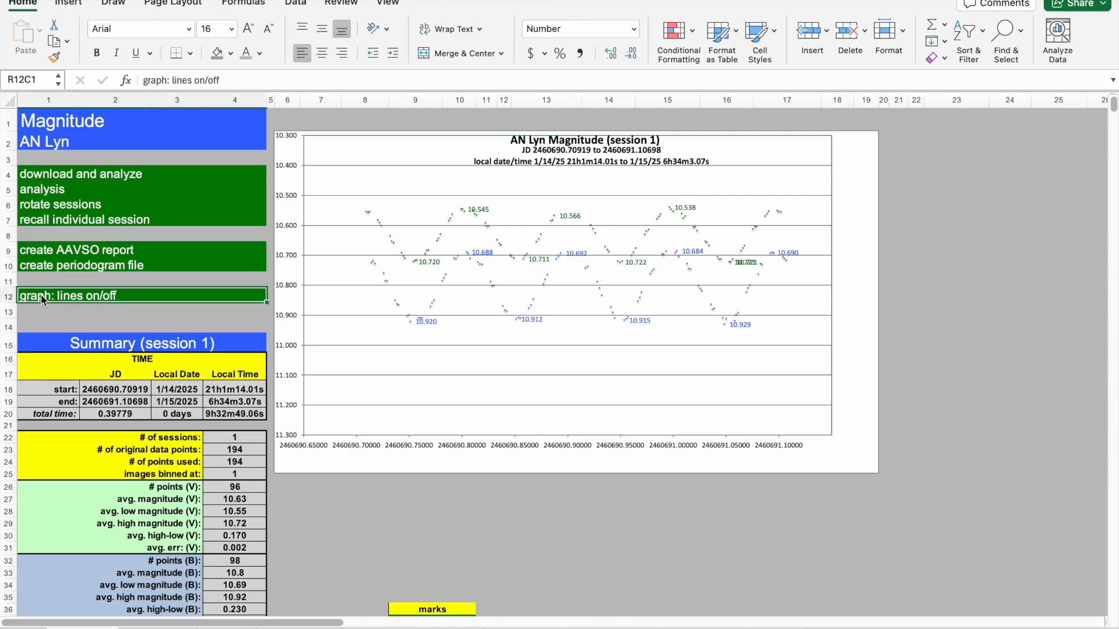
pyautogui.click(63, 325)
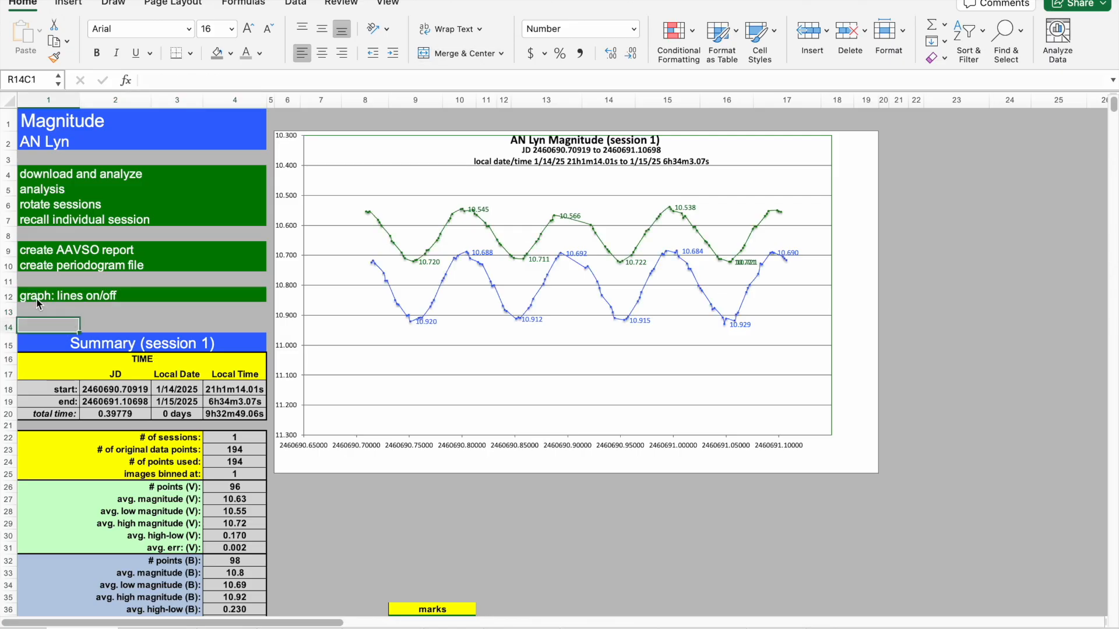
pyautogui.click(37, 301)
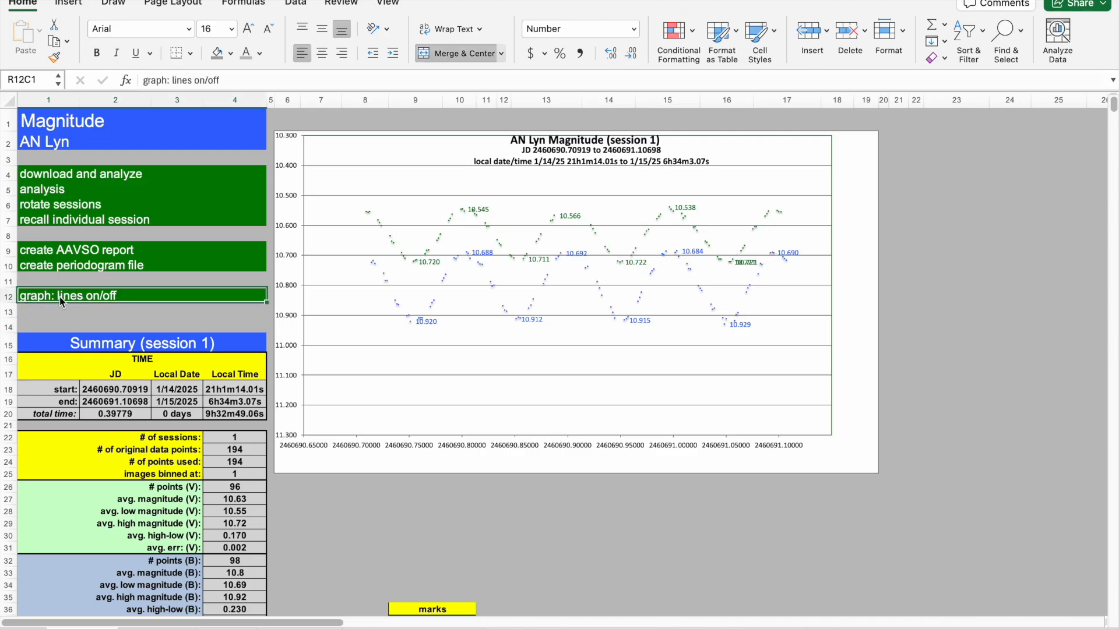
pyautogui.click(59, 296)
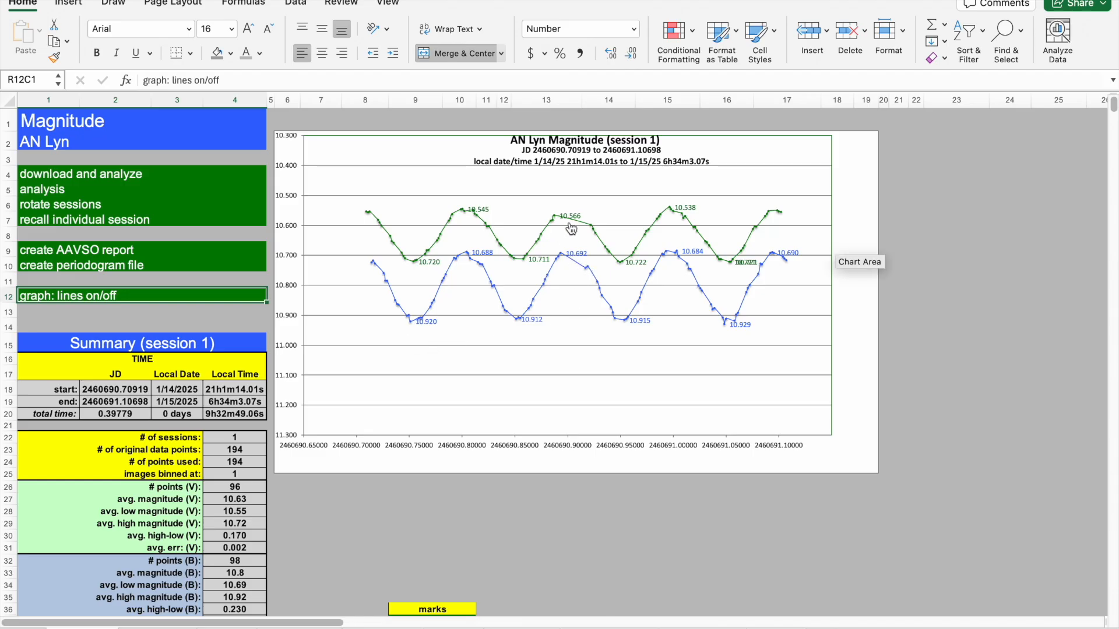
pyautogui.click(130, 324)
pyautogui.click(26, 301)
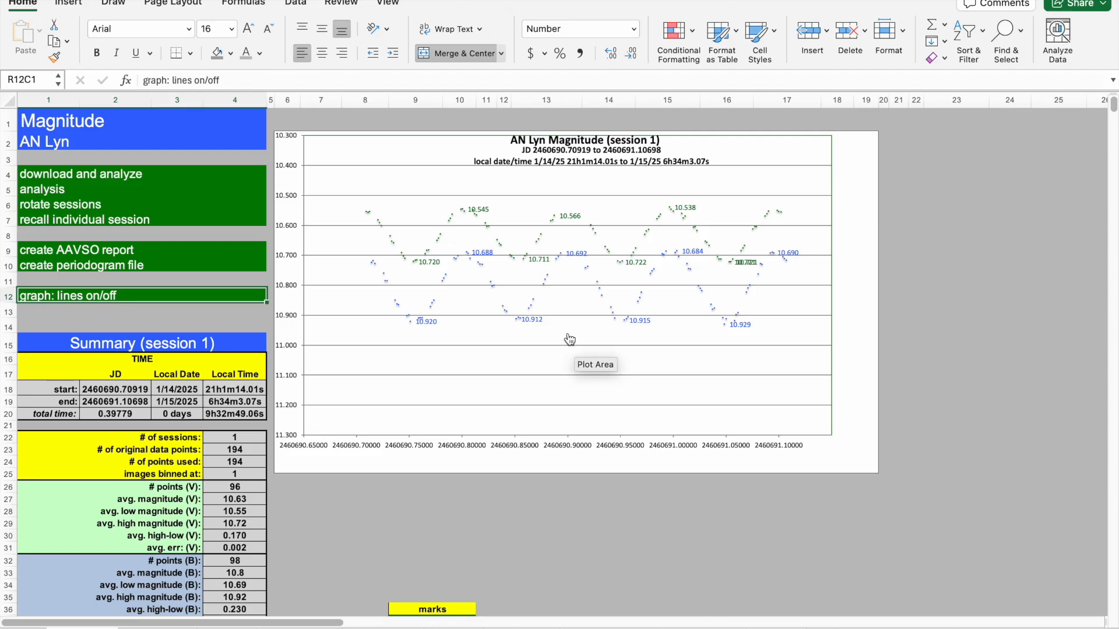
pyautogui.click(460, 512)
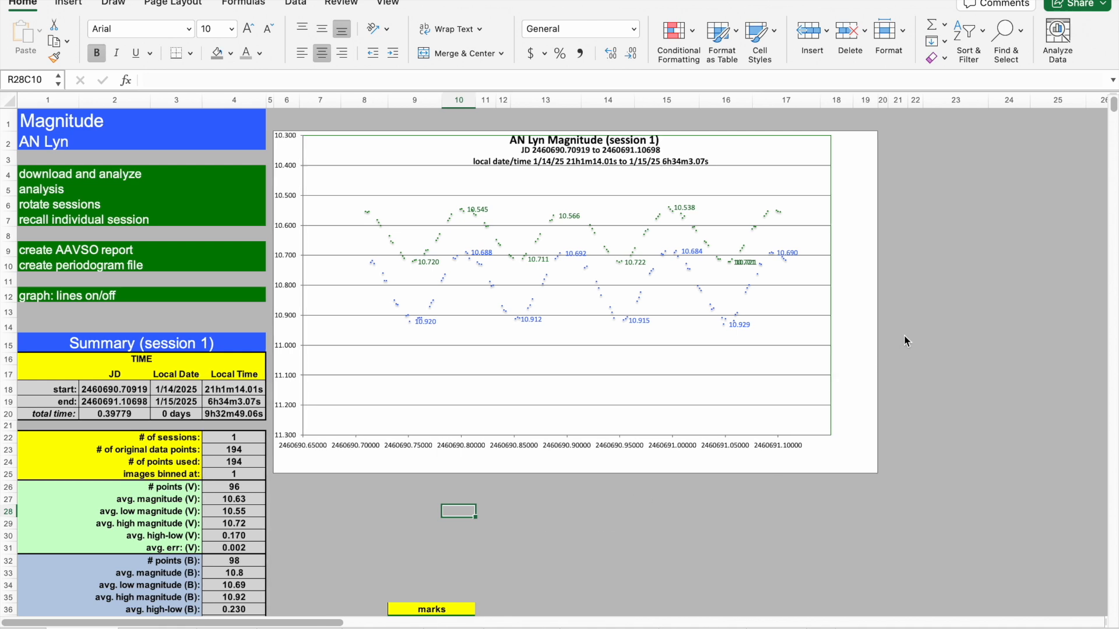
pyautogui.click(326, 536)
pyautogui.press('Down')
pyautogui.press('Down')
pyautogui.press('Down')
pyautogui.press('Down')
pyautogui.press('Down')
pyautogui.press('Down')
pyautogui.press('Down')
pyautogui.press('Down')
pyautogui.press('Down')
pyautogui.press('Down')
pyautogui.press('Down')
pyautogui.press('Down')
pyautogui.press('Down')
pyautogui.press('Down')
pyautogui.press('Down')
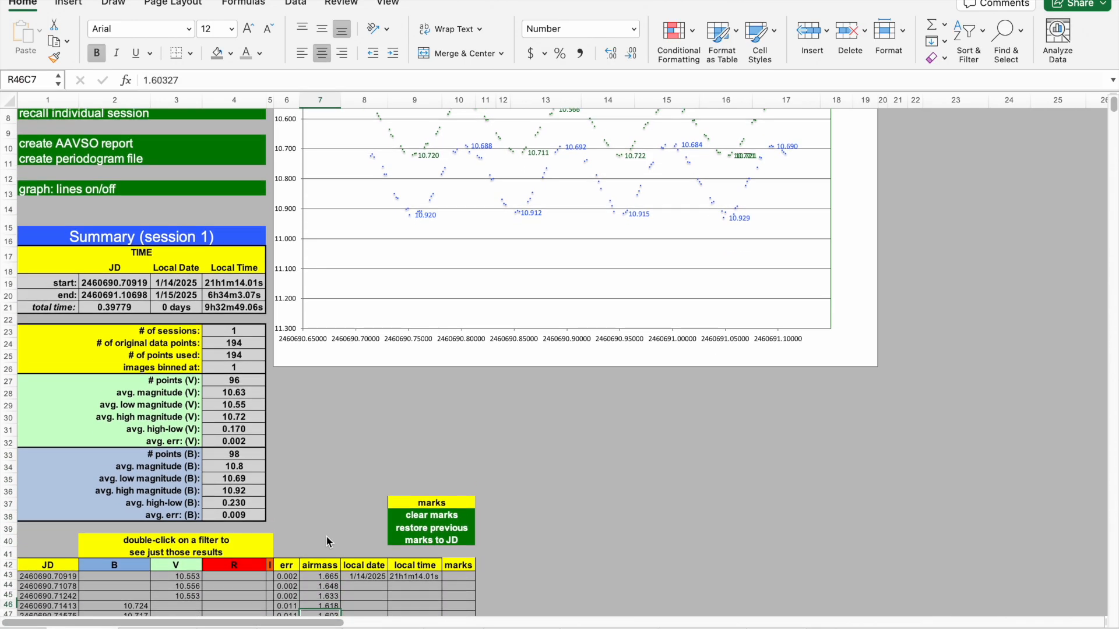
pyautogui.press('Down')
pyautogui.press('Down')
pyautogui.press('Down')
pyautogui.press('Down')
pyautogui.click(331, 449)
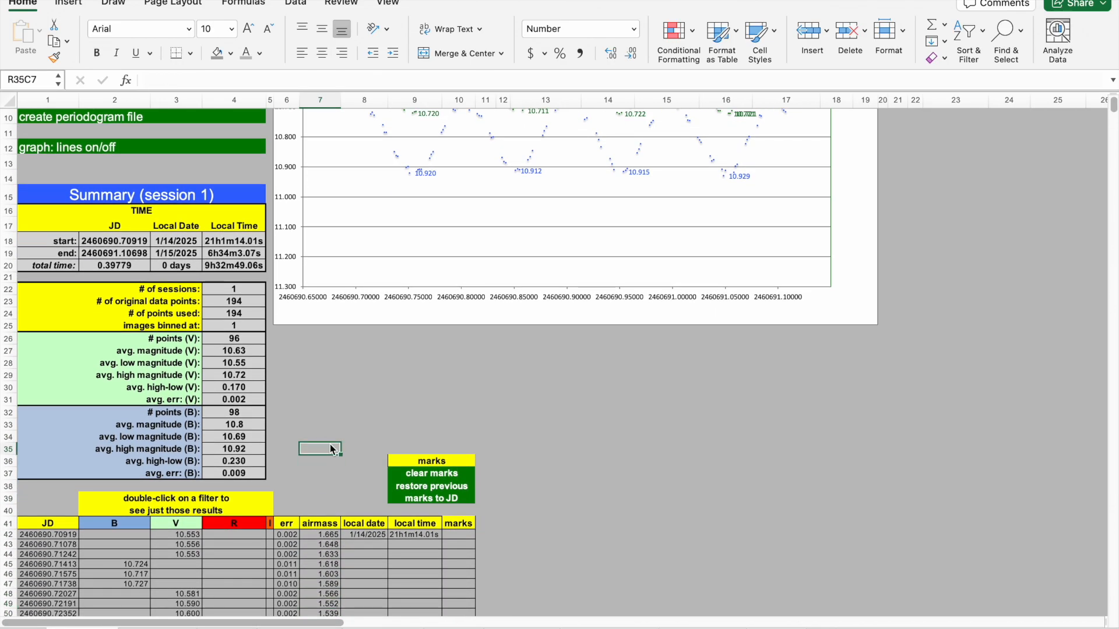
pyautogui.click(339, 438)
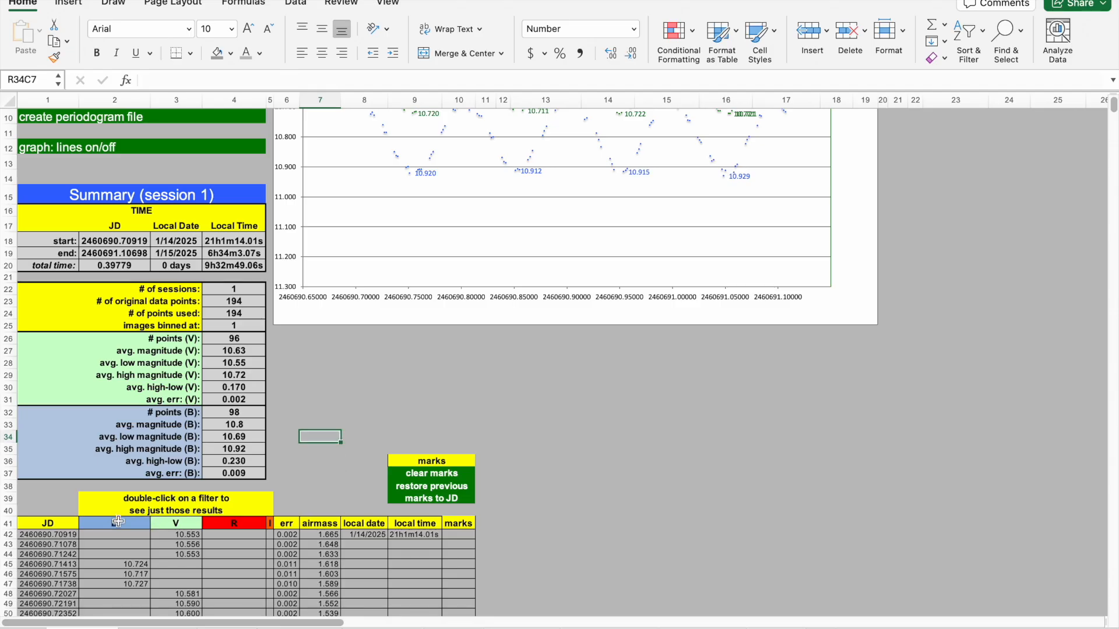
pyautogui.press('Down')
pyautogui.press('Down')
pyautogui.press('Down')
pyautogui.press('Down')
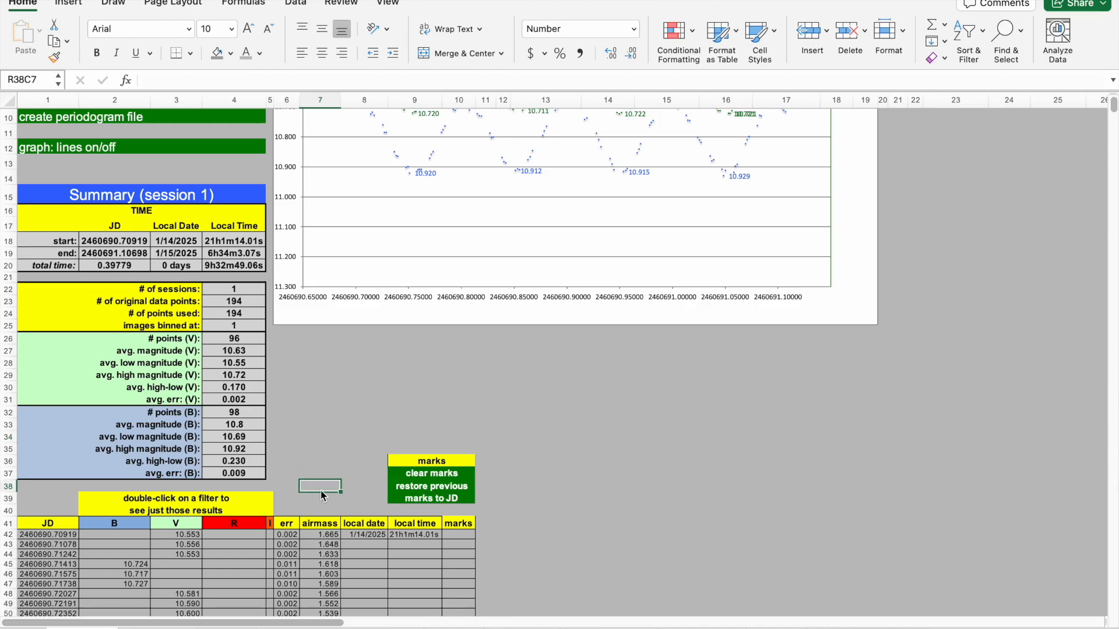
# Filter the results to the B filter only for session 2 and acknowledge the completion message.
pyautogui.doubleClick(120, 525)
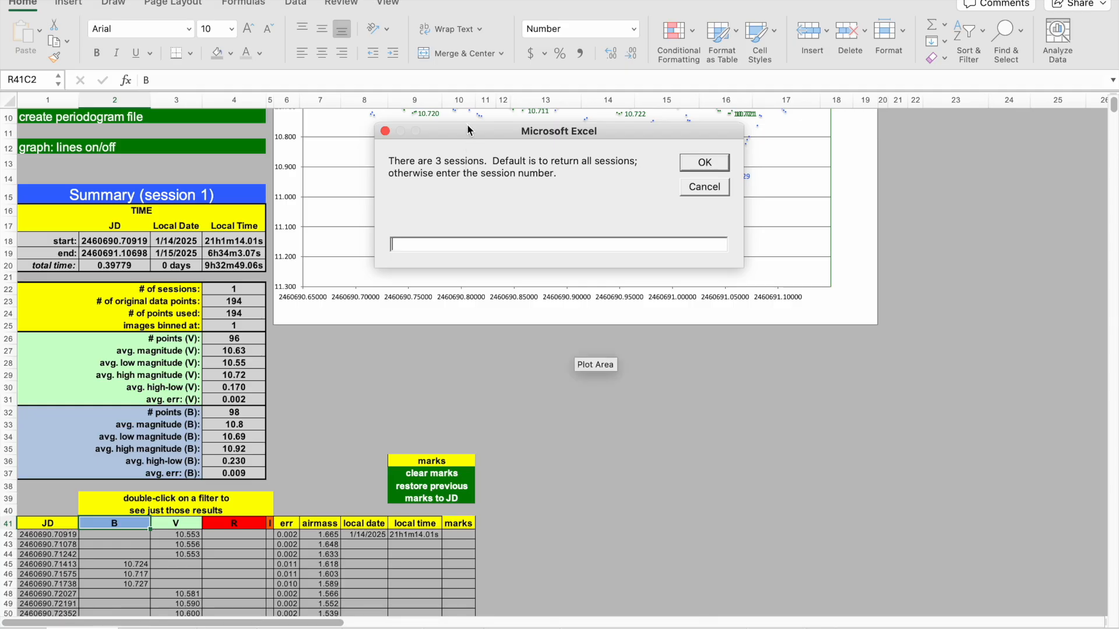
pyautogui.moveTo(467, 127); pyautogui.dragTo(412, 249)
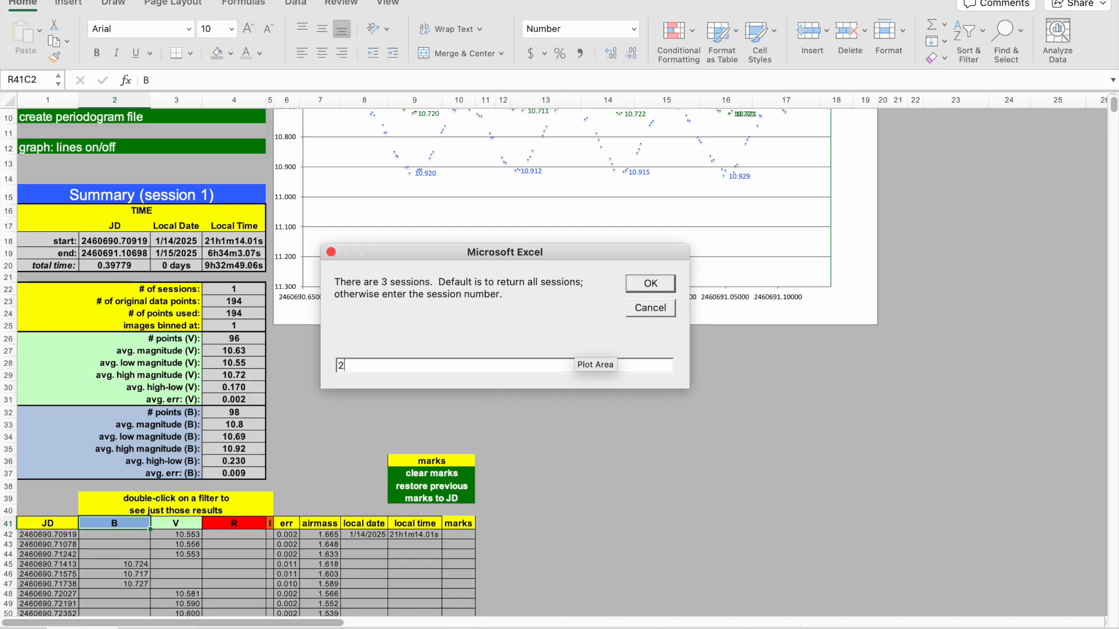
pyautogui.press('Return')
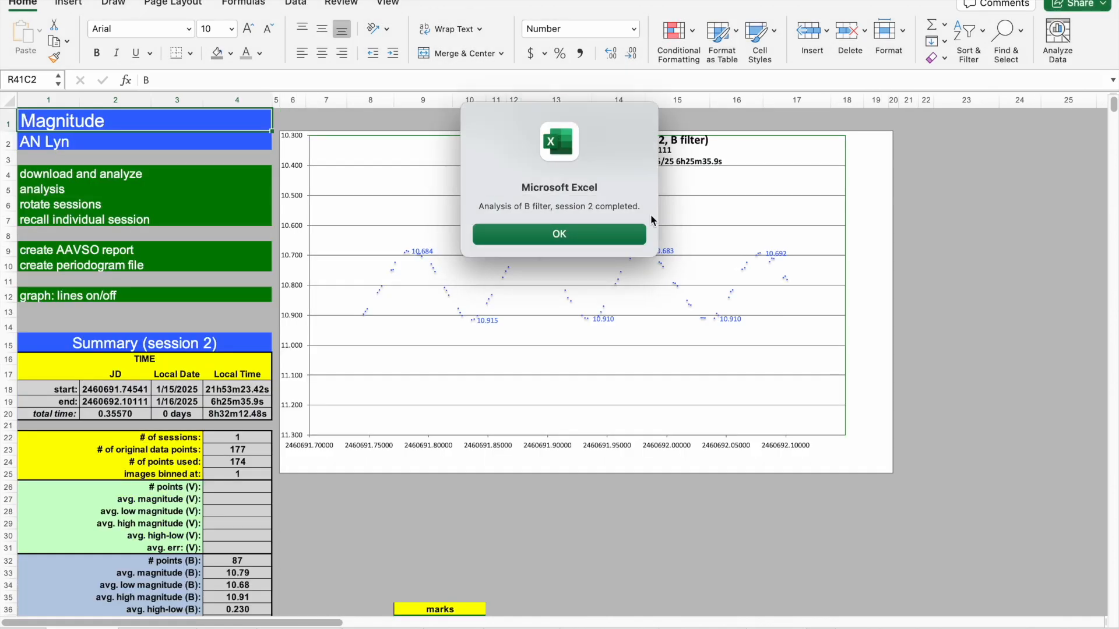
pyautogui.click(605, 236)
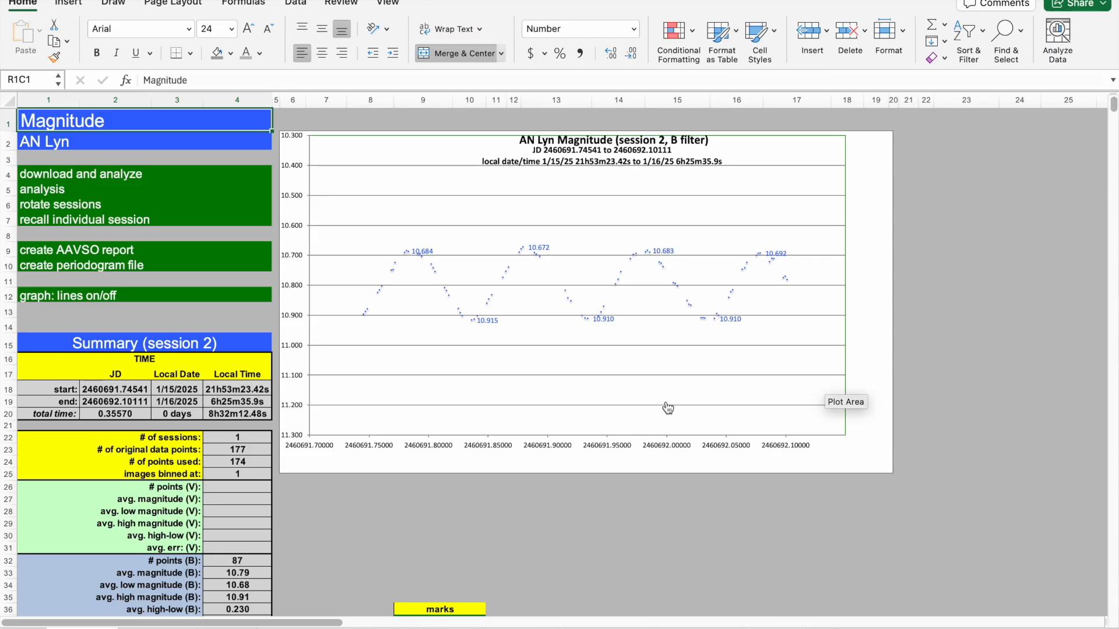
# Examine the session 2 B-filter summary statistics and data below the chart.
pyautogui.click(392, 535)
pyautogui.press('Left')
pyautogui.press('Left')
pyautogui.press('Left')
pyautogui.press('Left')
pyautogui.press('Left')
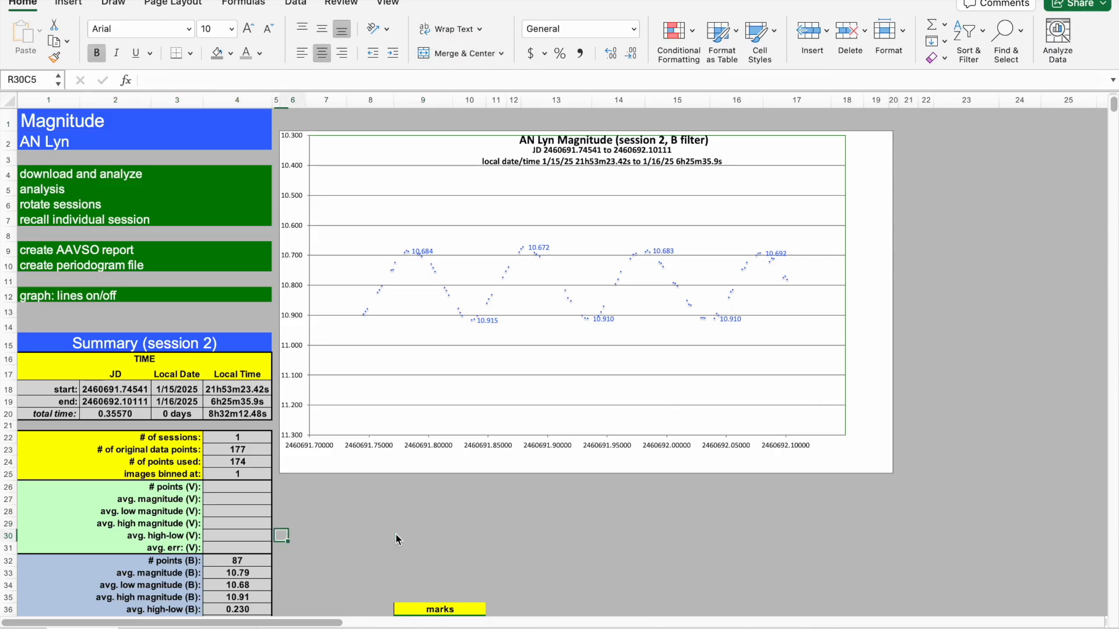
pyautogui.press('Down')
pyautogui.scroll(-5, 396, 534)
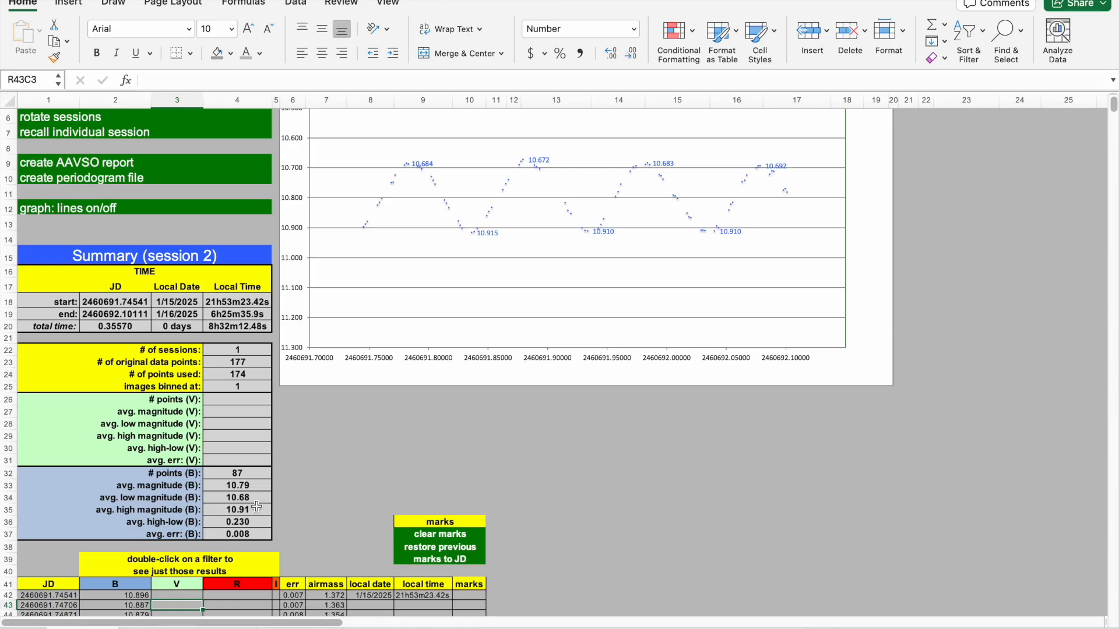
pyautogui.click(328, 462)
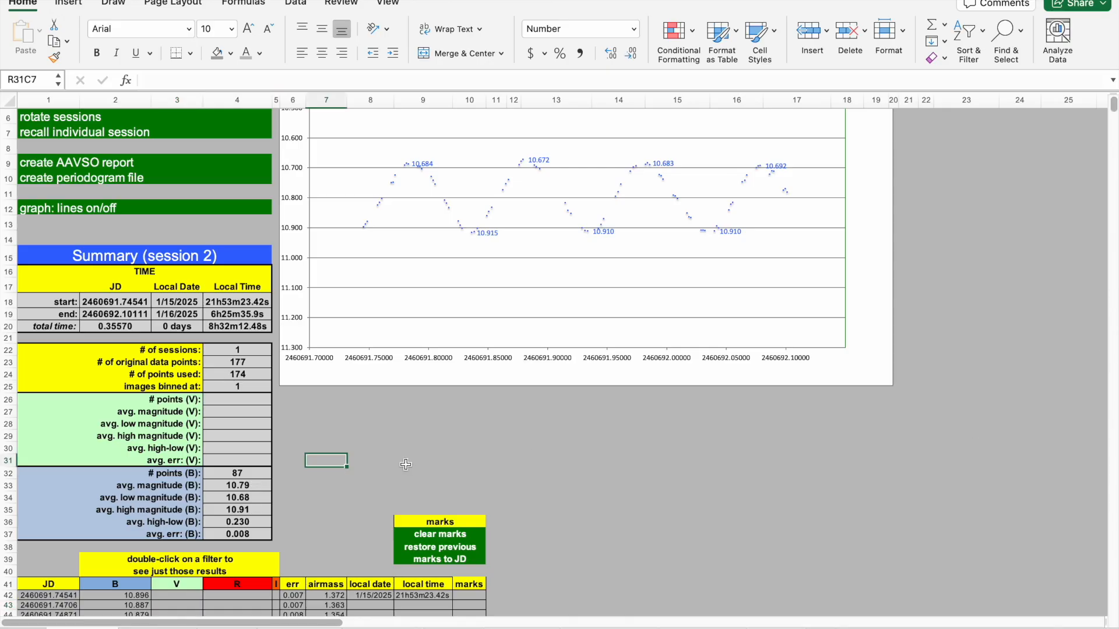
# Examine the session 2 B-filter data rows and their high and low marks, then return to the top of the sheet.
pyautogui.press('Right')
pyautogui.press('Down')
pyautogui.press('Down')
pyautogui.press('Down')
pyautogui.press('Down')
pyautogui.press('Down')
pyautogui.press('Down')
pyautogui.press('Down')
pyautogui.press('Down')
pyautogui.press('Down')
pyautogui.press('Down')
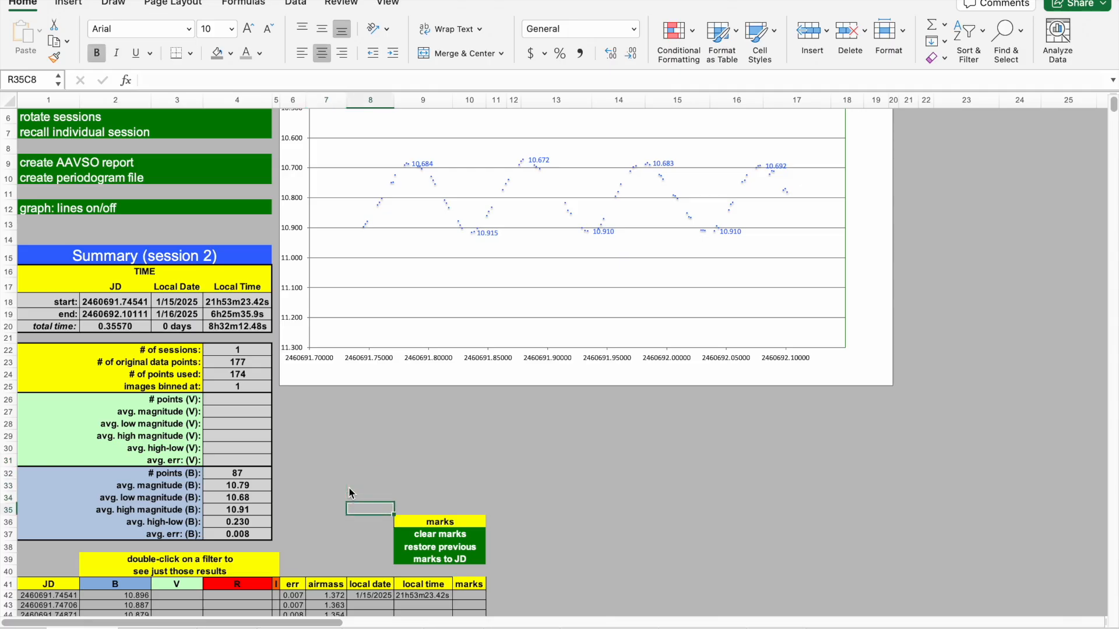
pyautogui.press('Down')
pyautogui.press('Down')
pyautogui.press('Down')
pyautogui.press('Down')
pyautogui.press('Down')
pyautogui.press('Down')
pyautogui.press('Down')
pyautogui.press('Down')
pyautogui.press('Down')
pyautogui.press('Down')
pyautogui.press('Down')
pyautogui.press('Down')
pyautogui.press('Down')
pyautogui.press('Down')
pyautogui.press('Down')
pyautogui.press('Down')
pyautogui.press('Down')
pyautogui.press('Down')
pyautogui.press('Down')
pyautogui.press('Down')
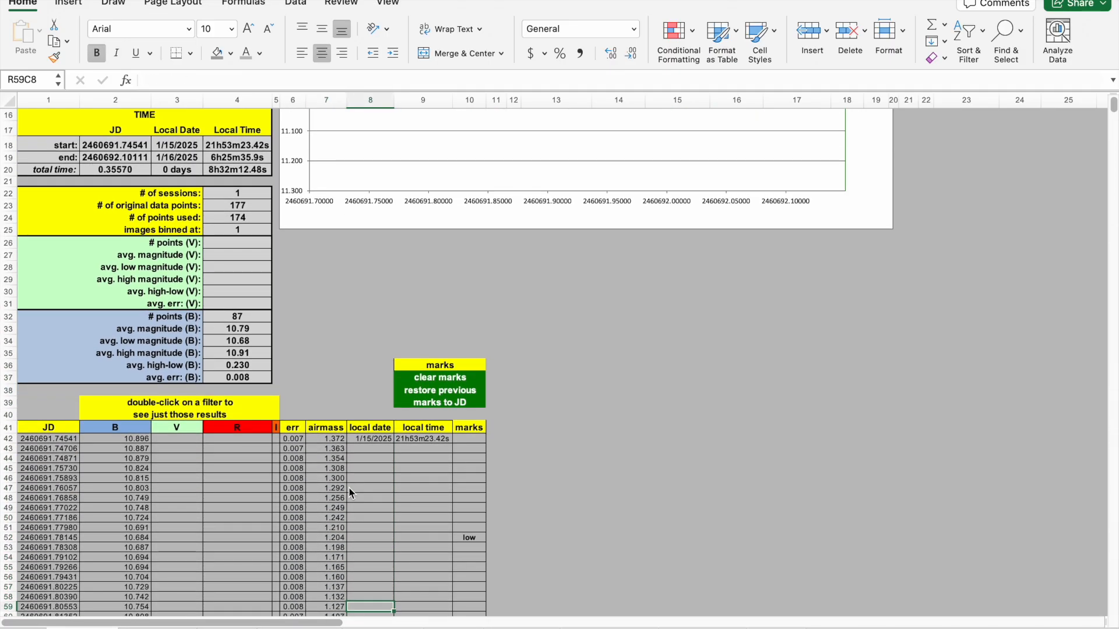
pyautogui.press('Down')
pyautogui.press('Down')
pyautogui.press('Down')
pyautogui.press('Down')
pyautogui.press('Down')
pyautogui.press('Down')
pyautogui.press('Down')
pyautogui.press('Down')
pyautogui.press('Down')
pyautogui.press('Down')
pyautogui.press('Down')
pyautogui.press('Down')
pyautogui.press('Down')
pyautogui.press('Down')
pyautogui.press('Down')
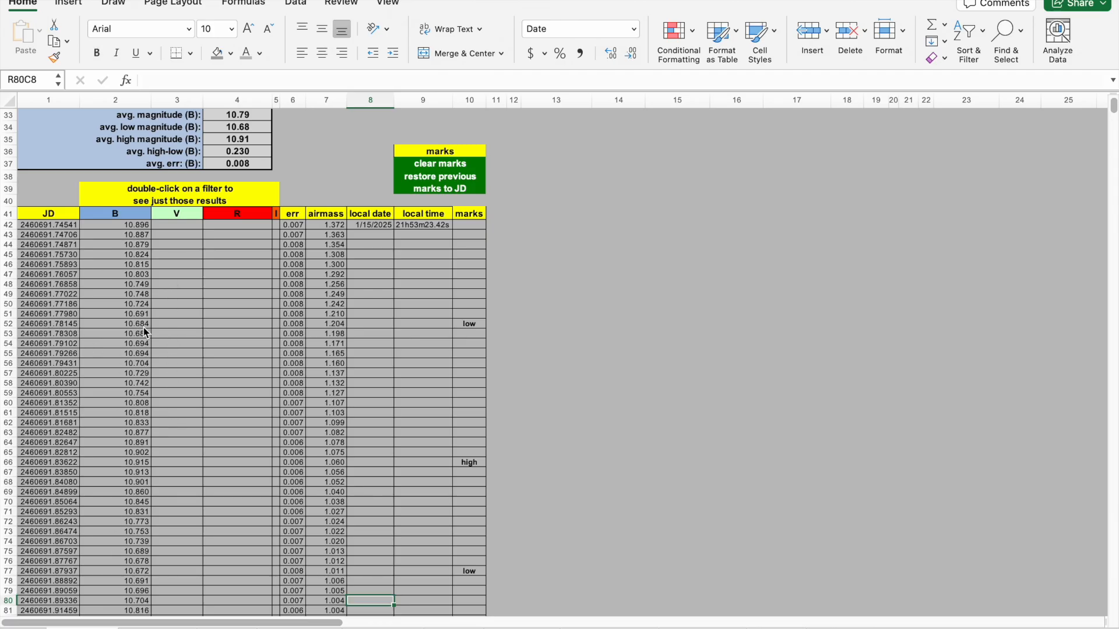
pyautogui.click(802, 354)
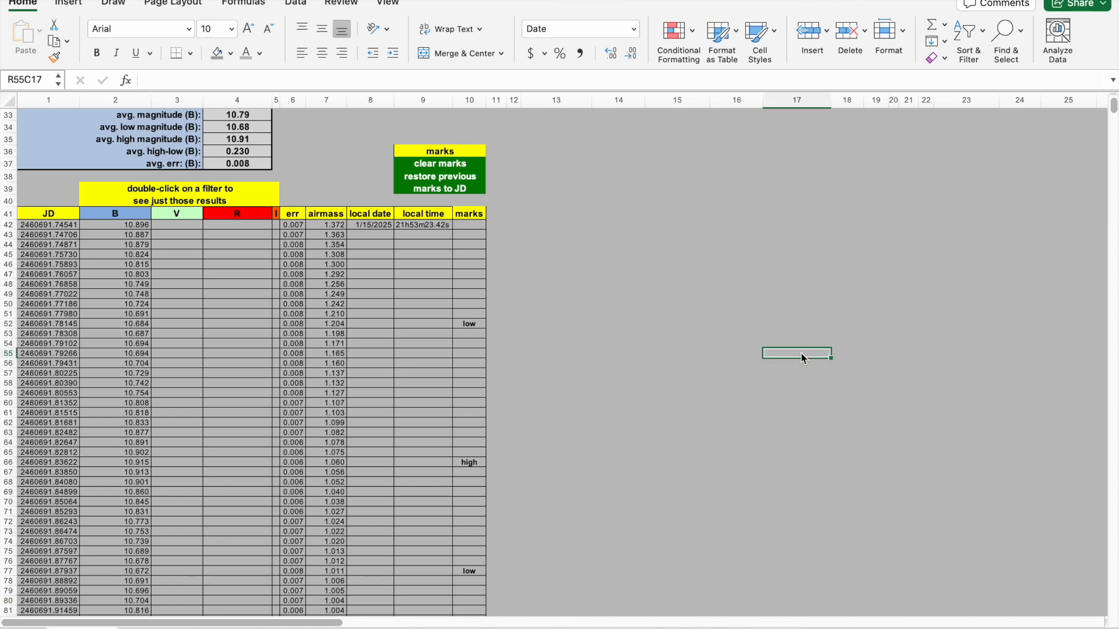
pyautogui.scroll(10, 1114, 105)
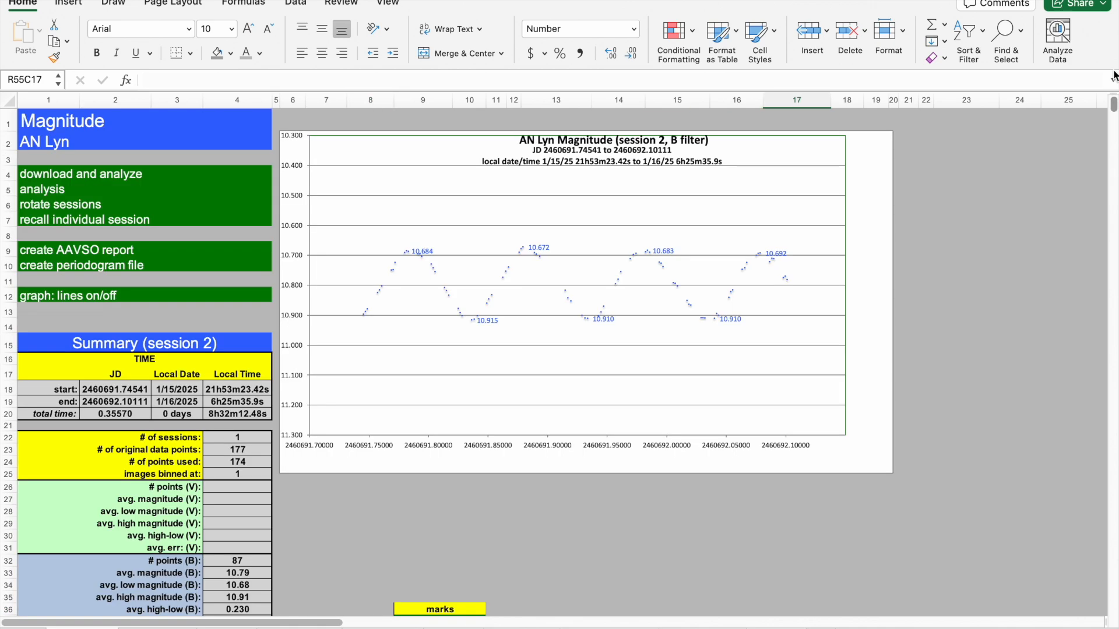
# Switch the session 2 chart's connecting lines on and back off with the graph lines control.
pyautogui.click(607, 537)
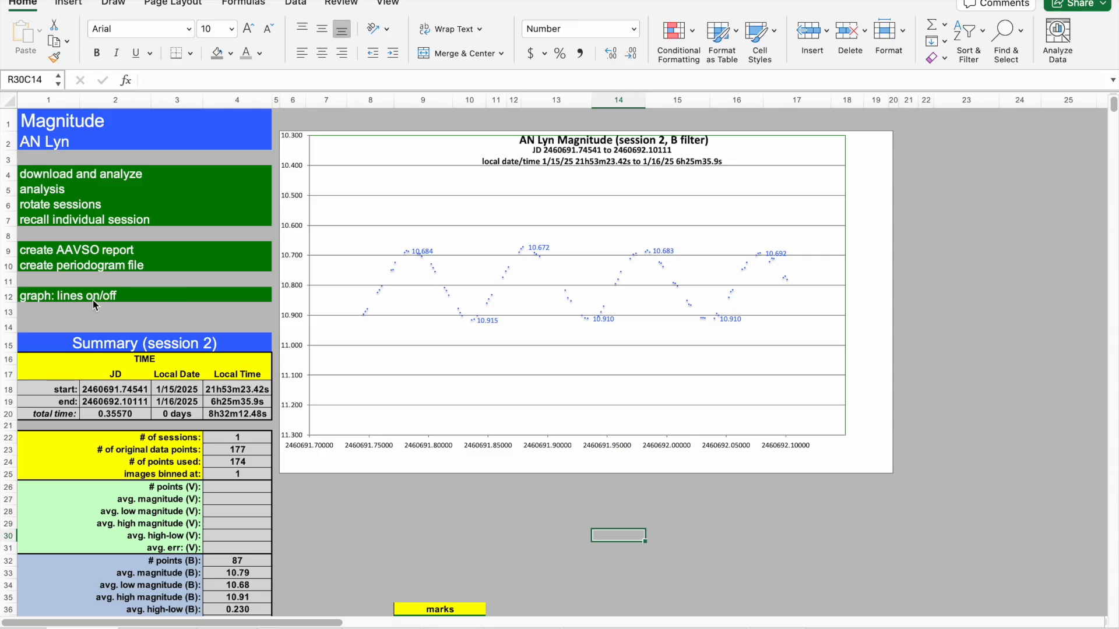
pyautogui.click(51, 300)
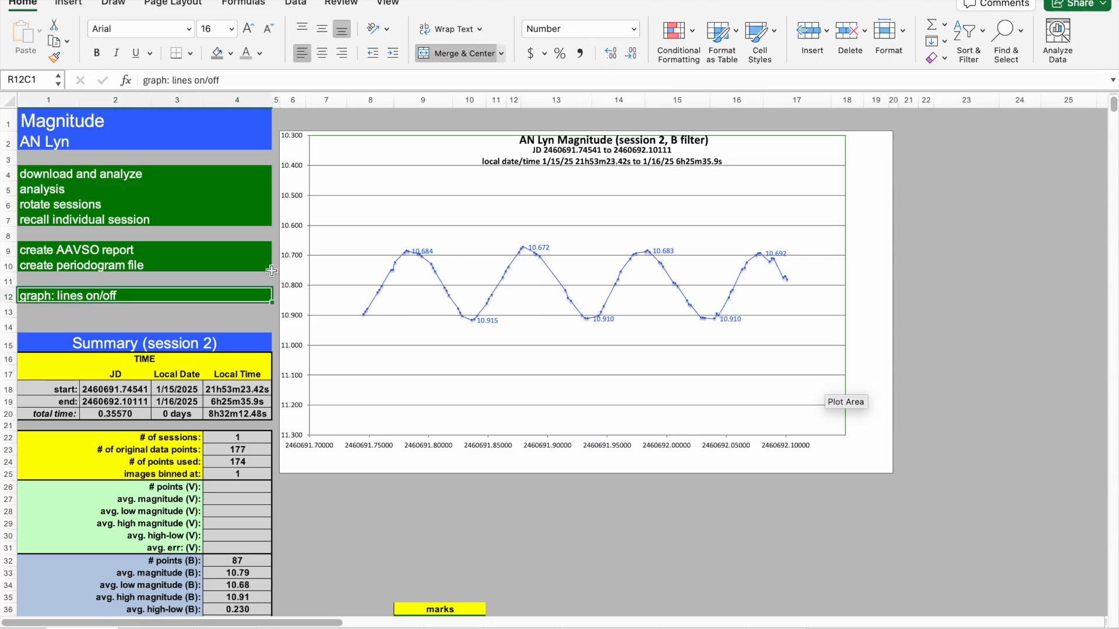
pyautogui.click(44, 298)
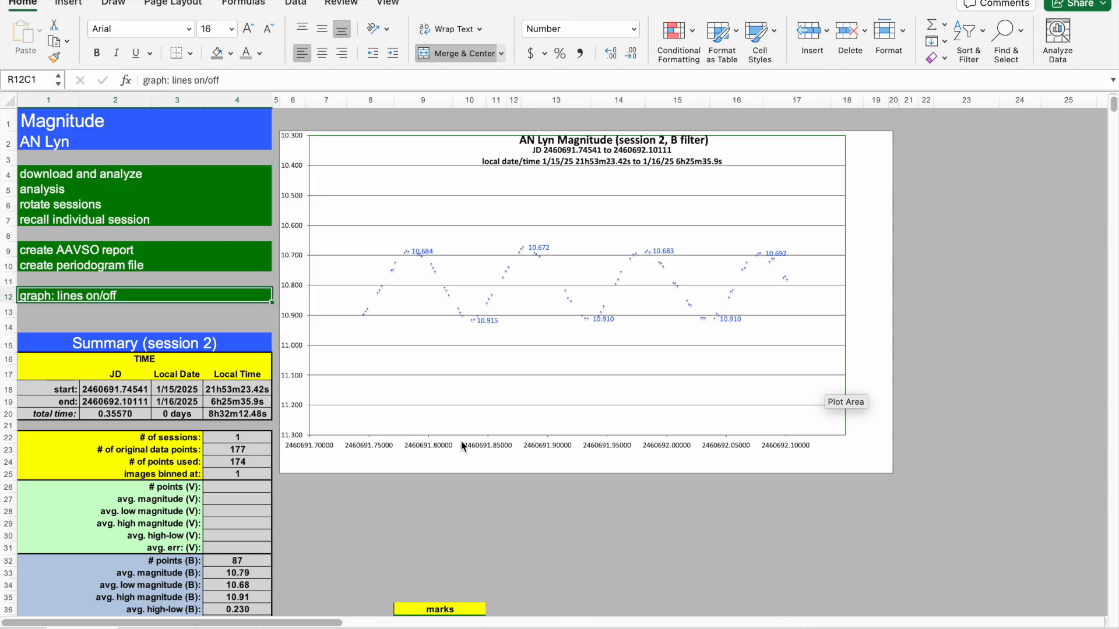
pyautogui.click(470, 514)
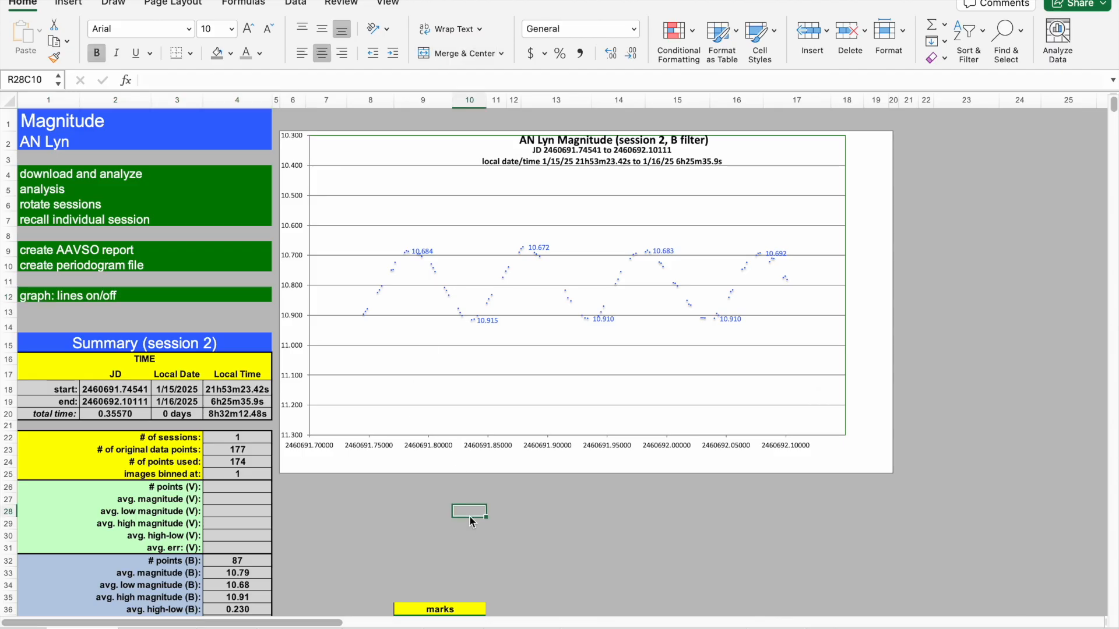
pyautogui.click(414, 517)
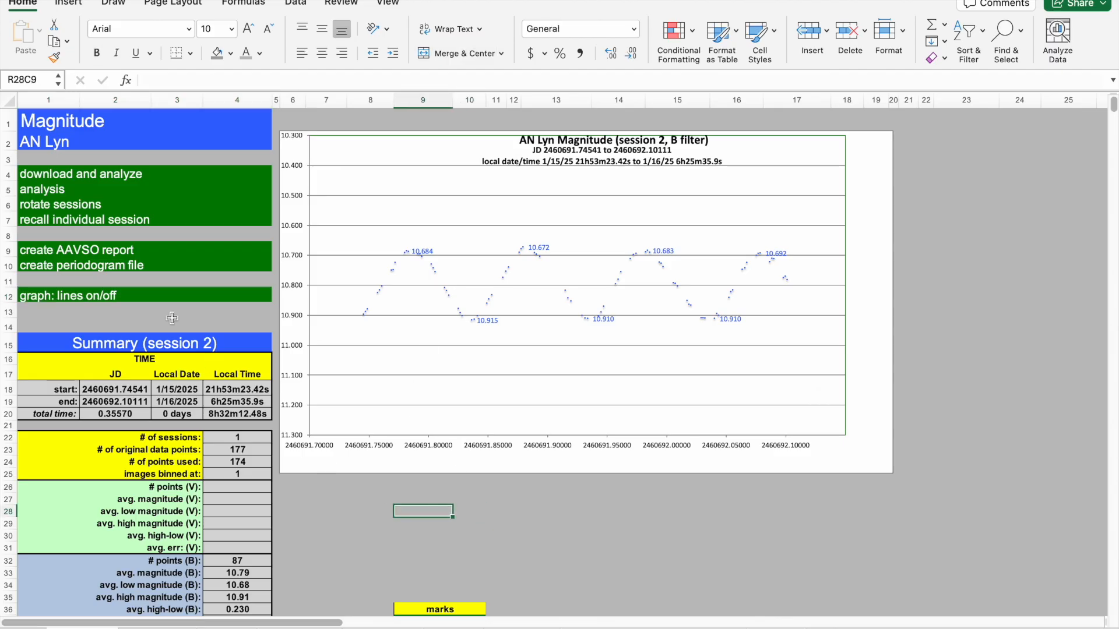
# Run the analysis to recall and chart all sessions again, acknowledging the completion message.
pyautogui.click(32, 194)
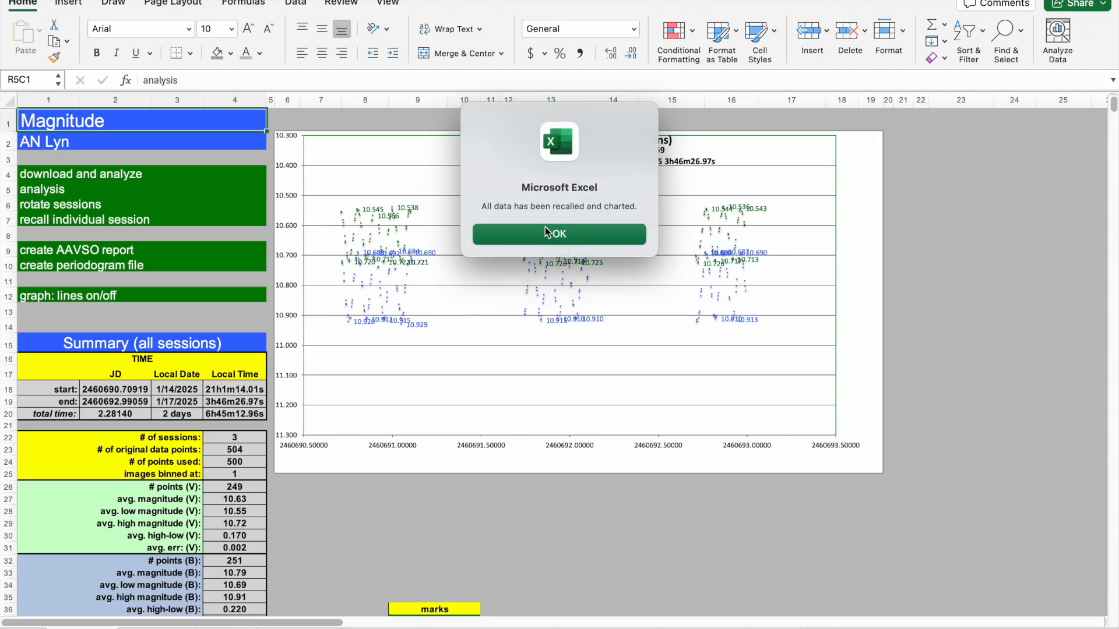
pyautogui.click(547, 233)
pyautogui.click(570, 502)
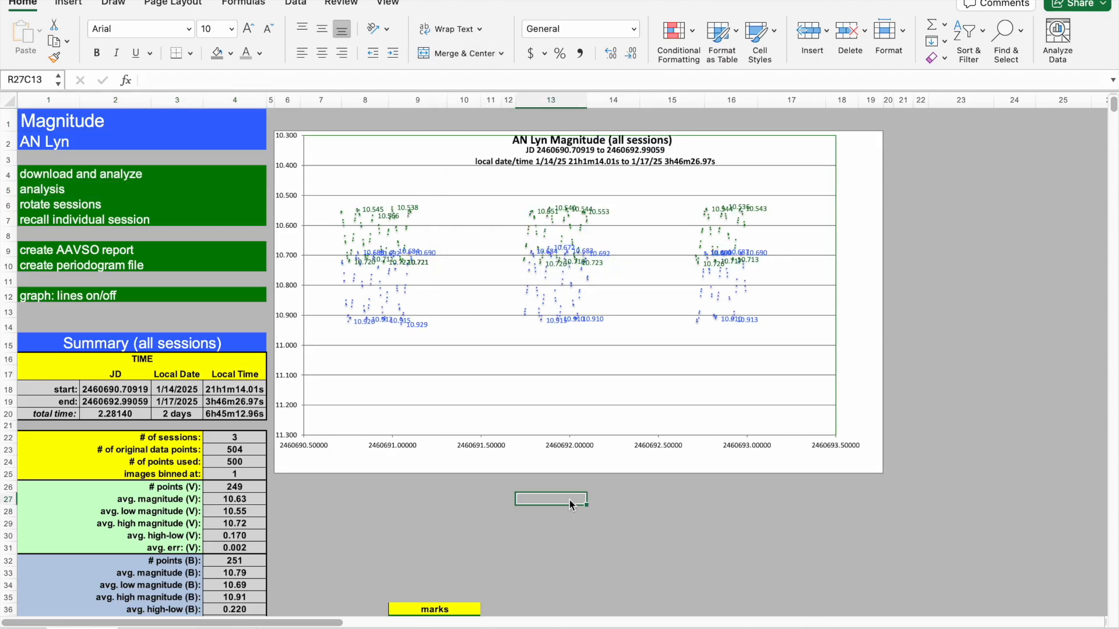
# Switch the all-sessions chart's connecting lines on and back off with the graph lines control.
pyautogui.click(40, 301)
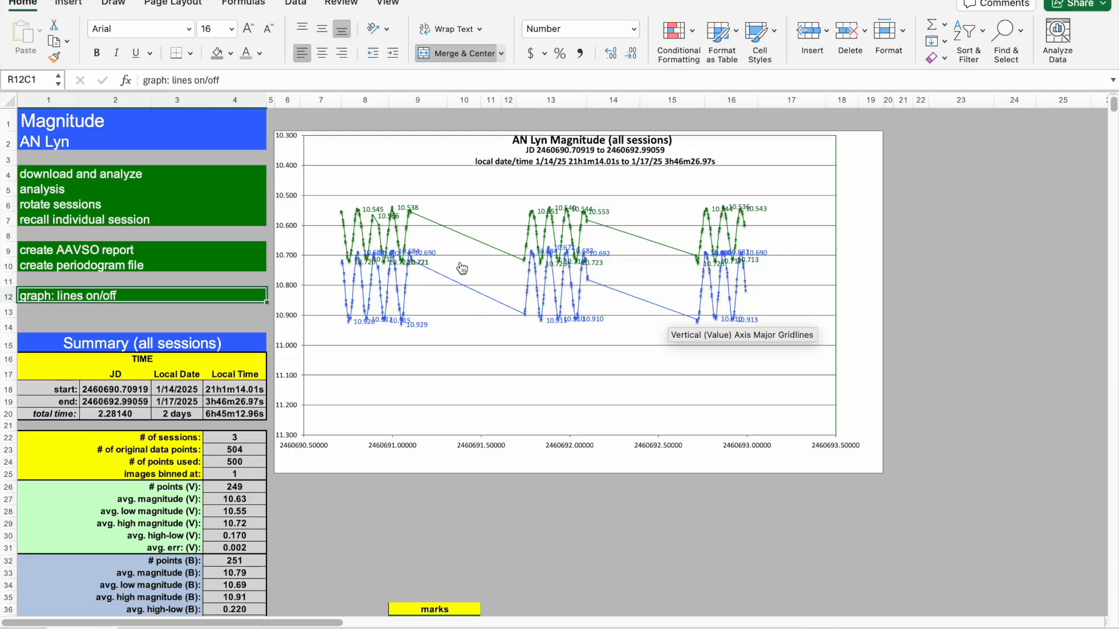
pyautogui.click(72, 326)
pyautogui.click(36, 298)
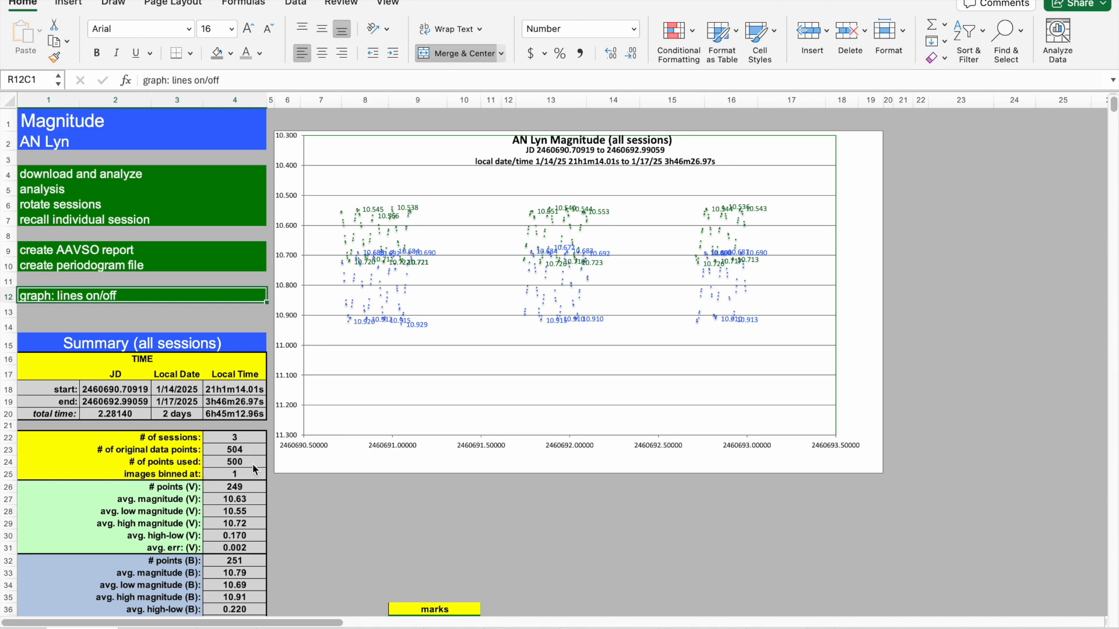
pyautogui.click(489, 522)
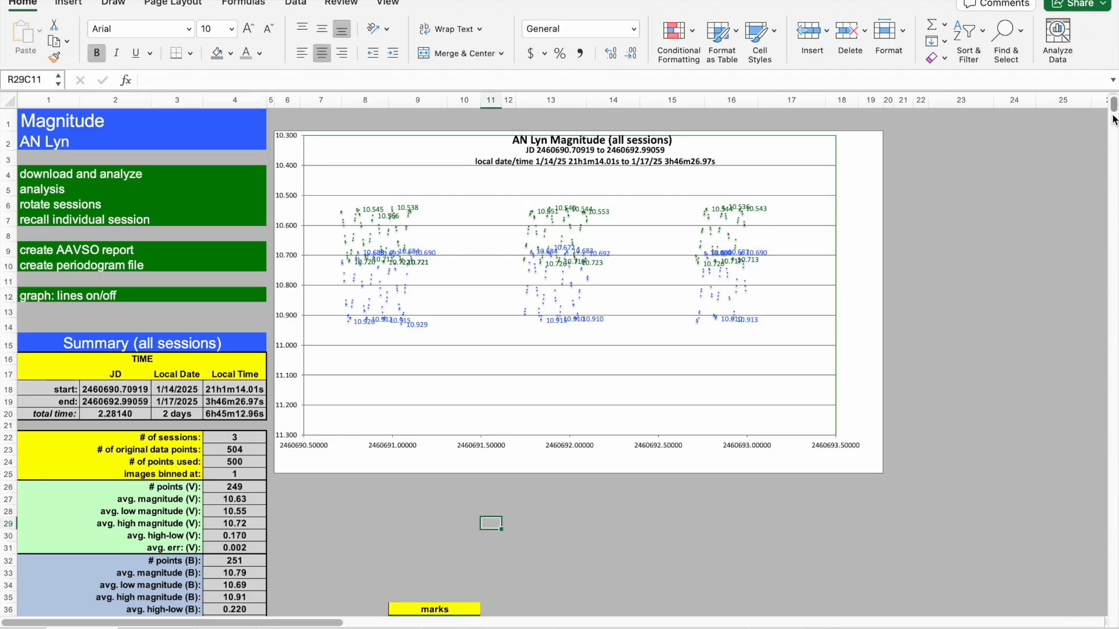
# Examine the all-sessions data rows and their session boundaries, then return to the top of the Magnitude sheet.
pyautogui.scroll(-5, 1114, 109)
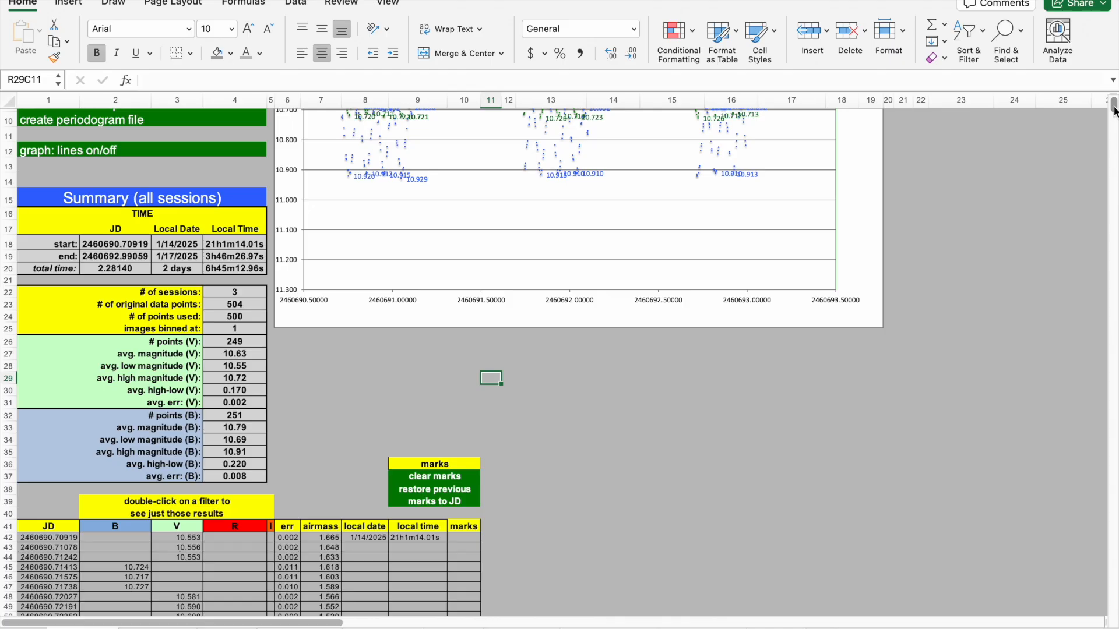
pyautogui.scroll(-10, 1114, 110)
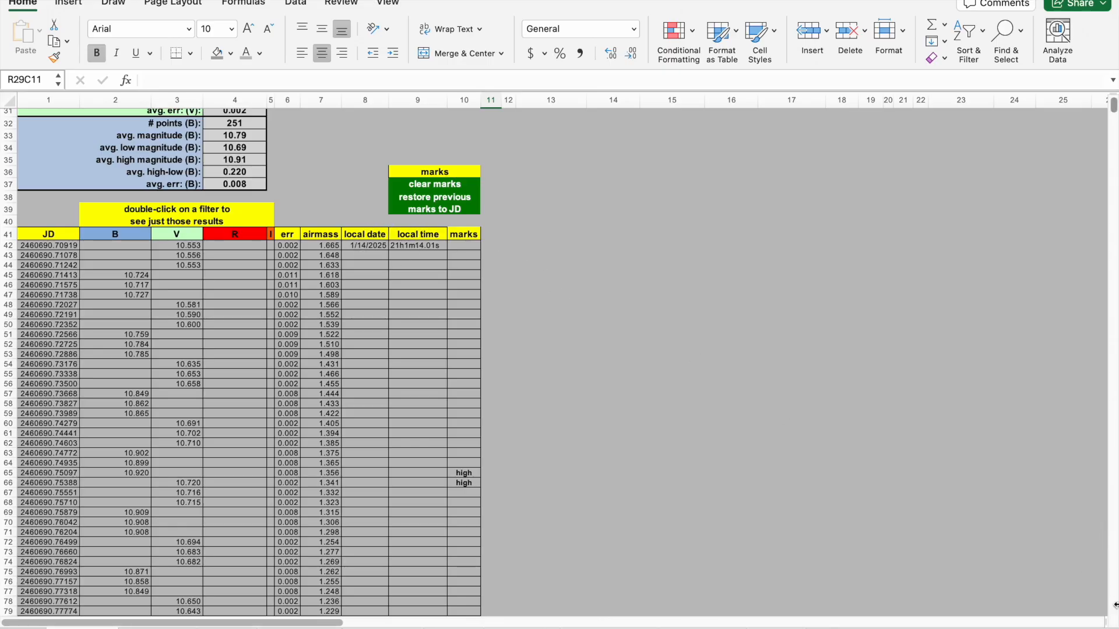
pyautogui.click(1113, 569)
pyautogui.click(1114, 569)
pyautogui.click(1114, 568)
pyautogui.click(1114, 570)
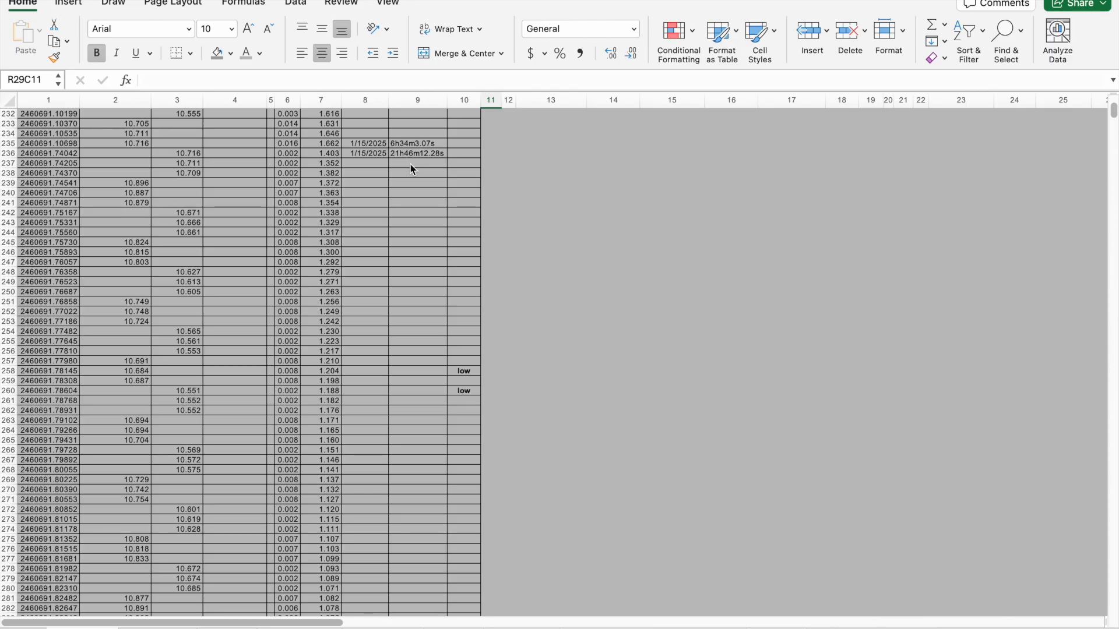
pyautogui.click(638, 243)
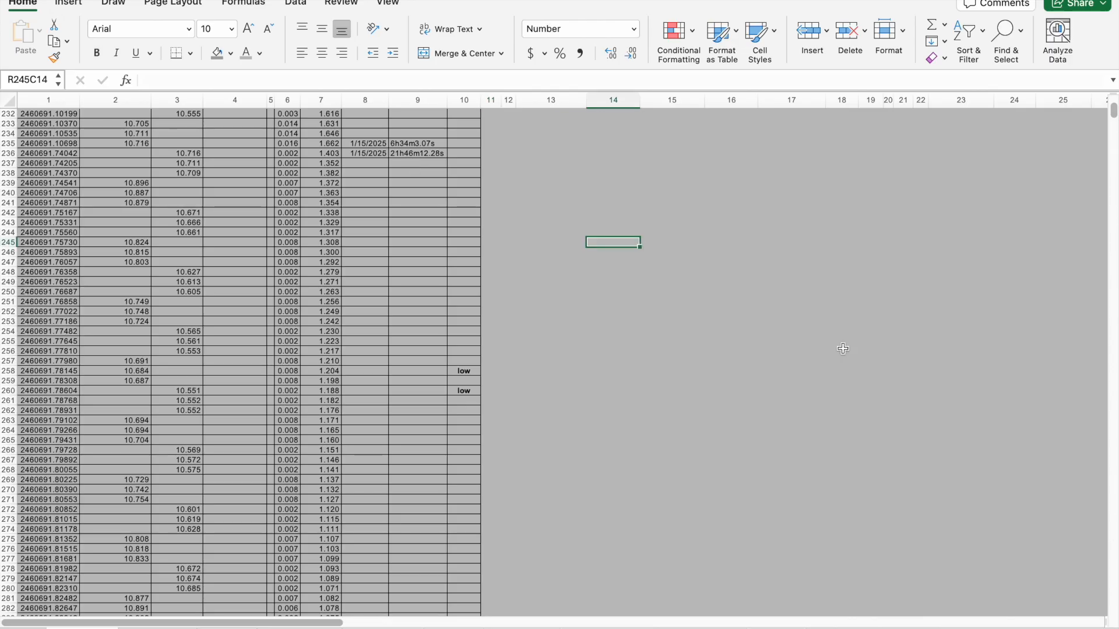
pyautogui.click(1115, 548)
pyautogui.click(1115, 548)
pyautogui.click(1115, 548)
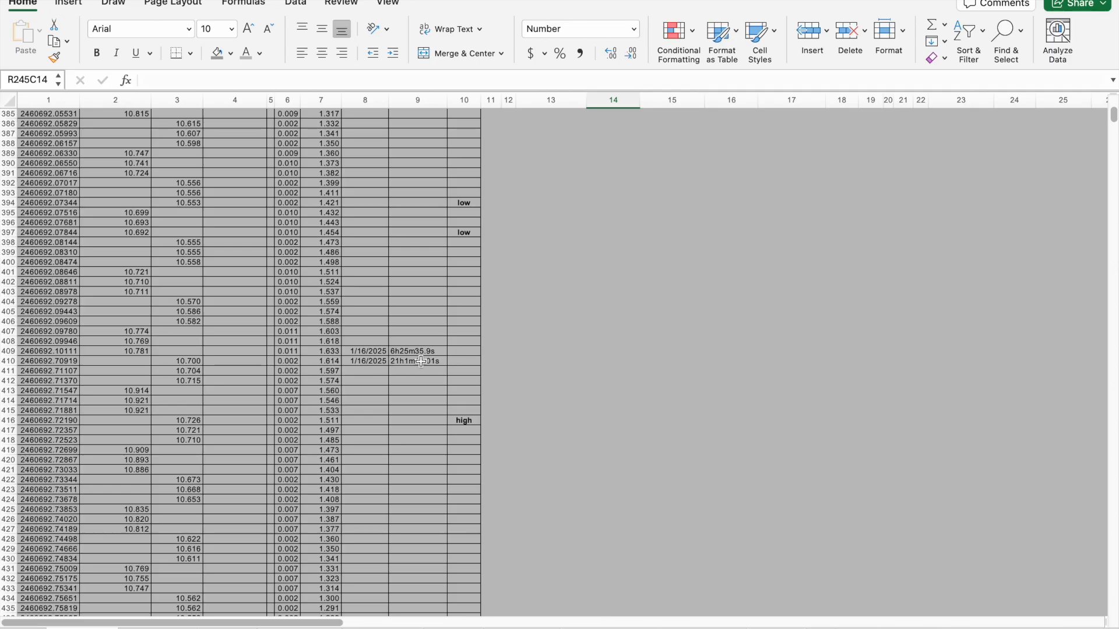
pyautogui.click(644, 362)
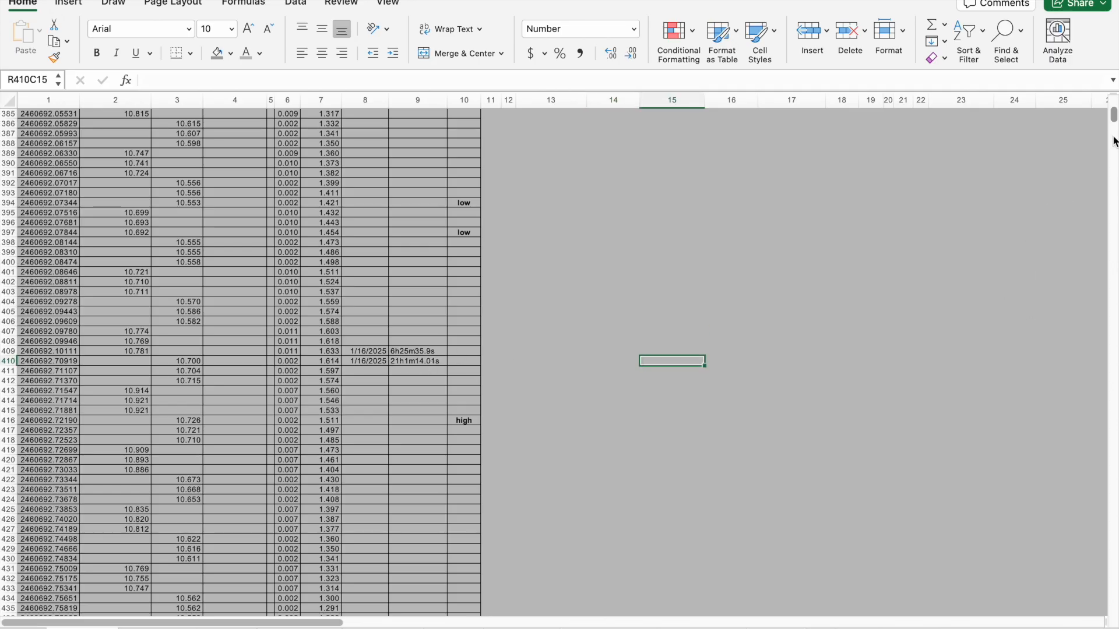
pyautogui.moveTo(1113, 117); pyautogui.dragTo(1113, 104)
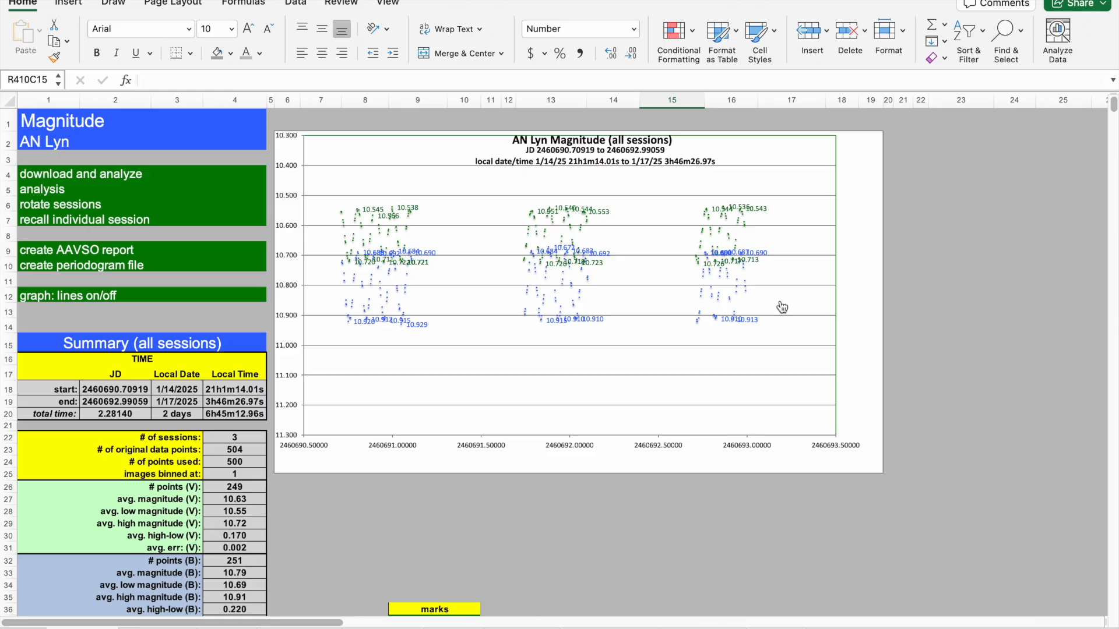
# Open the Temperature sheet to review its all-sessions summary and chart.
pyautogui.click(439, 526)
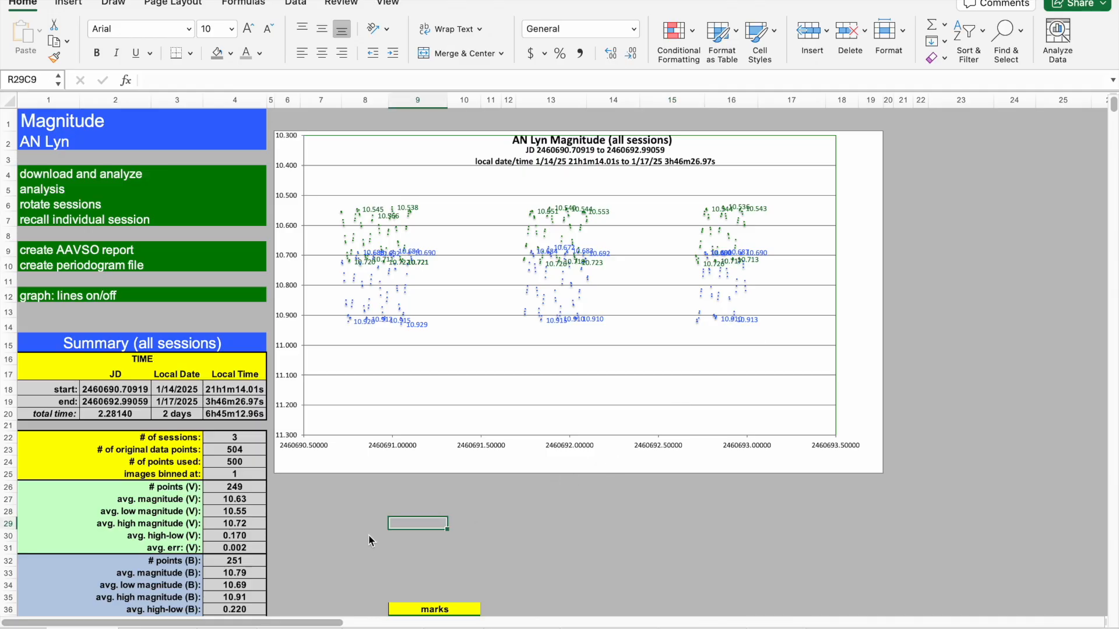
pyautogui.click(157, 628)
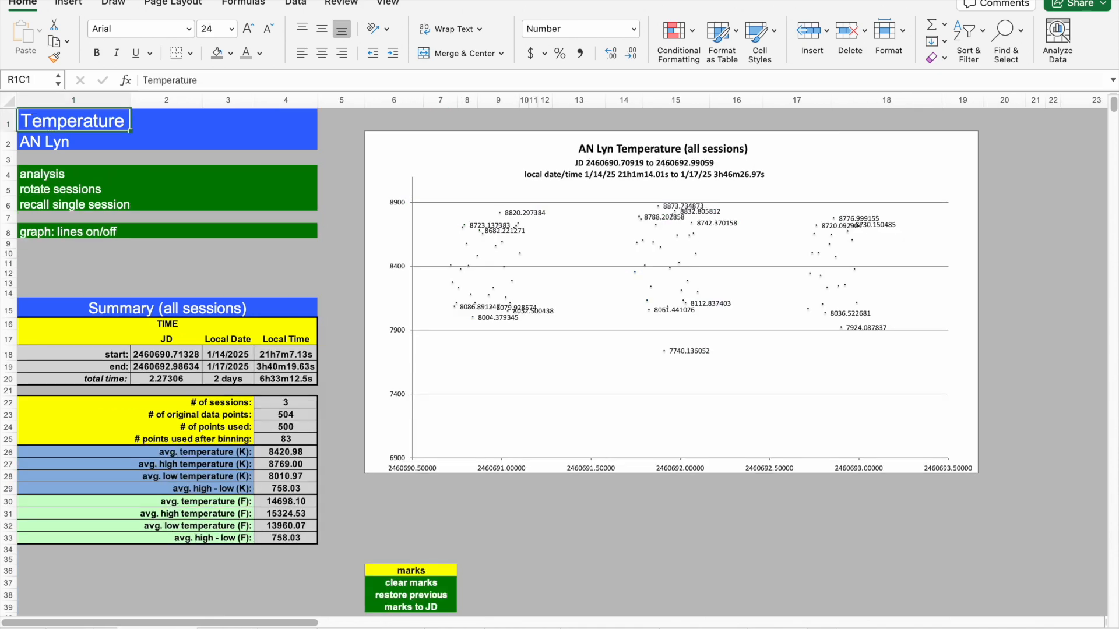
pyautogui.click(657, 550)
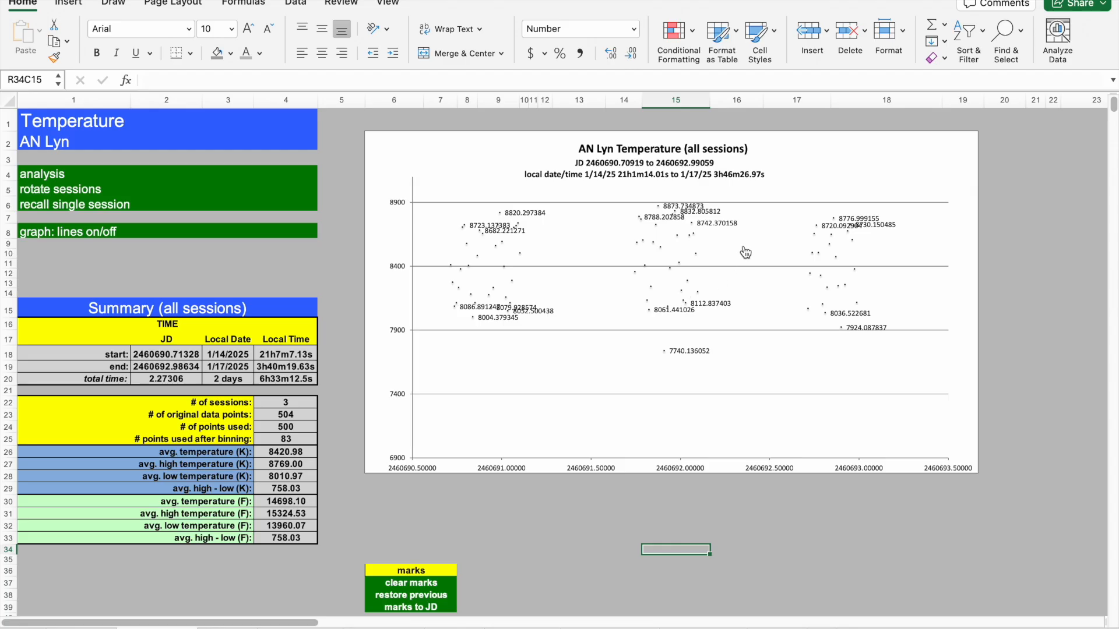
pyautogui.click(588, 528)
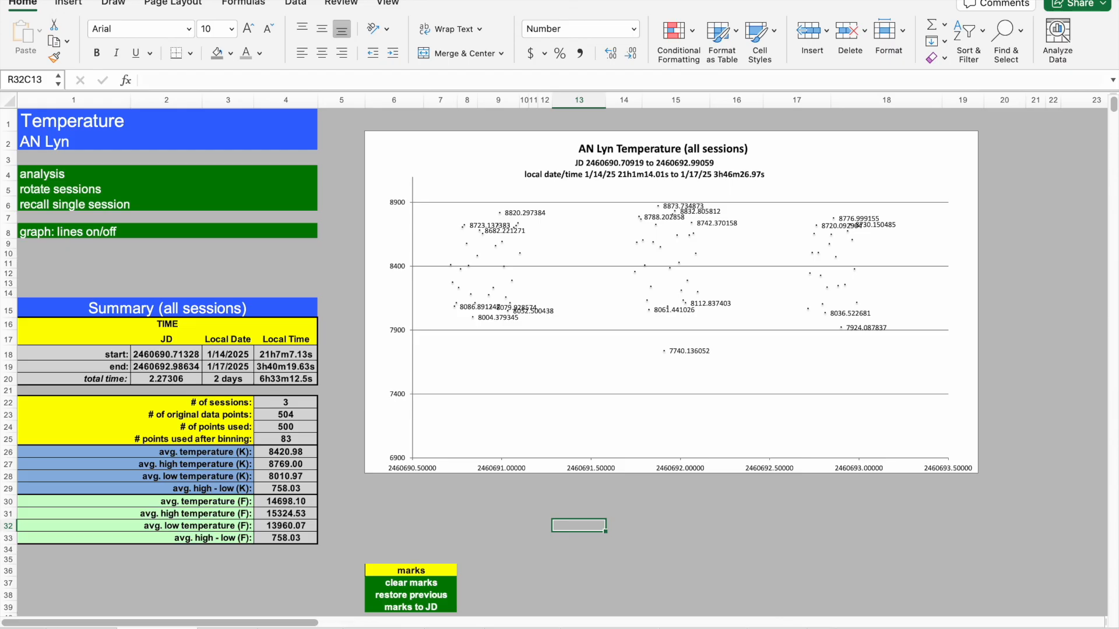
# Open the raw measurement data sheet and examine its rows for all three sessions, then return to the top.
pyautogui.click(81, 628)
pyautogui.click(379, 334)
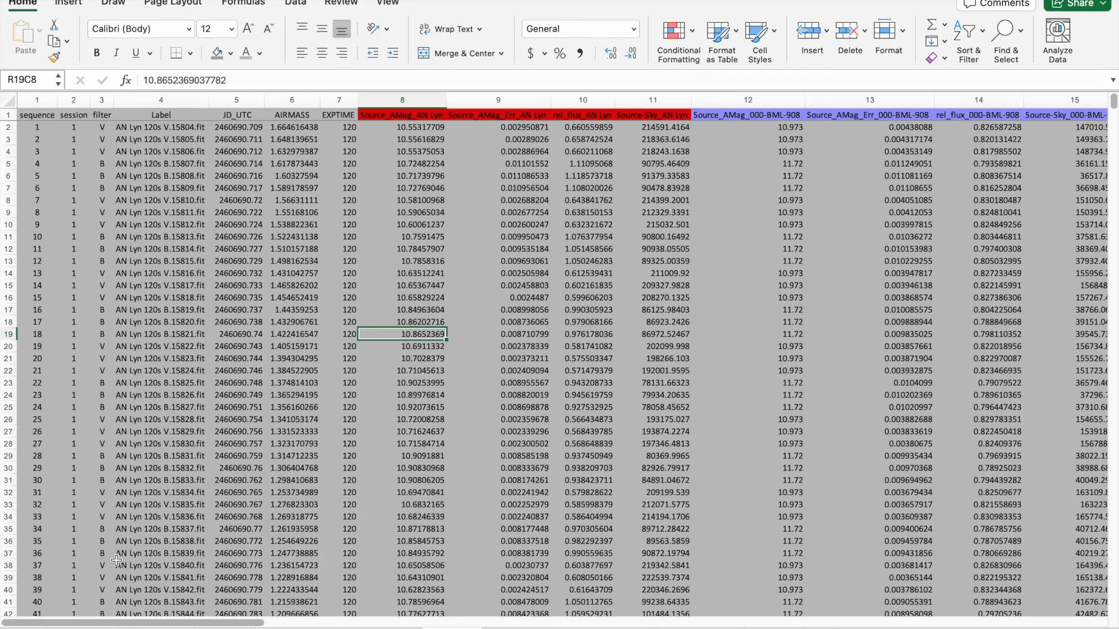
pyautogui.click(1113, 562)
pyautogui.click(1112, 562)
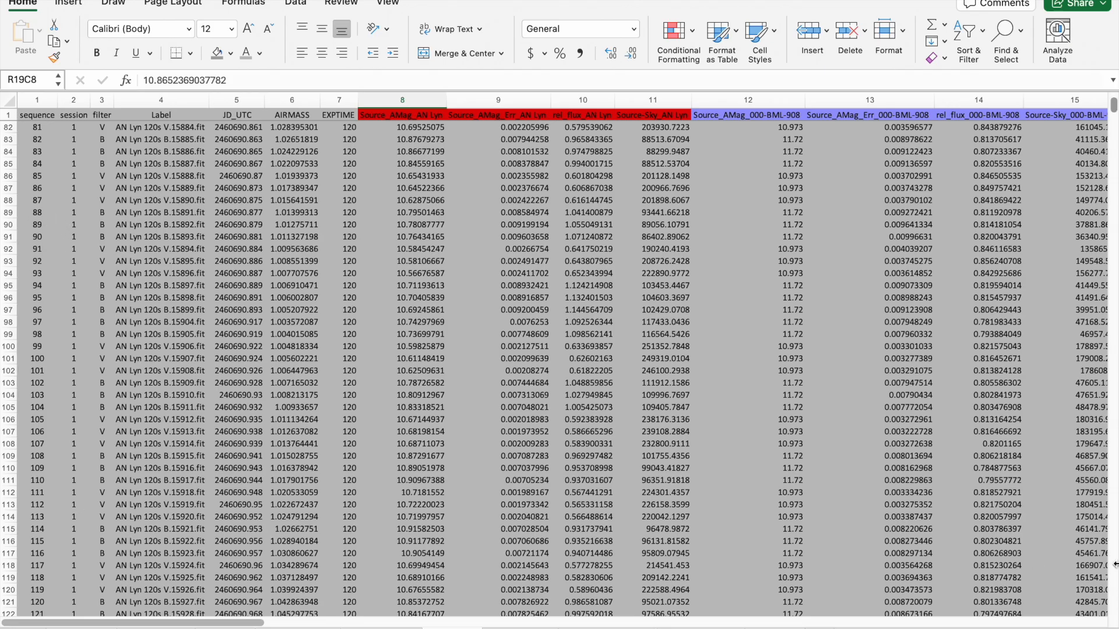
pyautogui.click(1113, 563)
pyautogui.click(1113, 562)
pyautogui.click(1111, 563)
pyautogui.click(1111, 563)
pyautogui.click(1111, 563)
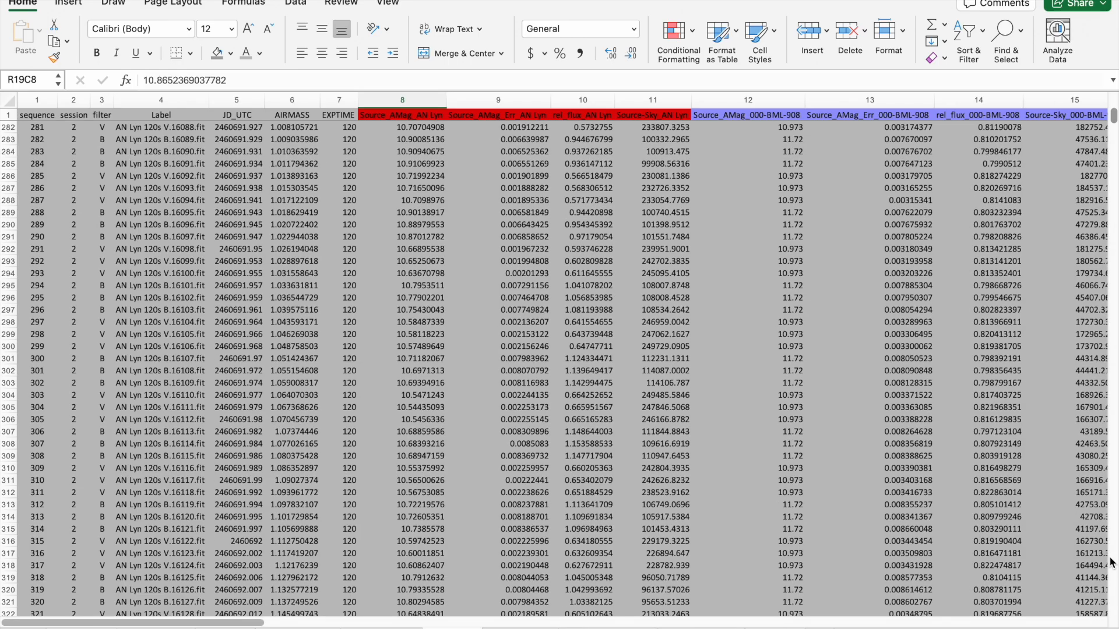
pyautogui.click(1111, 563)
pyautogui.click(1111, 563)
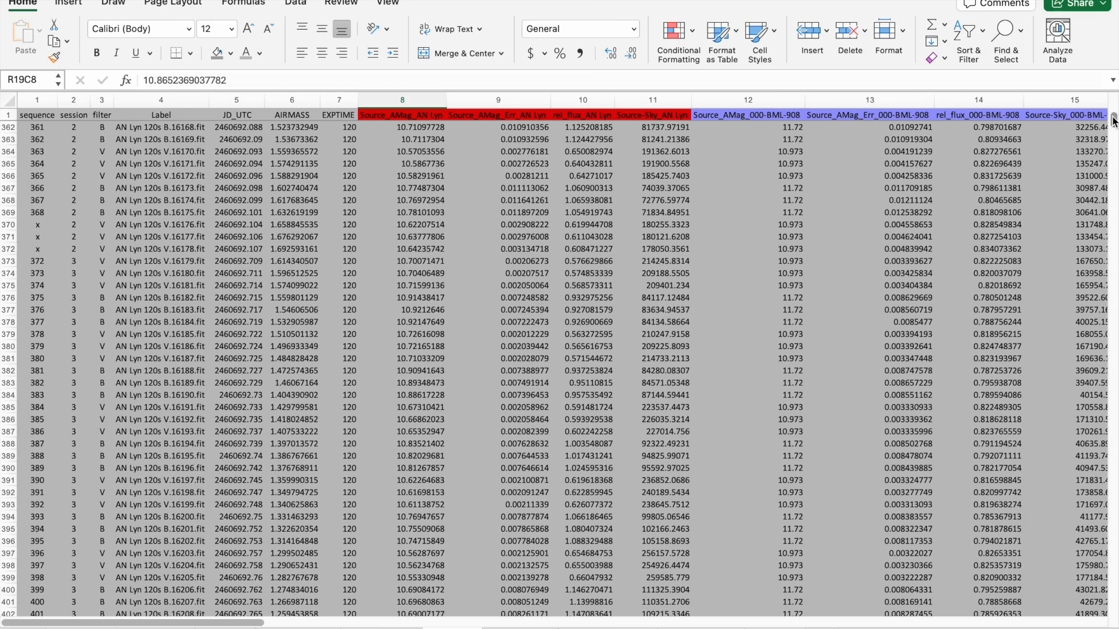
pyautogui.moveTo(1114, 119); pyautogui.dragTo(1114, 100)
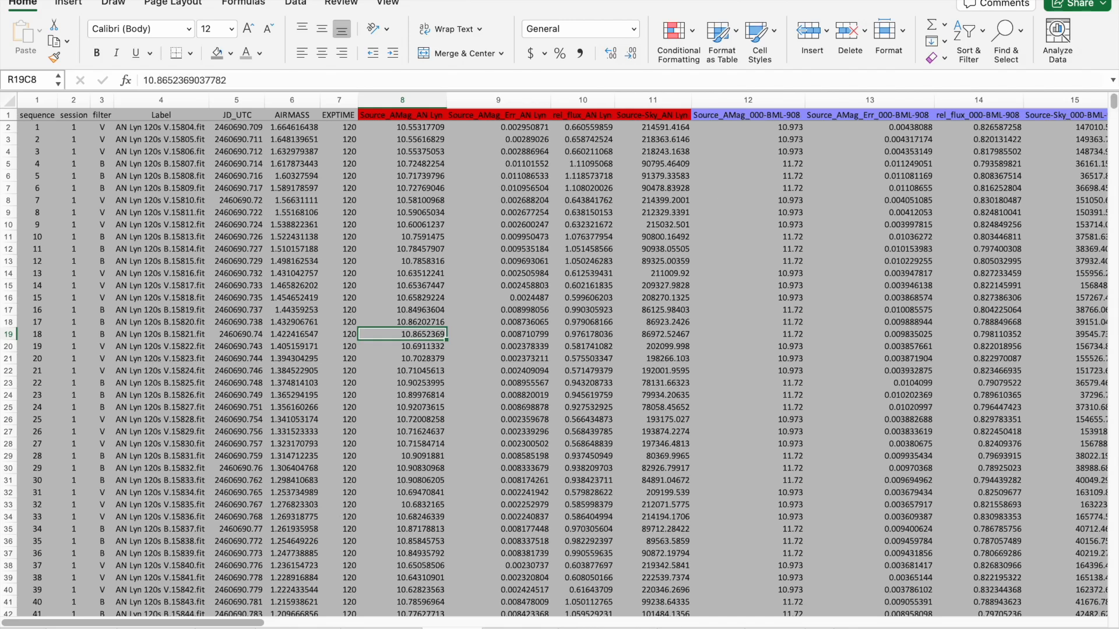
# Return to the Temperature sheet via the Magnitude sheet and examine the Kelvin and (B-V) data table below the summary.
pyautogui.click(83, 628)
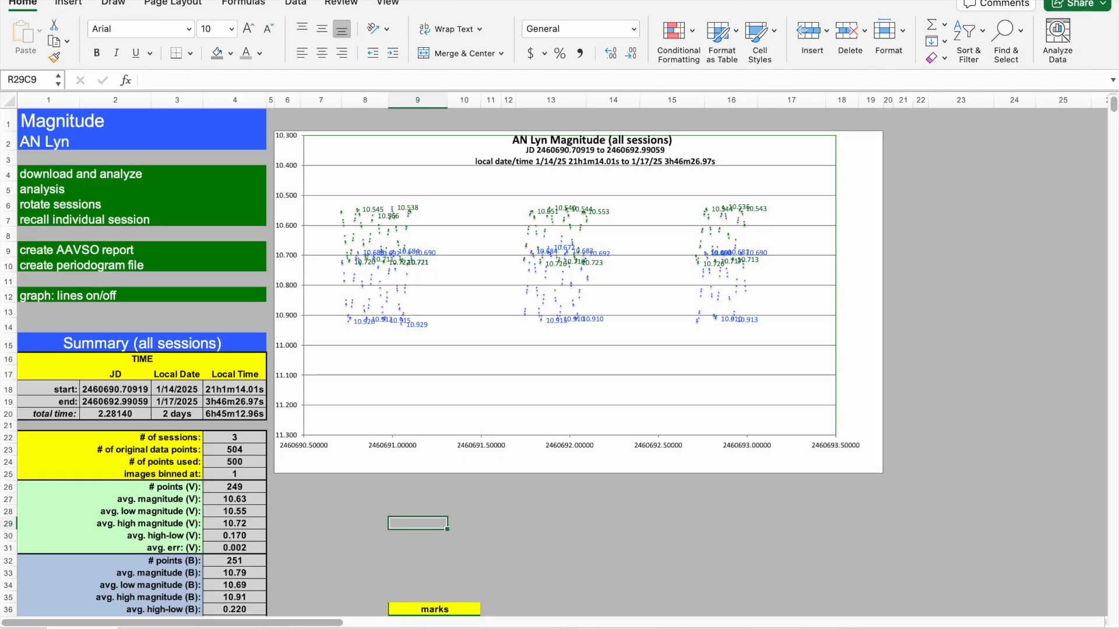
pyautogui.click(158, 628)
pyautogui.click(676, 517)
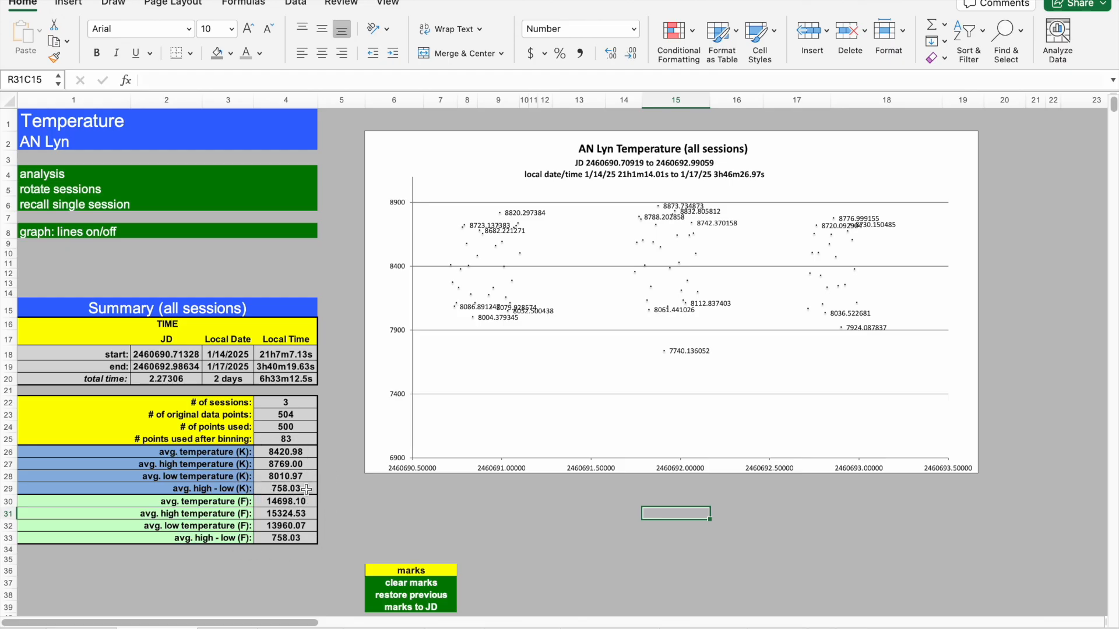
pyautogui.click(348, 503)
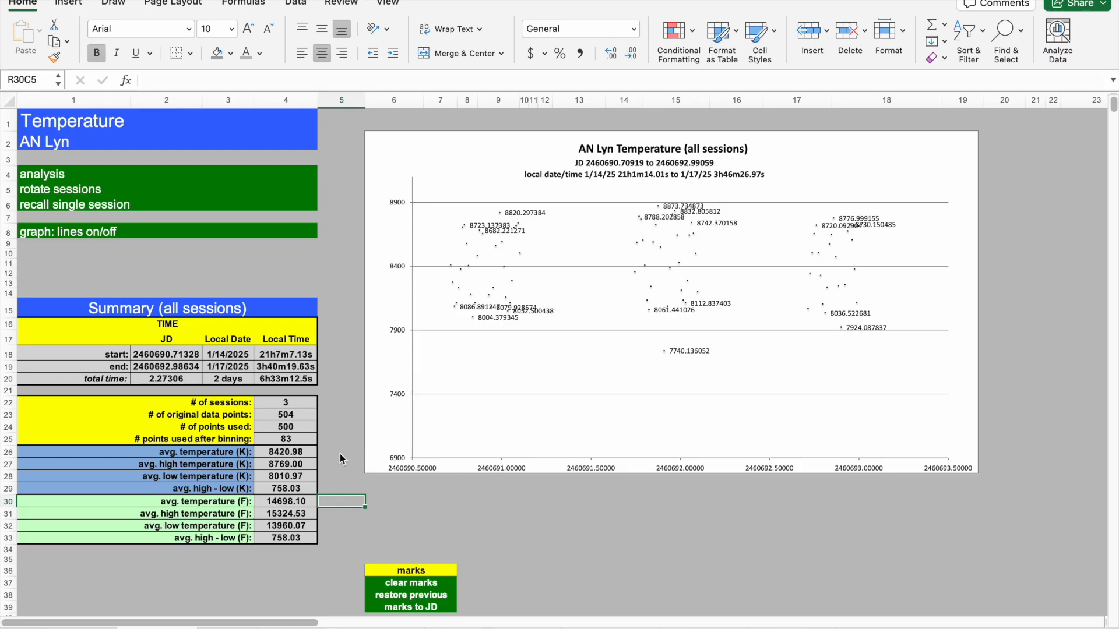
pyautogui.click(293, 580)
pyautogui.press('Down')
pyautogui.press('Down')
pyautogui.press('Down')
pyautogui.press('Down')
pyautogui.press('Down')
pyautogui.press('Down')
pyautogui.press('Down')
pyautogui.press('Down')
pyautogui.press('Down')
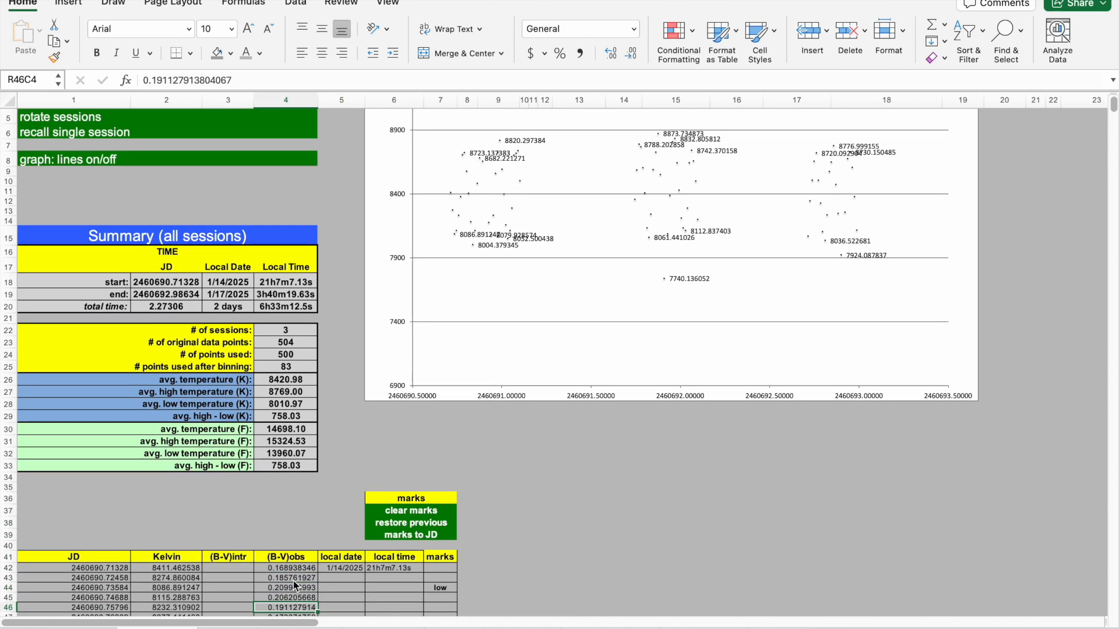
# Scroll down through the Kelvin and (B-V) rows with their high and low marks, then return to the top of the Temperature sheet.
pyautogui.press('Down')
pyautogui.press('Down')
pyautogui.press('Down')
pyautogui.press('Down')
pyautogui.press('Down')
pyautogui.press('Down')
pyautogui.press('Down')
pyautogui.press('Down')
pyautogui.press('Down')
pyautogui.press('Down')
pyautogui.press('Down')
pyautogui.press('Down')
pyautogui.press('Down')
pyautogui.press('Down')
pyautogui.press('Down')
pyautogui.press('Down')
pyautogui.press('Down')
pyautogui.press('Down')
pyautogui.press('Down')
pyautogui.press('Down')
pyautogui.press('Down')
pyautogui.press('Down')
pyautogui.press('Down')
pyautogui.press('Down')
pyautogui.press('Down')
pyautogui.press('Down')
pyautogui.press('Down')
pyautogui.press('Down')
pyautogui.press('Down')
pyautogui.press('Down')
pyautogui.press('Down')
pyautogui.press('Down')
pyautogui.press('Down')
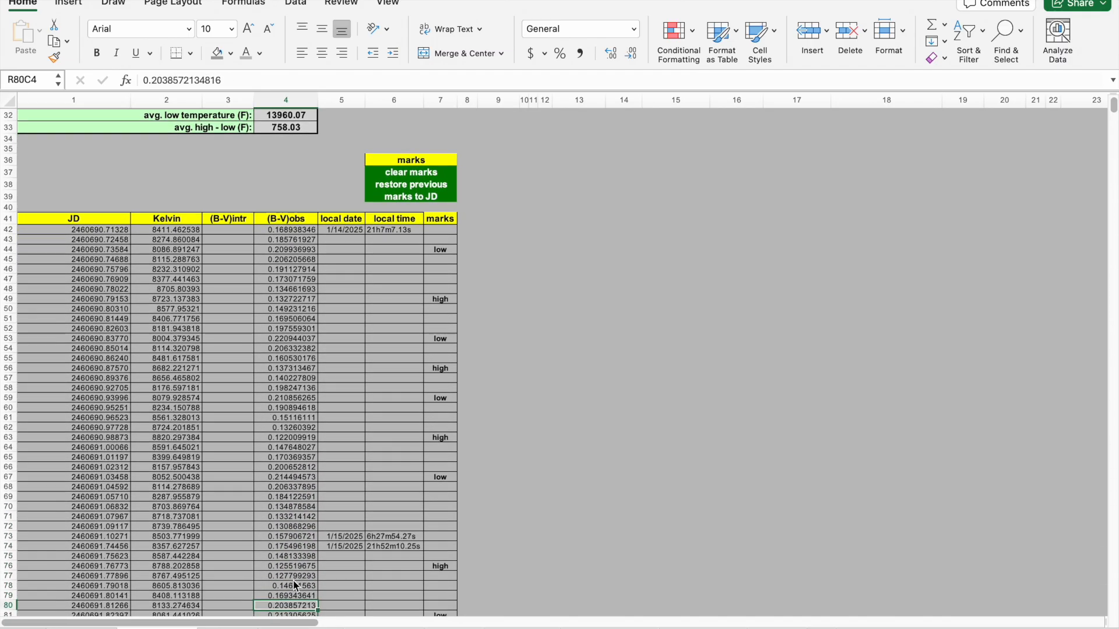
pyautogui.press('Down')
pyautogui.press('Down')
pyautogui.press('Down')
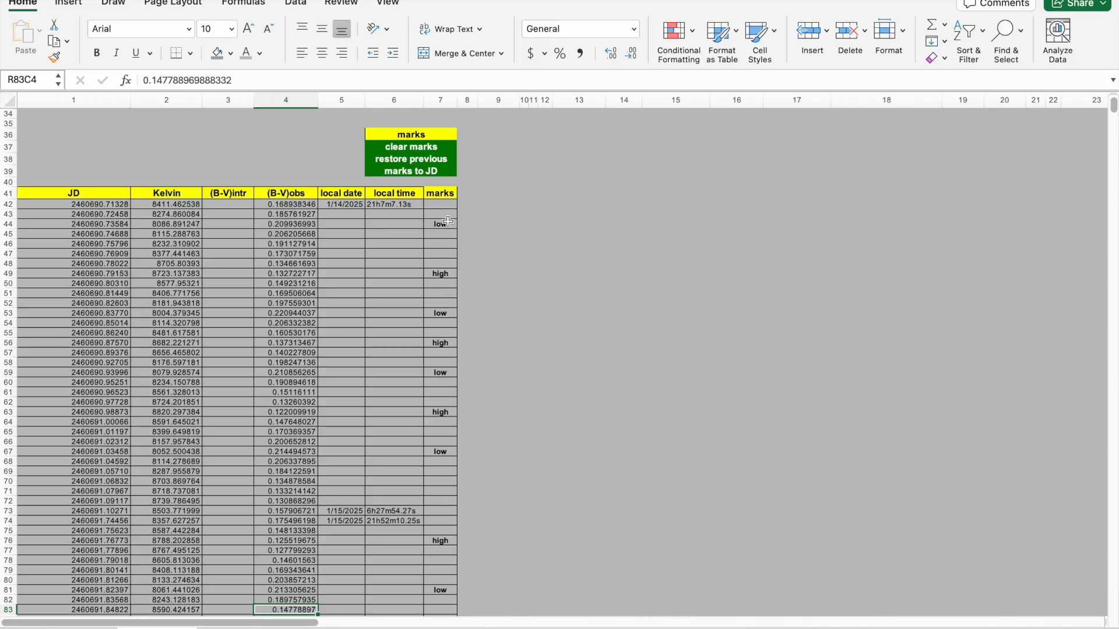
pyautogui.click(499, 382)
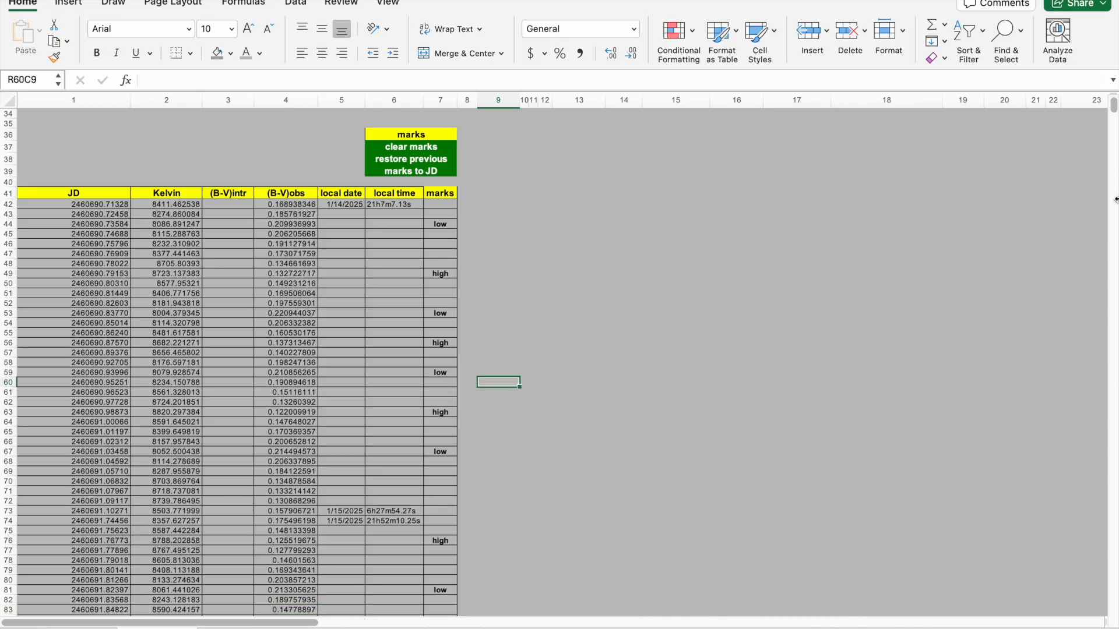
pyautogui.moveTo(1113, 112); pyautogui.dragTo(1113, 98)
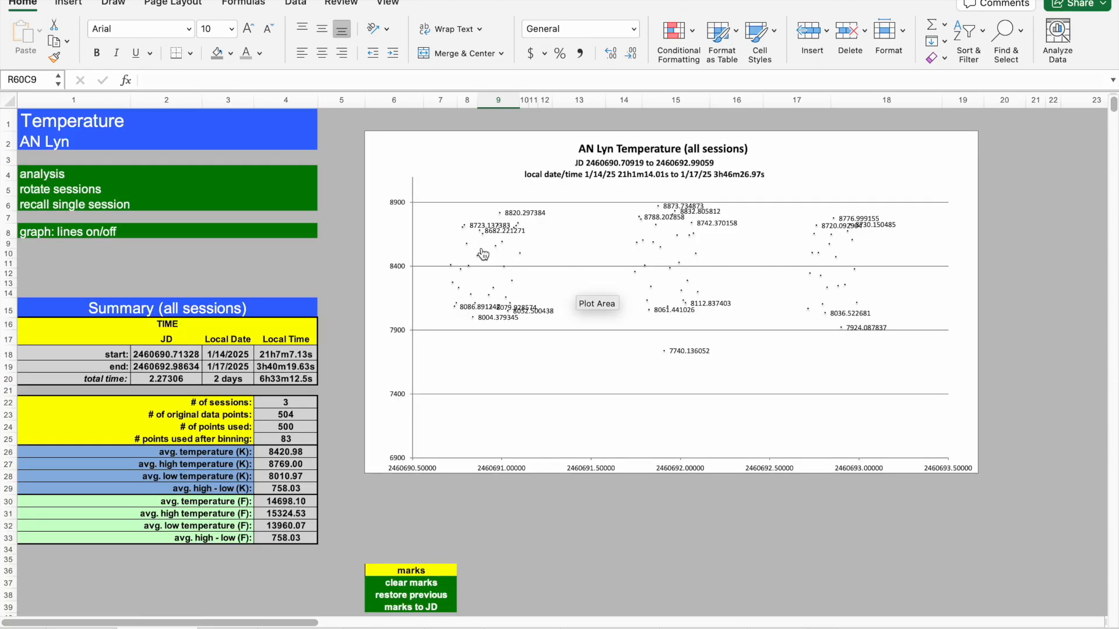
# Recall single session 3 on the Temperature sheet and switch the chart's connecting lines on.
pyautogui.click(317, 253)
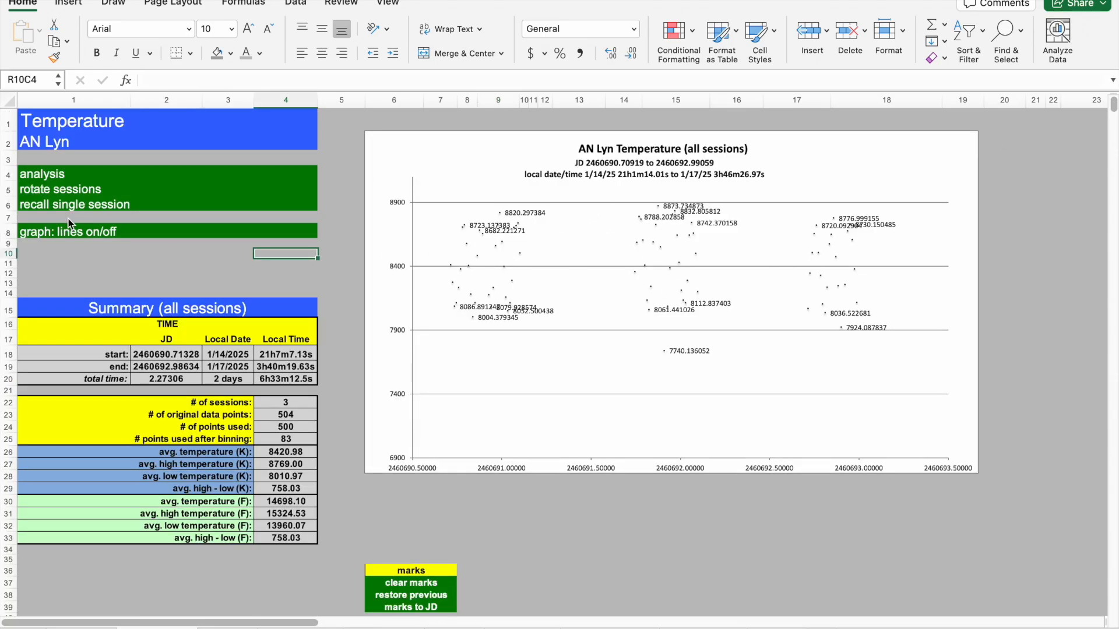
pyautogui.click(35, 207)
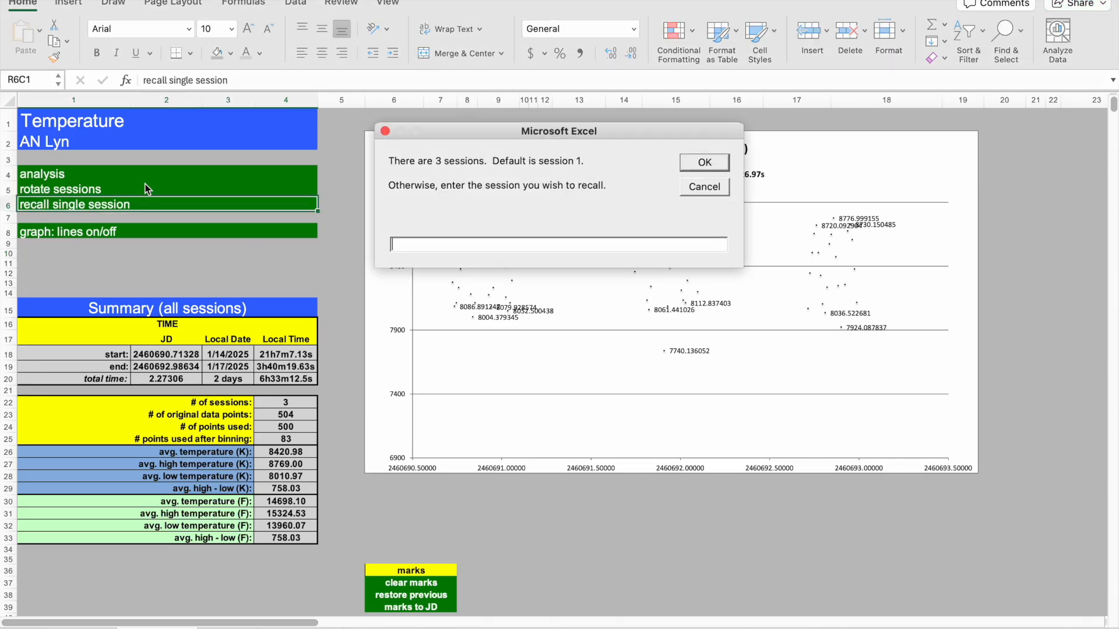
pyautogui.write('3')
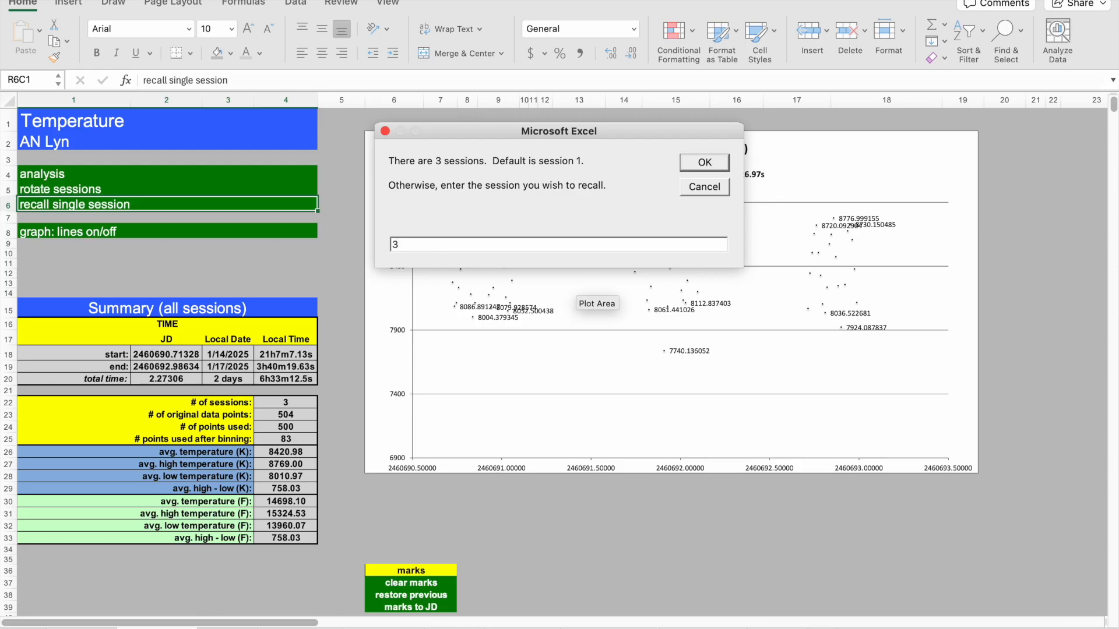
pyautogui.press('Return')
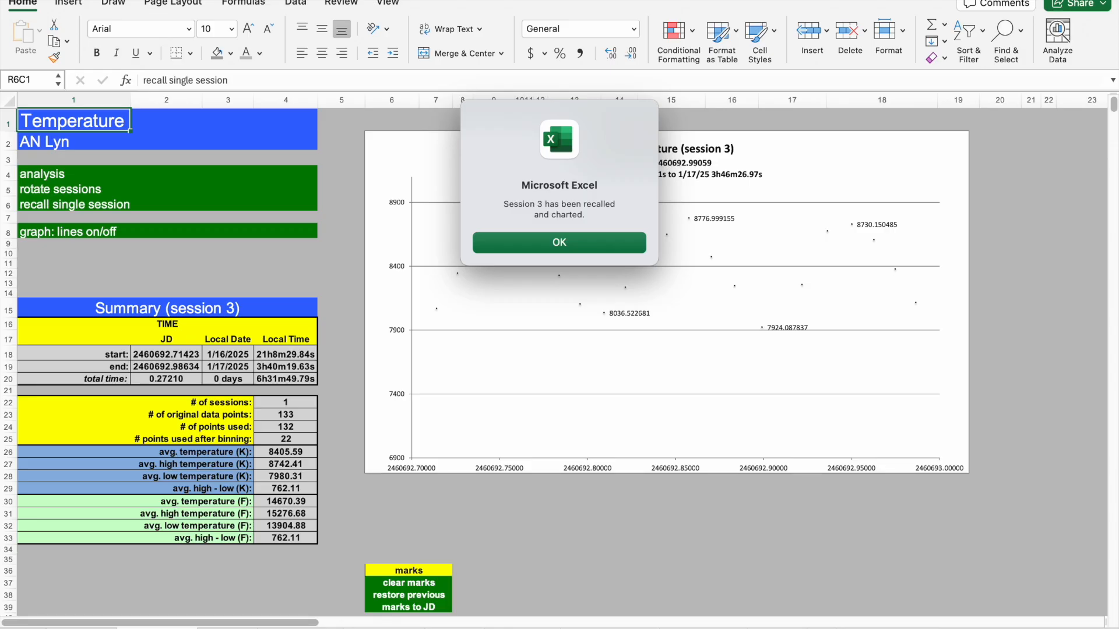
pyautogui.press('Return')
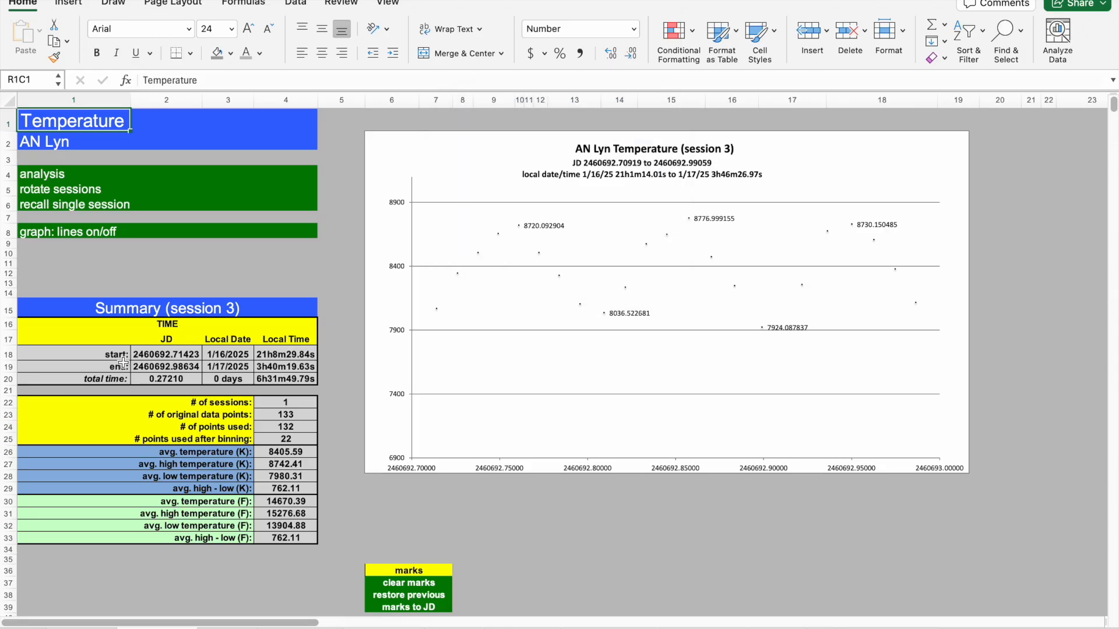
pyautogui.click(224, 264)
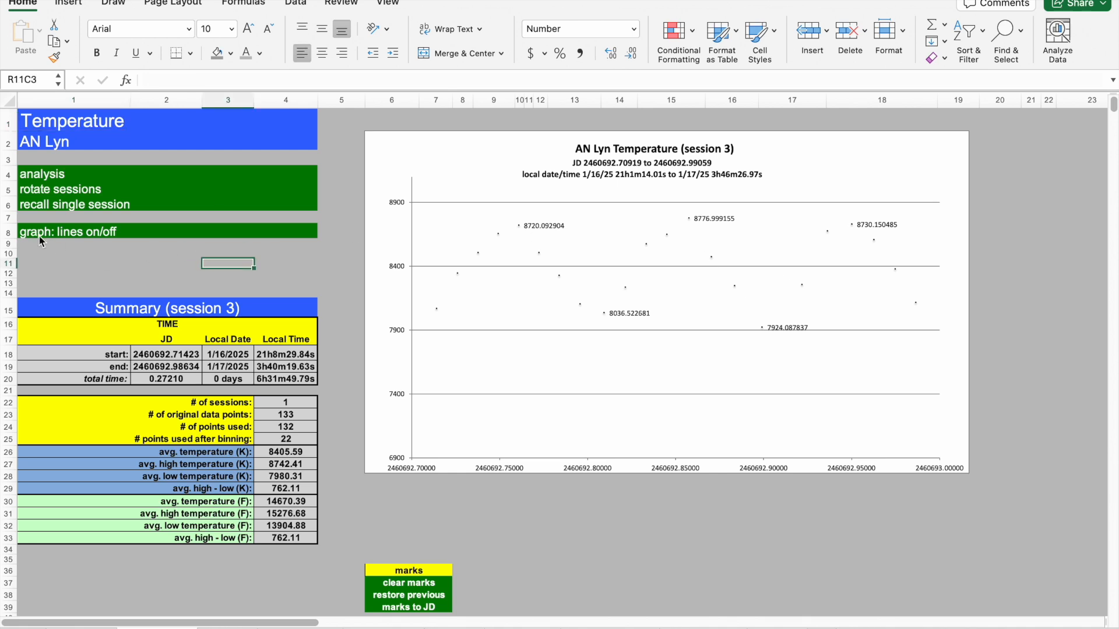
pyautogui.click(38, 236)
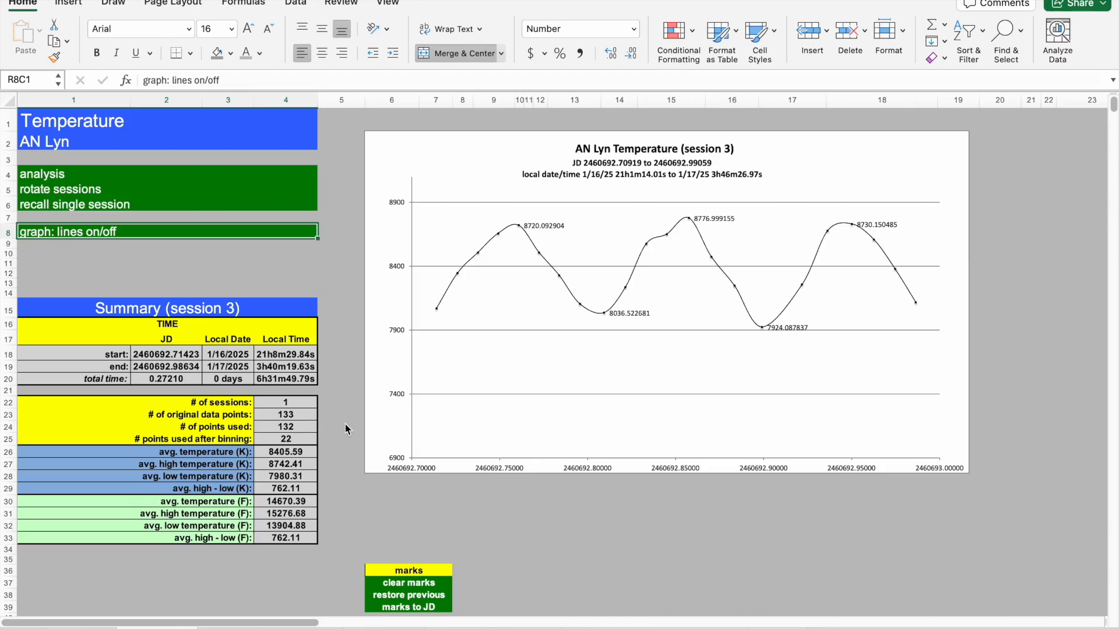
# Switch to the Comps sheet to view the comparison star summary and chart.
pyautogui.click(344, 426)
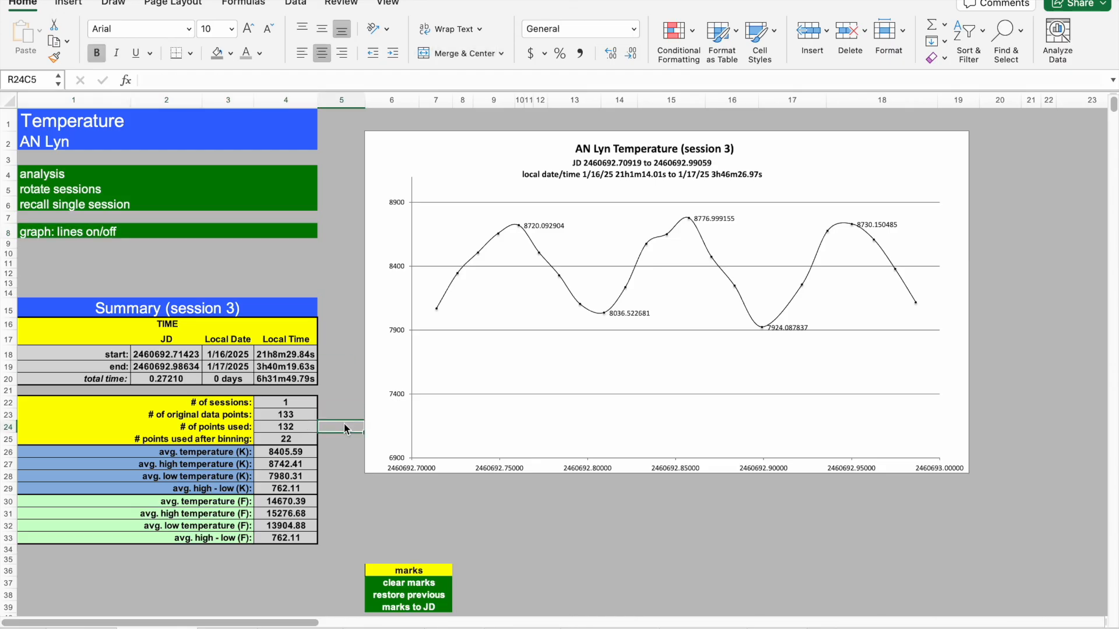
pyautogui.click(226, 628)
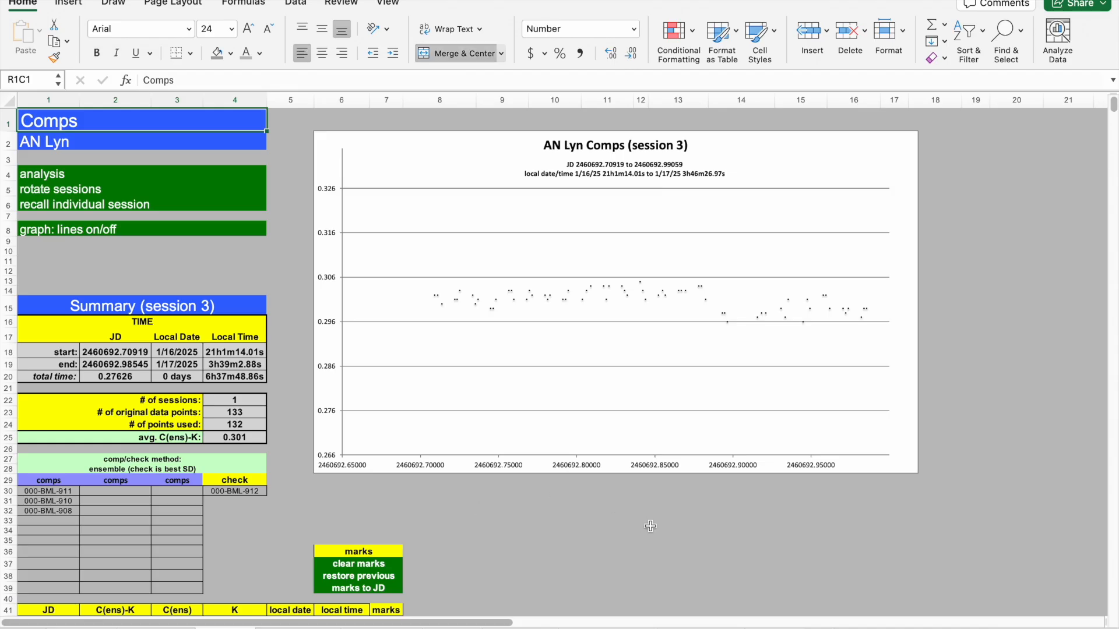
pyautogui.click(625, 530)
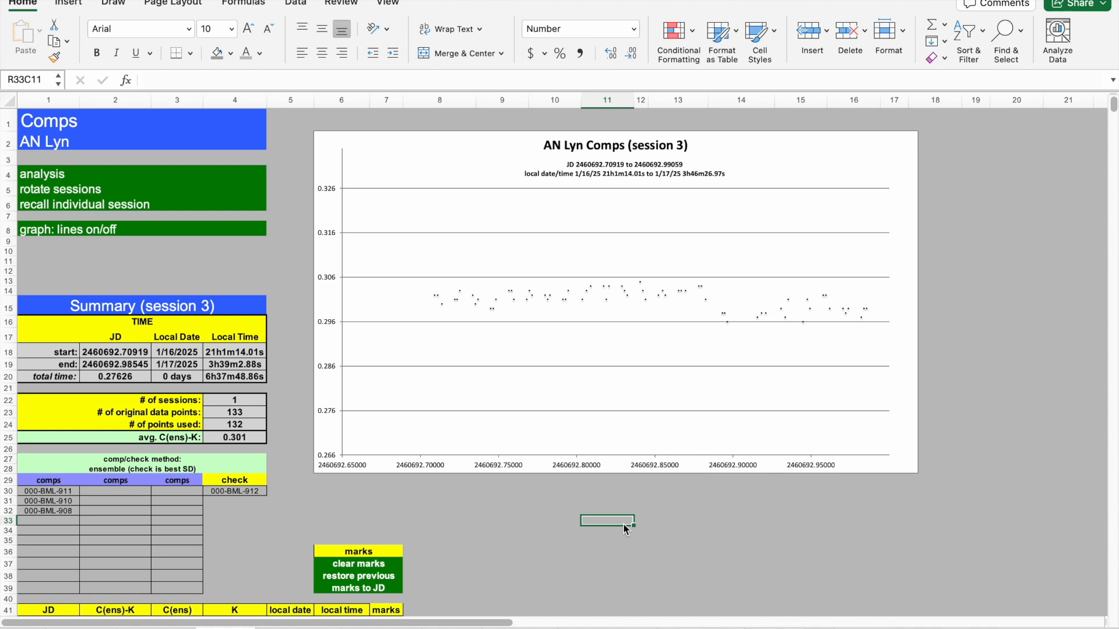
# Examine the Comps sheet's session 1 summary and scroll through its comparison star data rows.
pyautogui.click(751, 627)
pyautogui.click(569, 332)
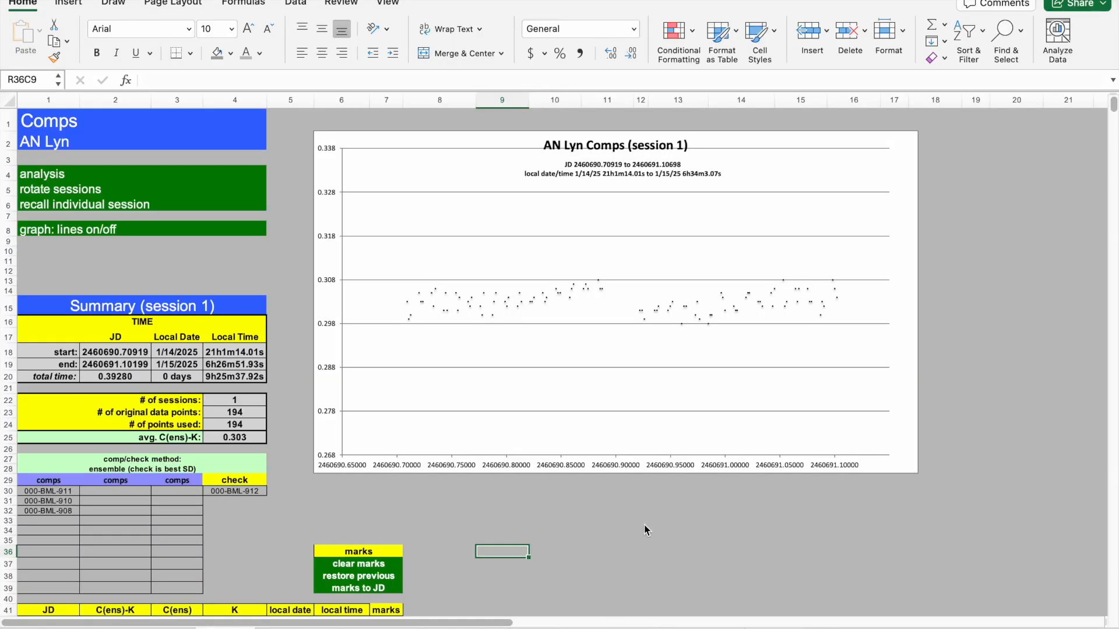
pyautogui.click(521, 512)
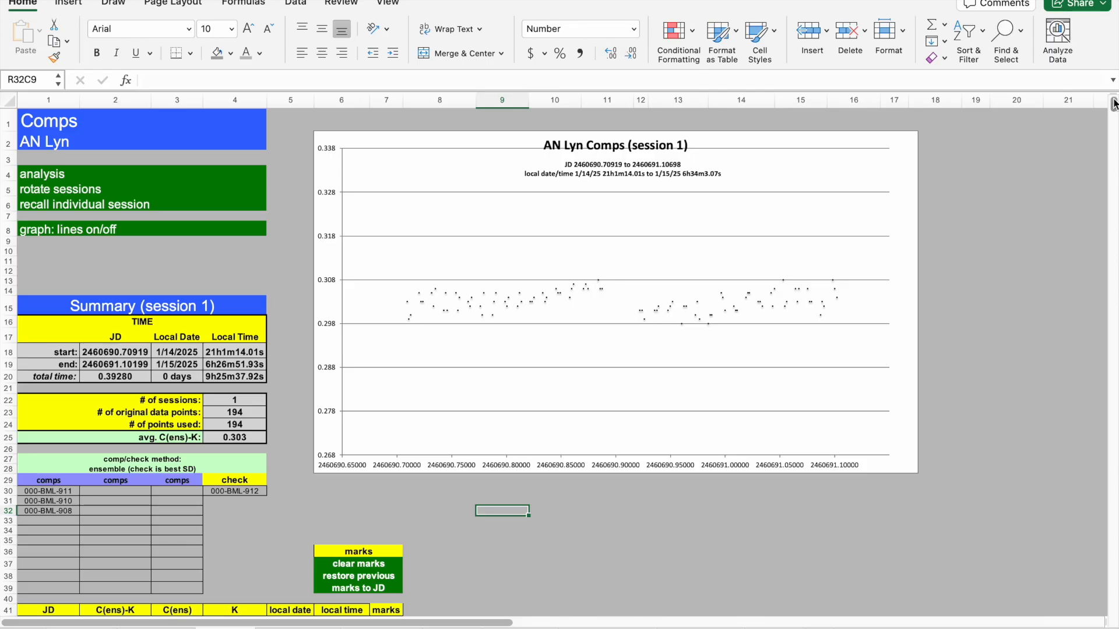
pyautogui.scroll(-12, 1115, 104)
pyautogui.scroll(12, 1114, 104)
pyautogui.scroll(-15, 1114, 104)
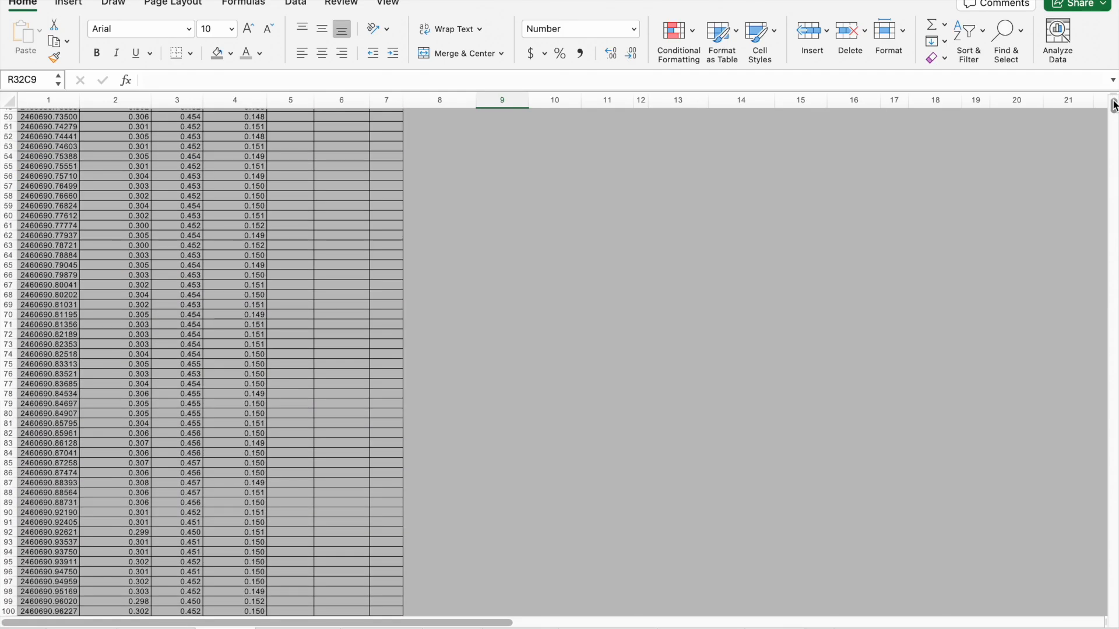
pyautogui.scroll(15, 1114, 104)
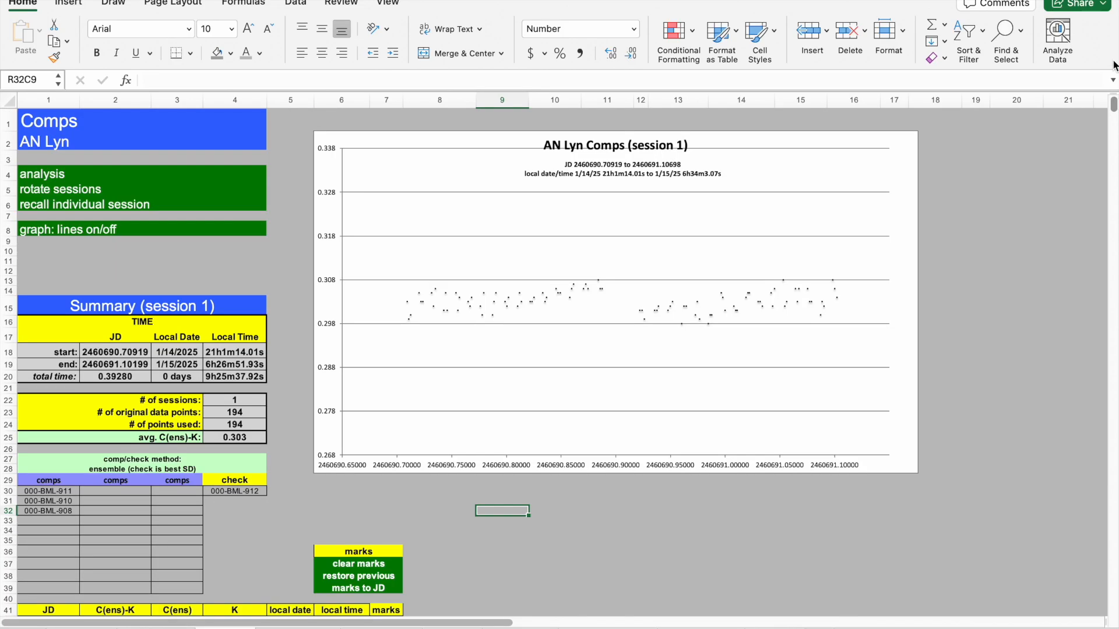
# Open the settings sheet and review the comp and check star selection, outlier and uncertainty options.
pyautogui.click(292, 252)
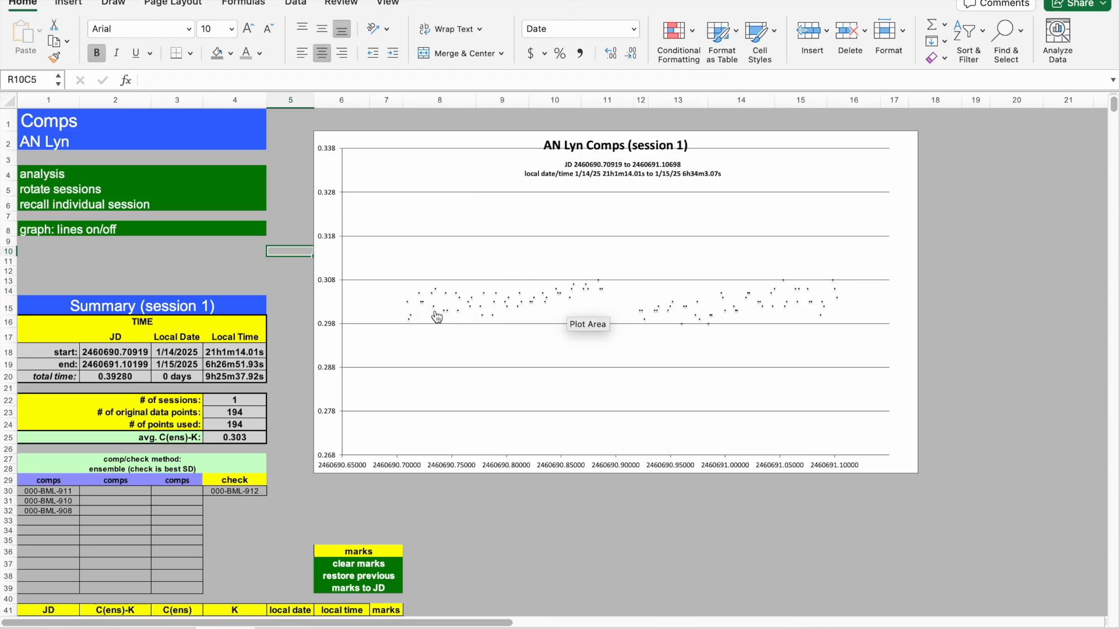
pyautogui.click(289, 295)
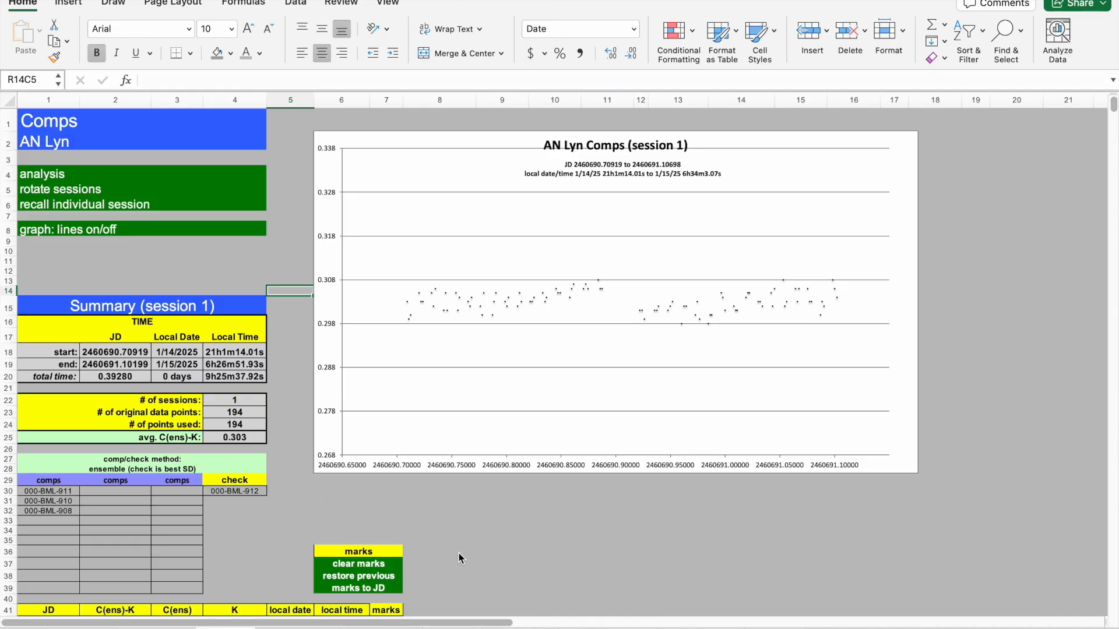
pyautogui.click(775, 628)
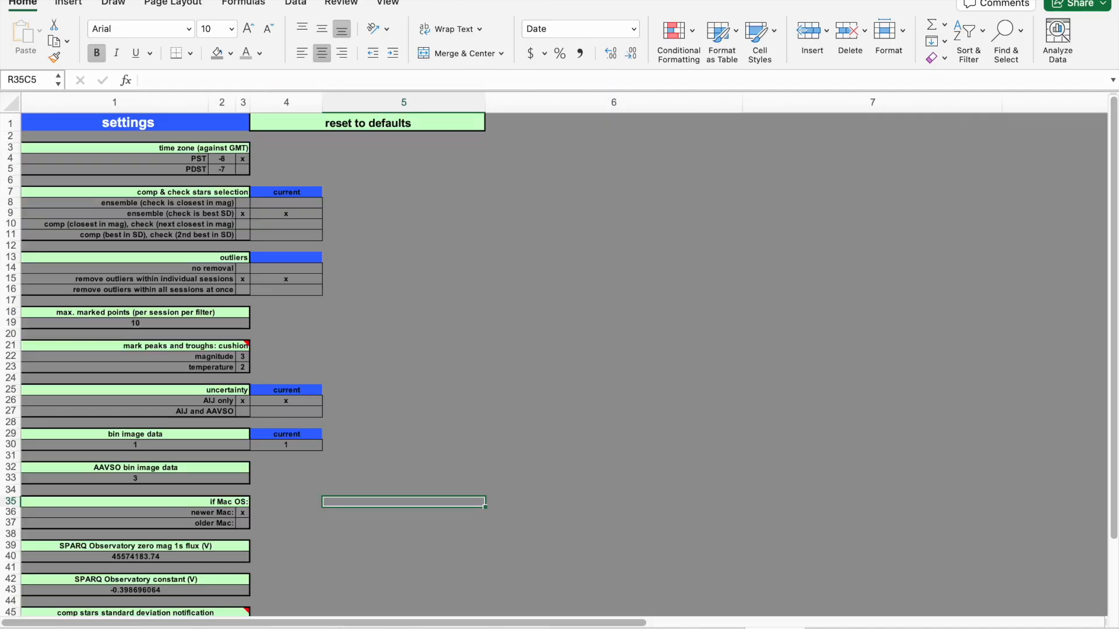
pyautogui.click(541, 404)
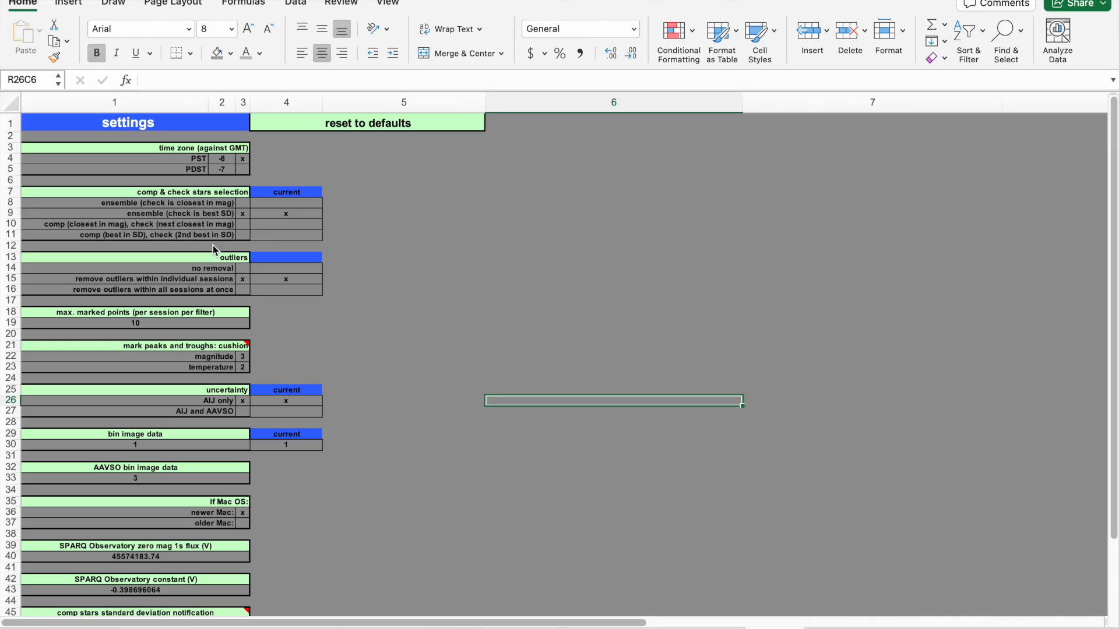
pyautogui.click(412, 245)
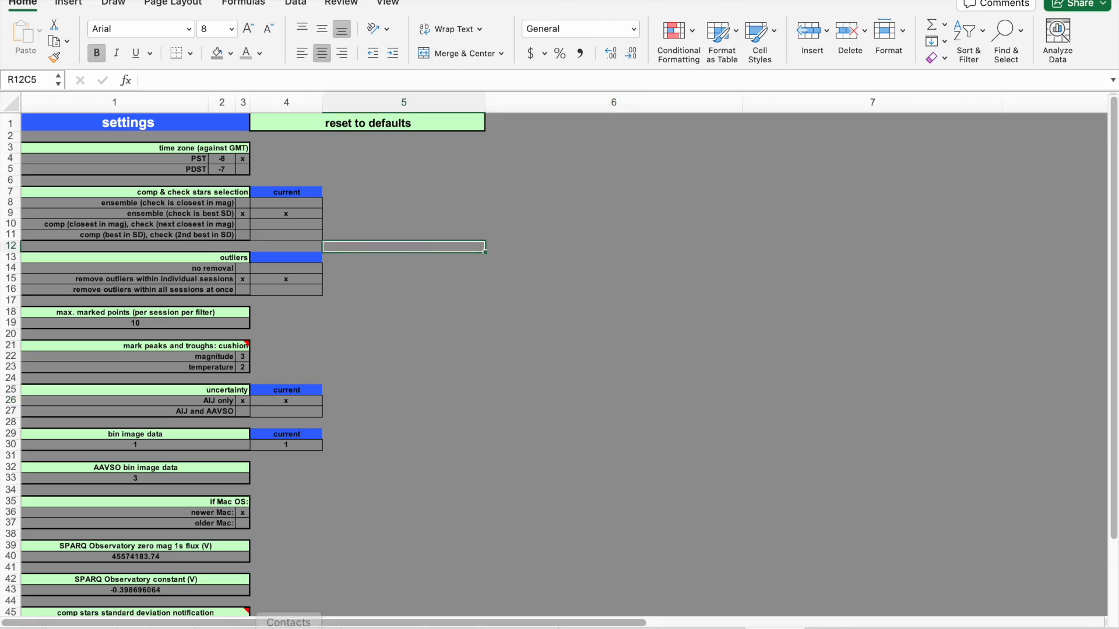
# Return to the Comps sheet and scroll down to the JD, C(ens)-K, C(ens) and K data table.
pyautogui.click(226, 628)
pyautogui.click(547, 531)
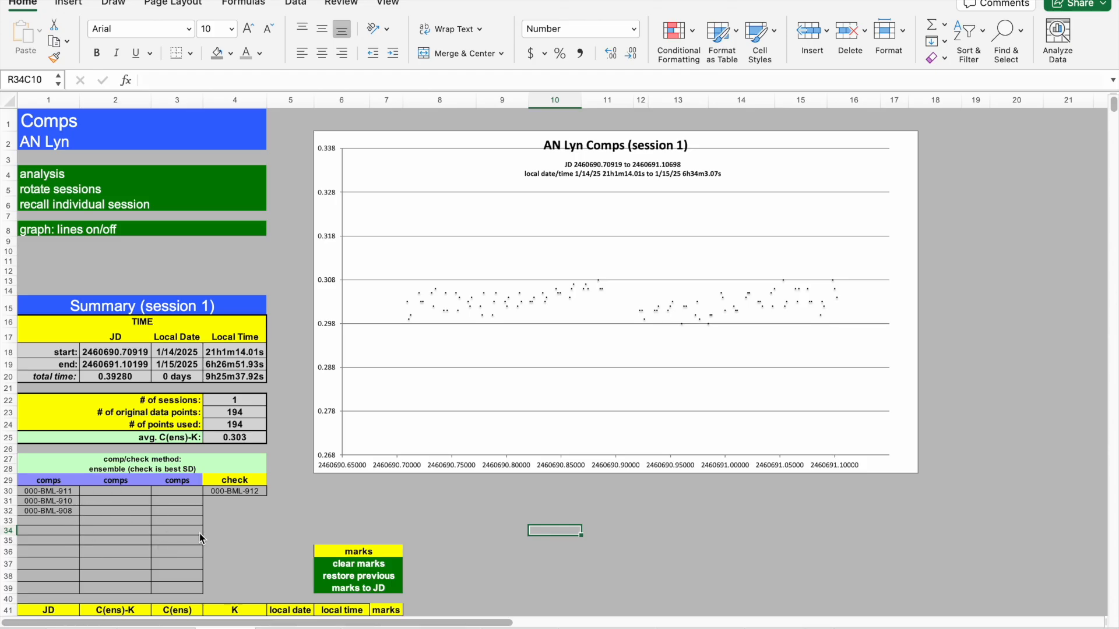
pyautogui.click(236, 531)
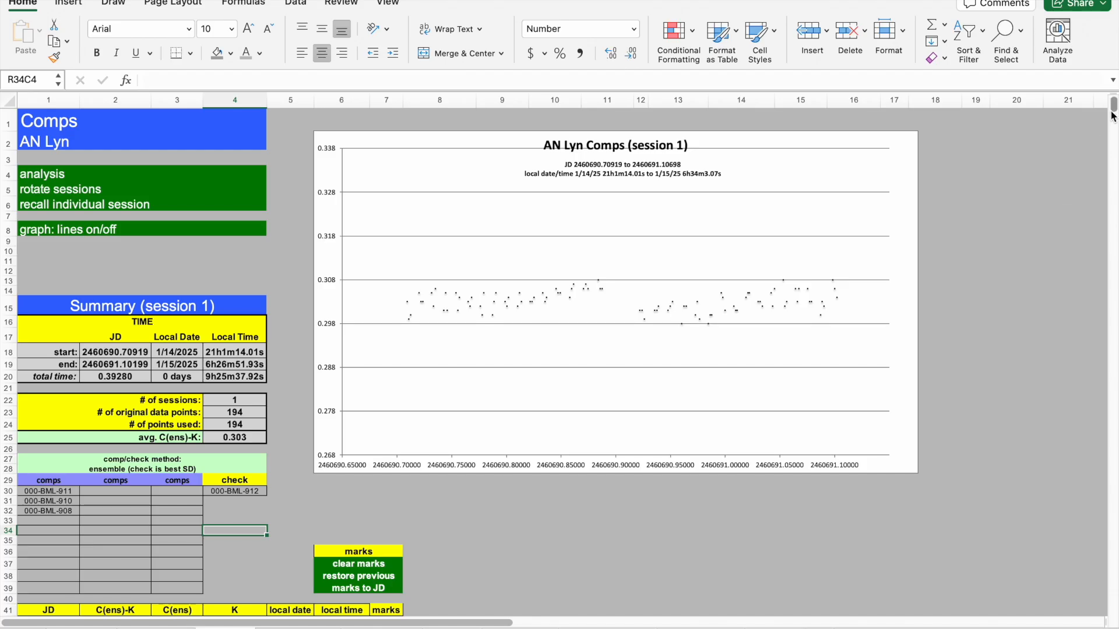
pyautogui.click(641, 531)
pyautogui.press('Down')
pyautogui.press('Down')
pyautogui.press('Down')
pyautogui.press('Down')
pyautogui.press('Down')
pyautogui.press('Down')
pyautogui.press('Down')
pyautogui.press('Down')
pyautogui.press('Down')
pyautogui.press('Down')
pyautogui.press('Down')
pyautogui.press('Down')
pyautogui.press('Down')
pyautogui.press('Down')
pyautogui.press('Down')
pyautogui.press('Down')
pyautogui.press('Down')
pyautogui.press('Down')
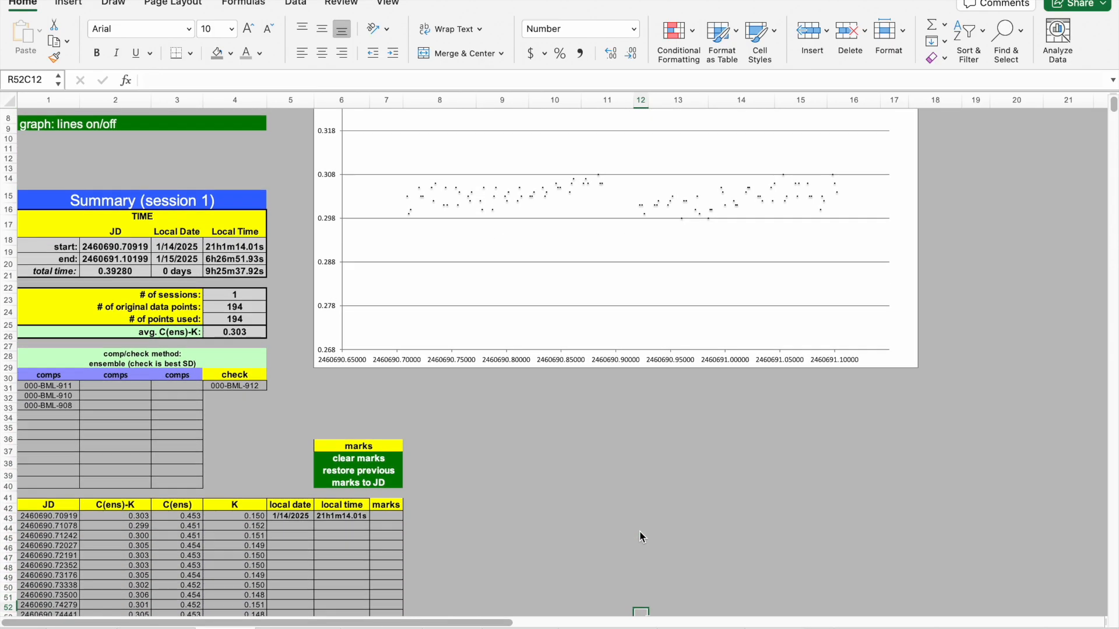
pyautogui.press('Down')
pyautogui.press('Down')
pyautogui.press('Down')
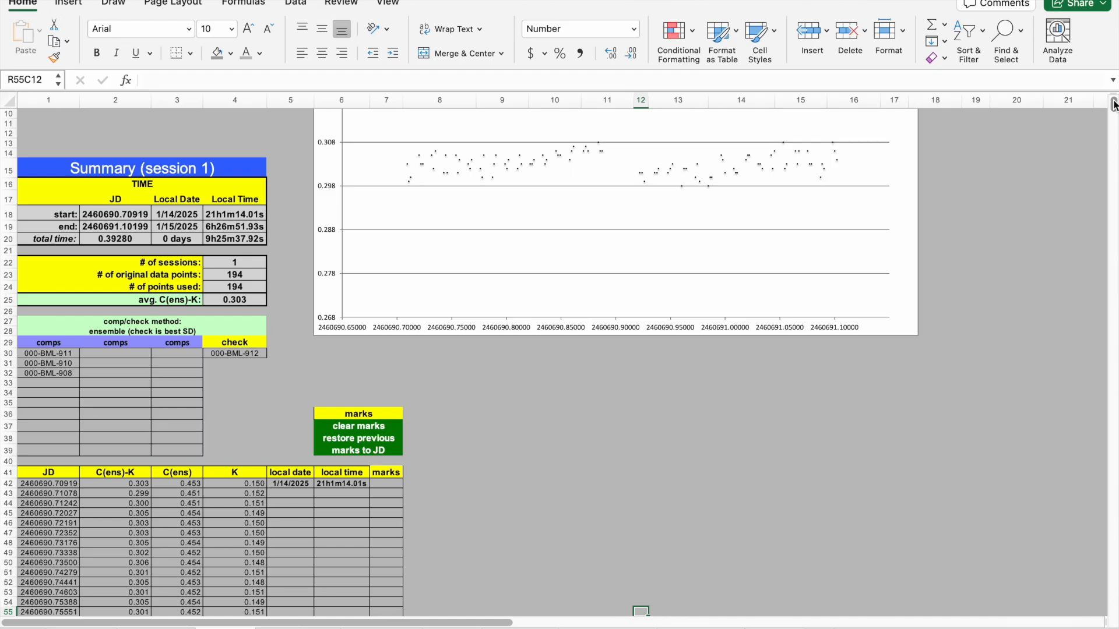
pyautogui.scroll(3, 1114, 103)
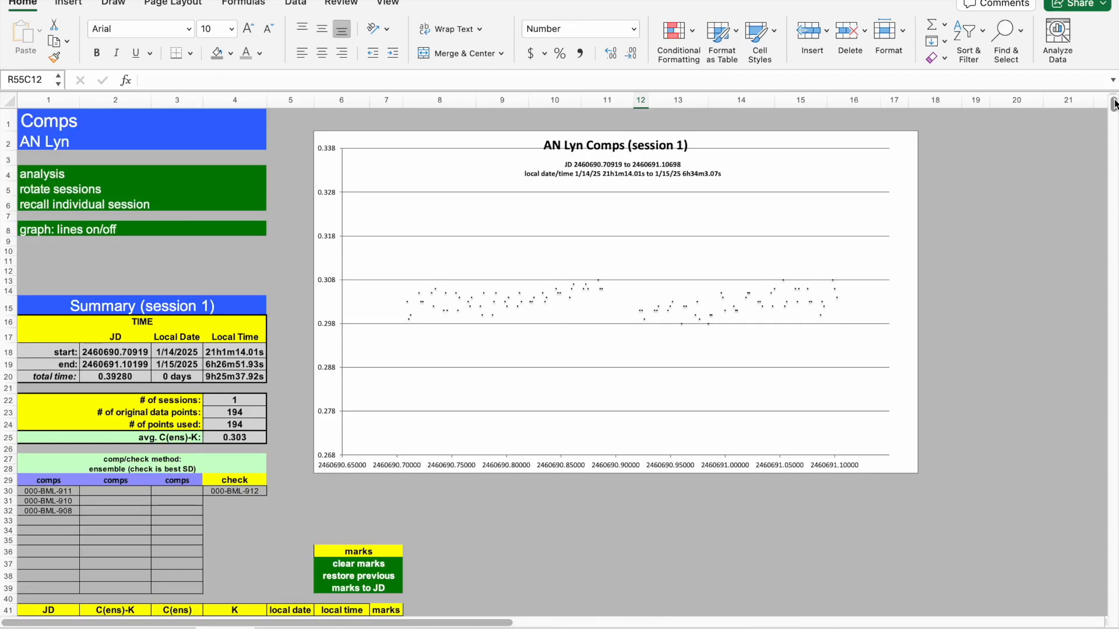
# Scroll further through the Comps data rows and return to the top of the sheet.
pyautogui.click(983, 314)
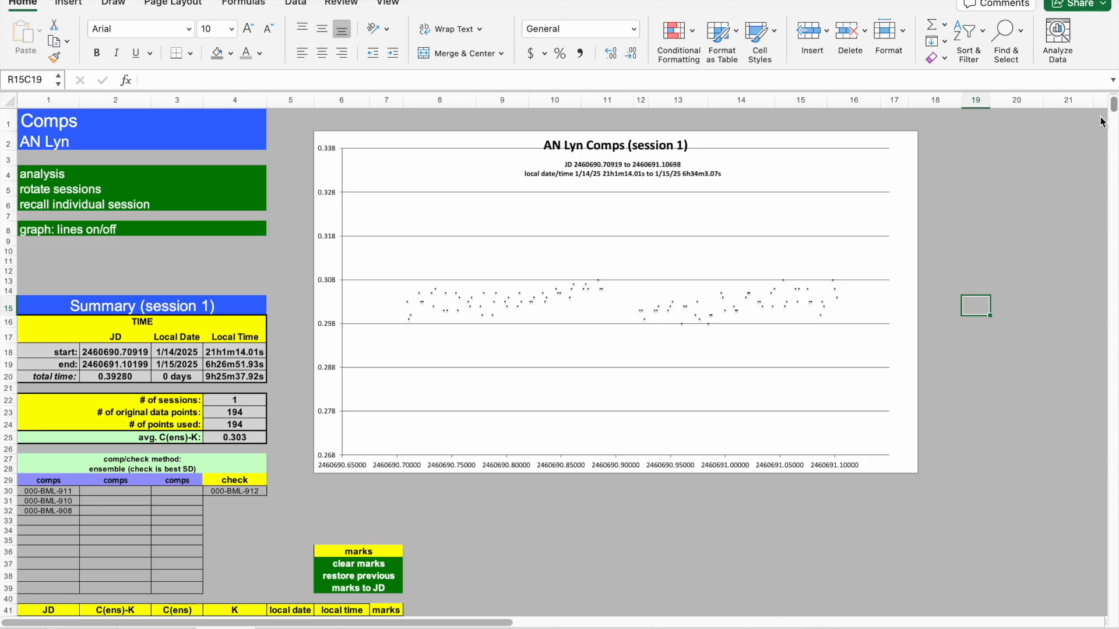
pyautogui.click(1061, 448)
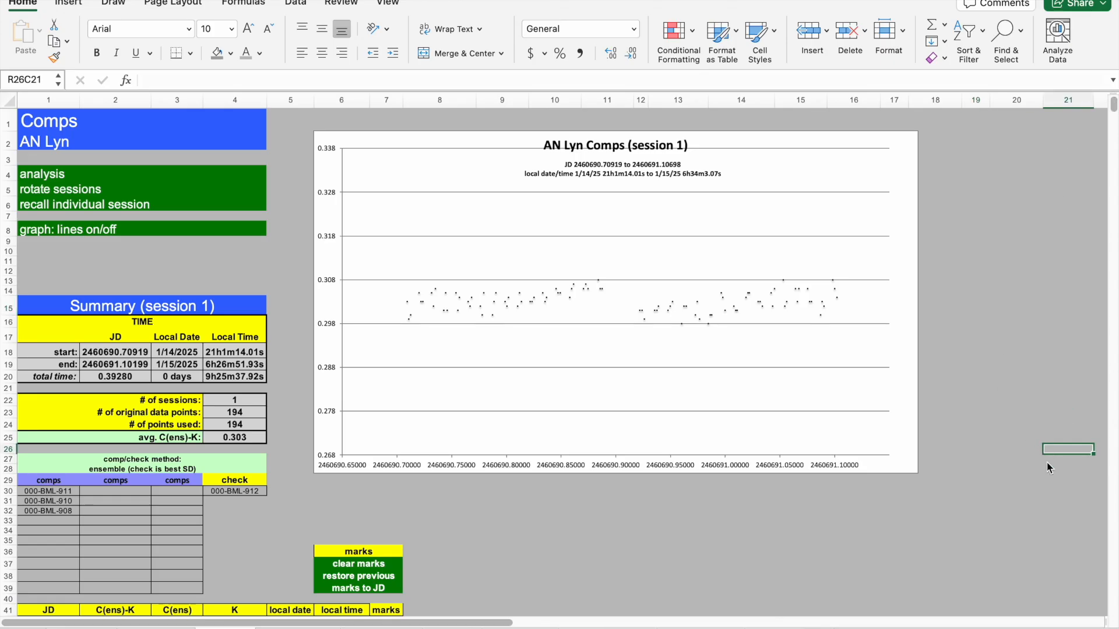
pyautogui.click(1114, 561)
pyautogui.click(805, 470)
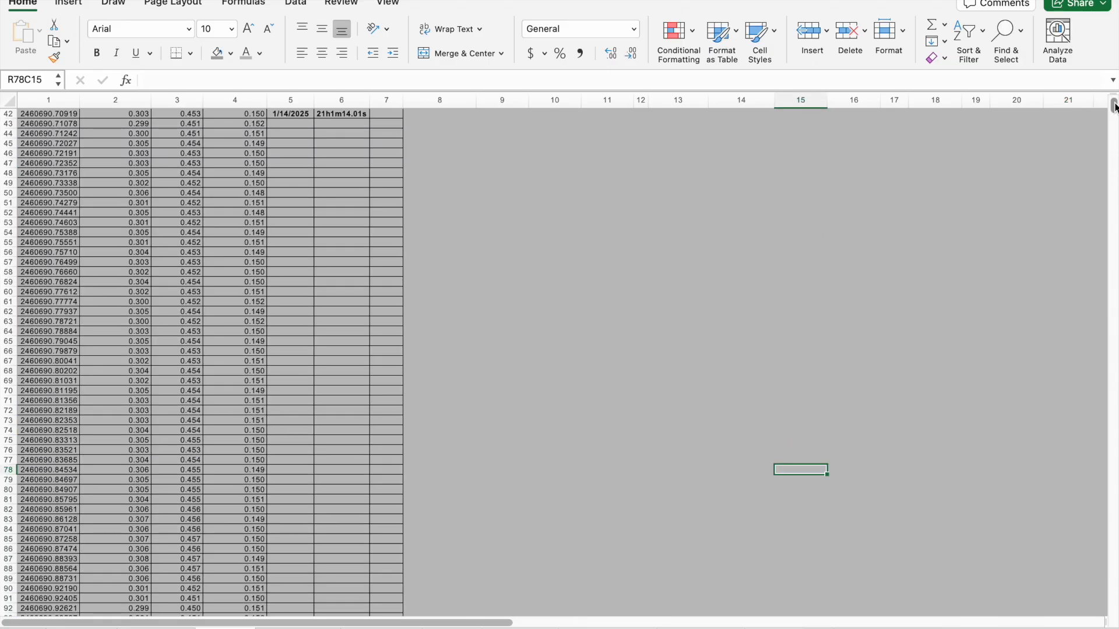
pyautogui.moveTo(1114, 105); pyautogui.dragTo(1114, 81)
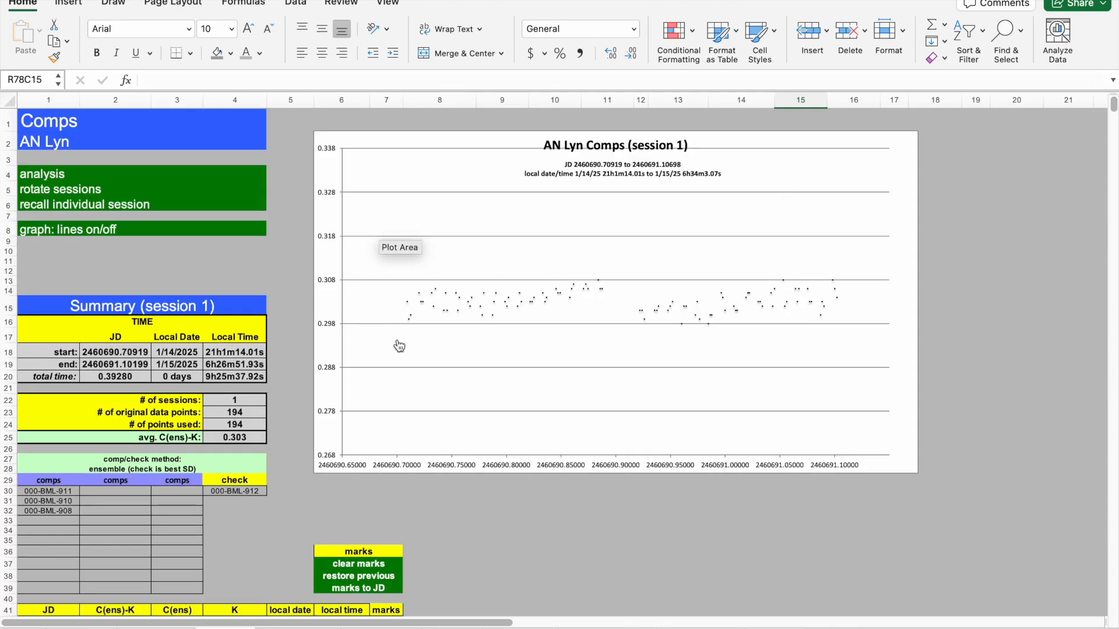
pyautogui.click(439, 523)
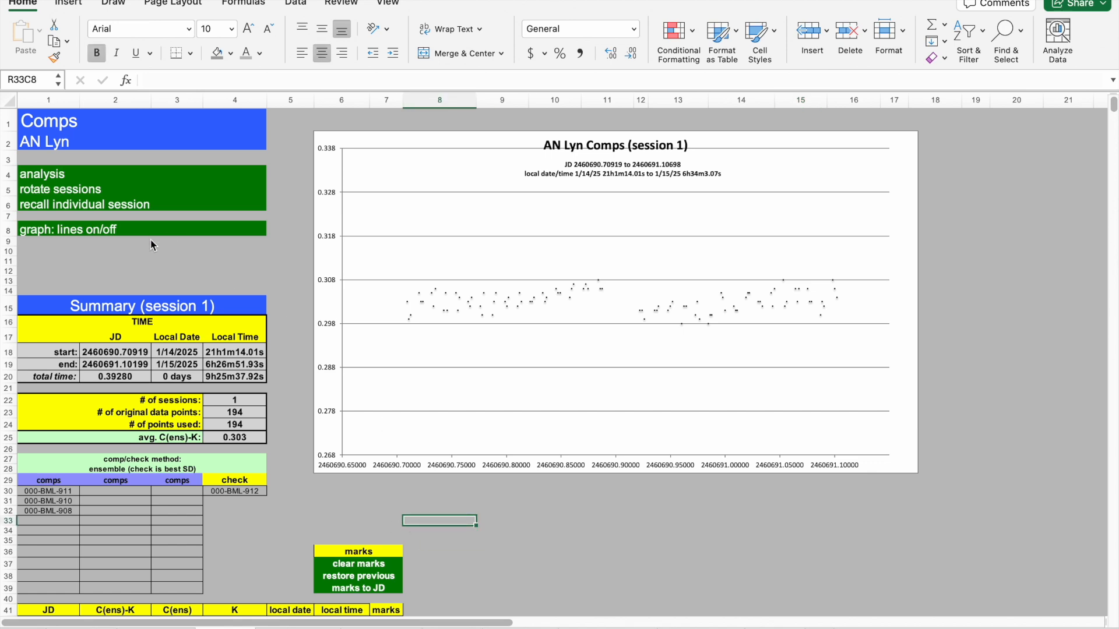
# Recall individual session 2 on the Comps sheet.
pyautogui.click(41, 204)
pyautogui.write('2')
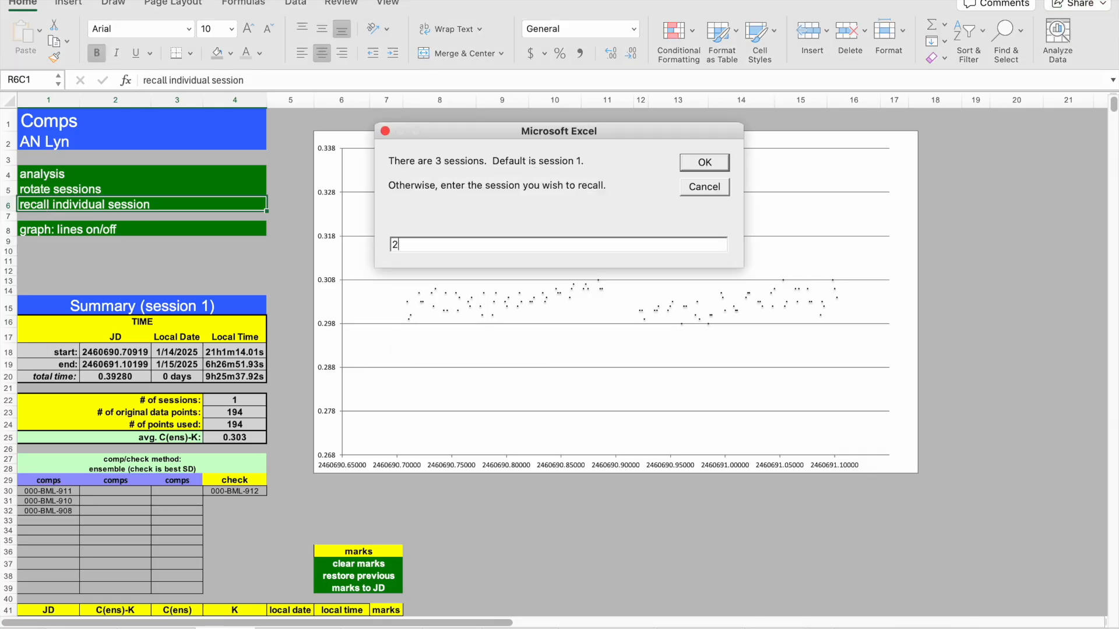
pyautogui.press('Return')
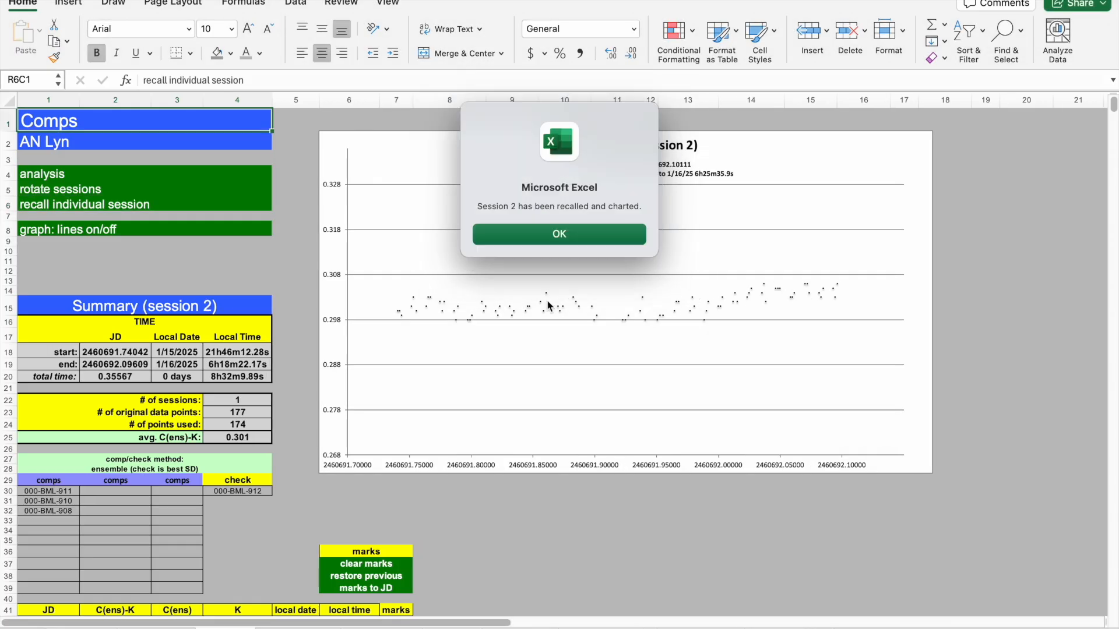
pyautogui.click(599, 234)
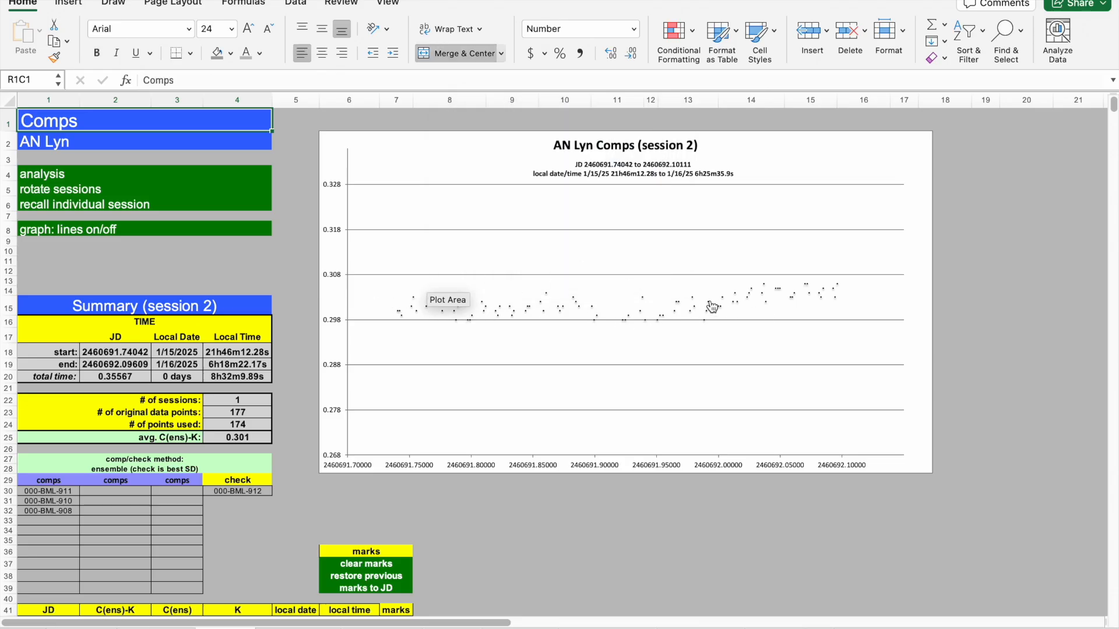
# Run the Comps analysis to recall and chart all sessions.
pyautogui.click(290, 269)
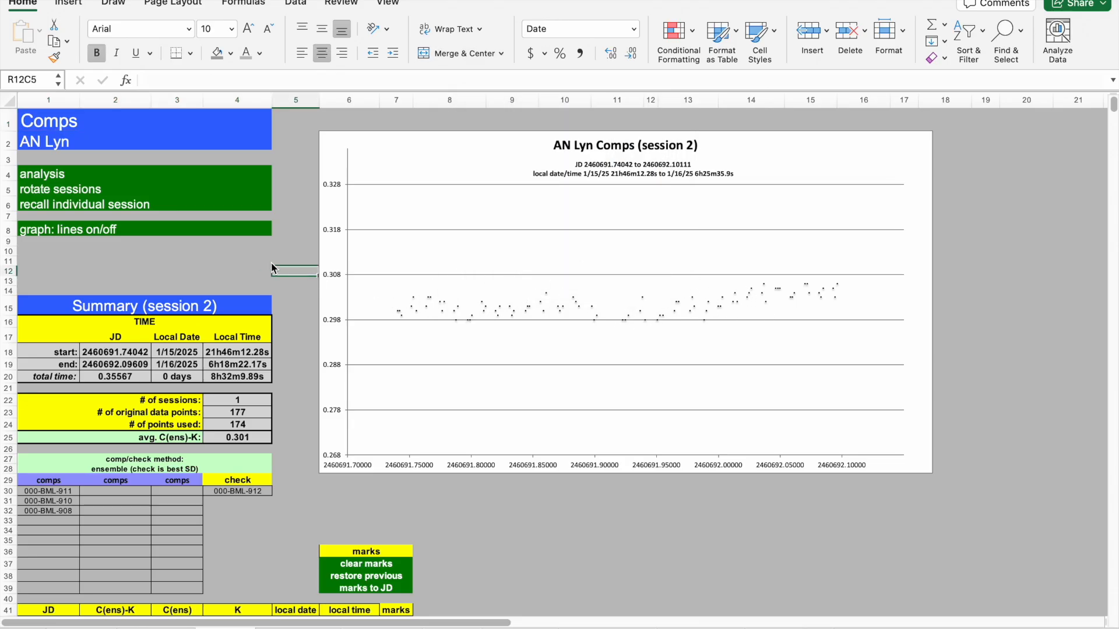
pyautogui.click(44, 174)
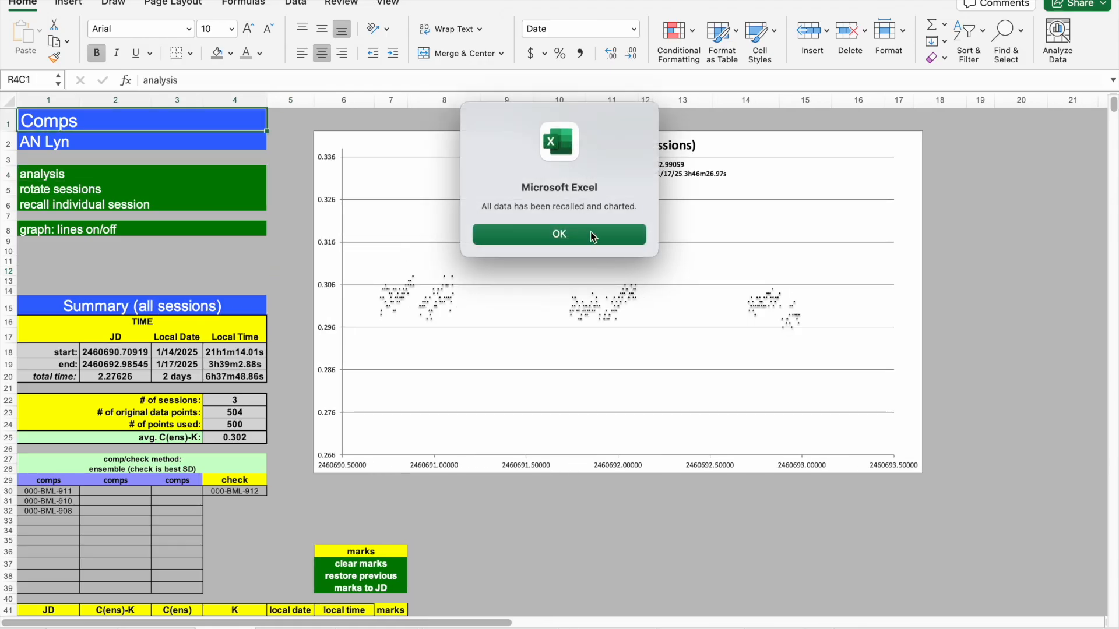
pyautogui.click(587, 233)
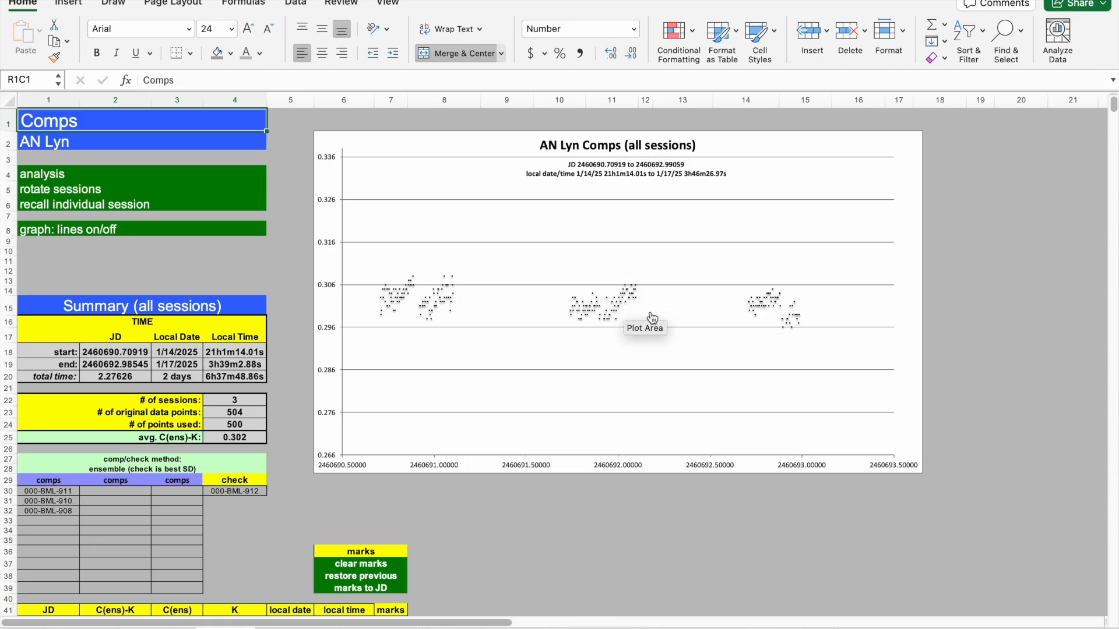
# Switch to the Magnitude sheet and recall individual session using the default session 1.
pyautogui.click(288, 260)
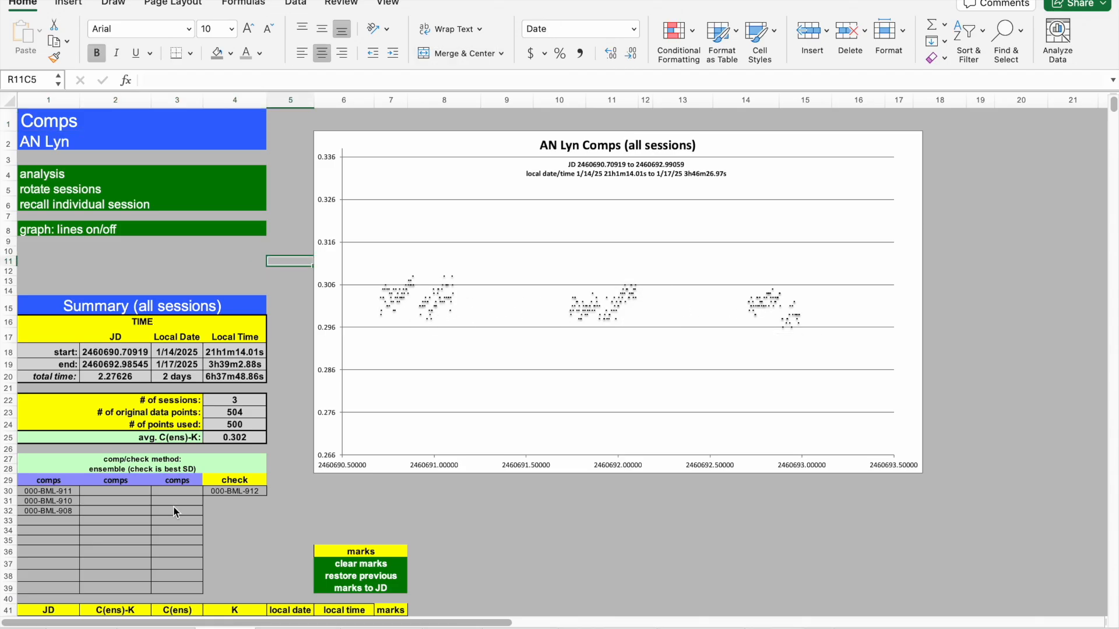
pyautogui.click(81, 628)
pyautogui.click(438, 541)
pyautogui.click(50, 219)
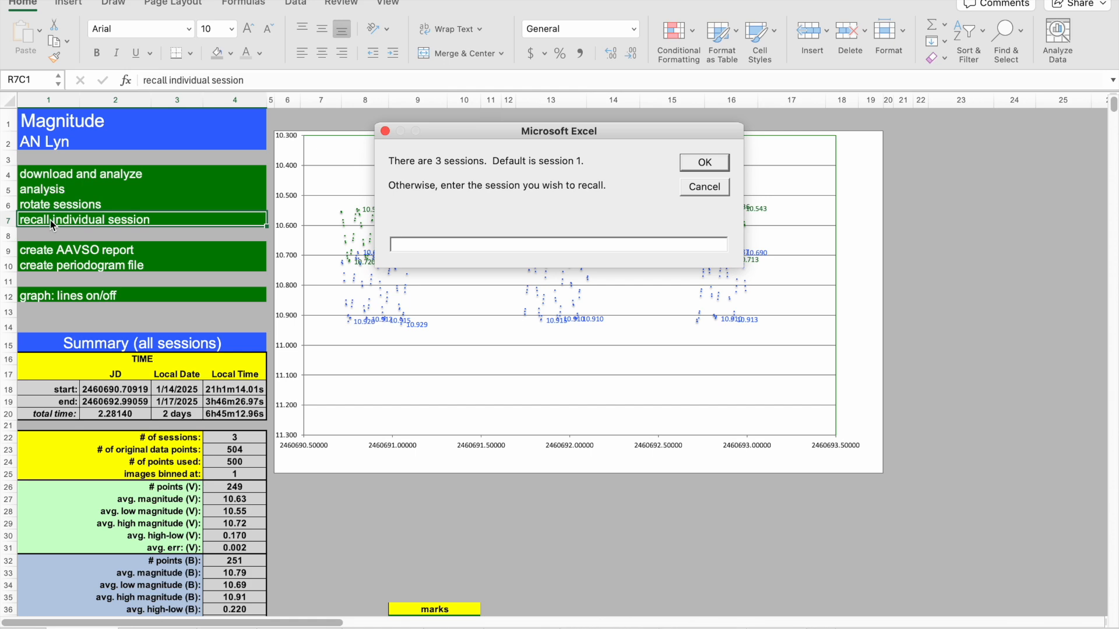
pyautogui.press('Return')
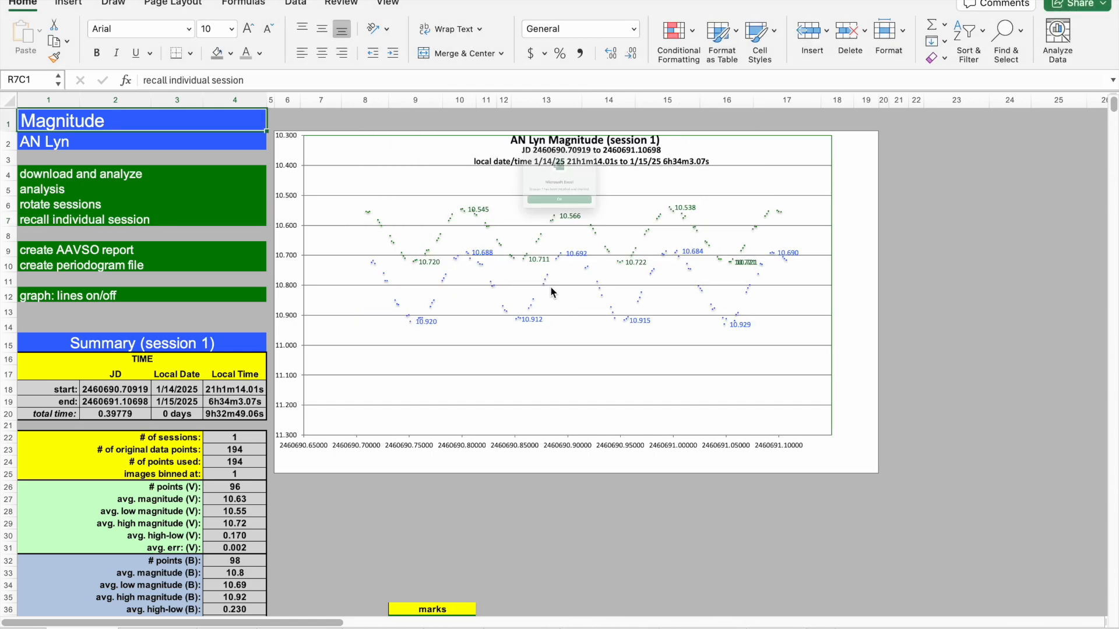
pyautogui.click(568, 234)
# Run the Magnitude analysis to recall and chart all sessions again.
pyautogui.click(535, 496)
pyautogui.click(540, 516)
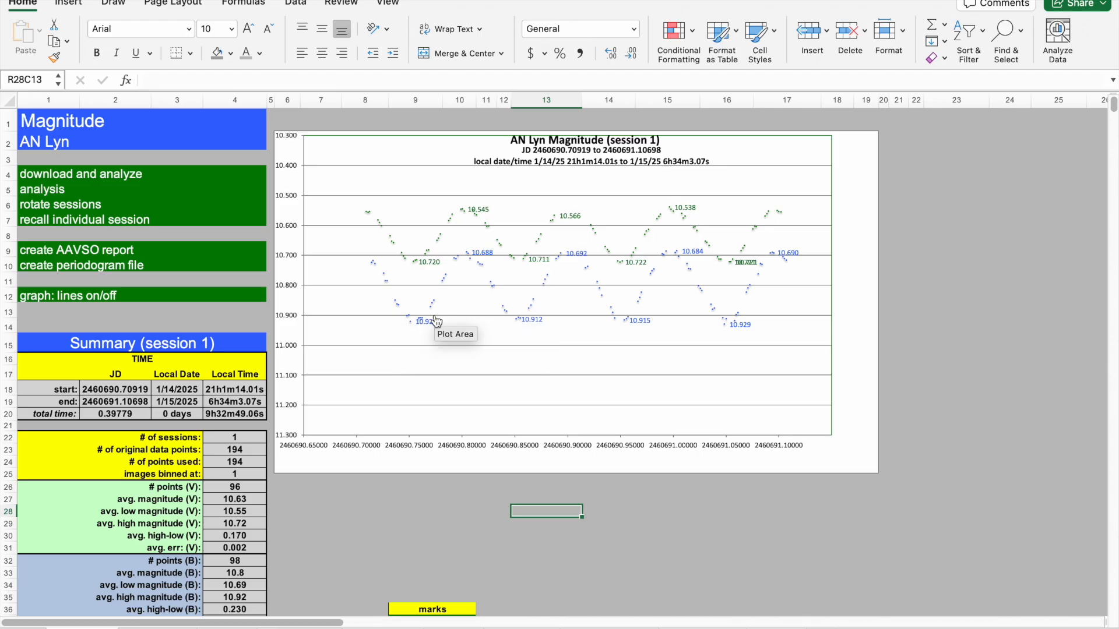
pyautogui.click(411, 513)
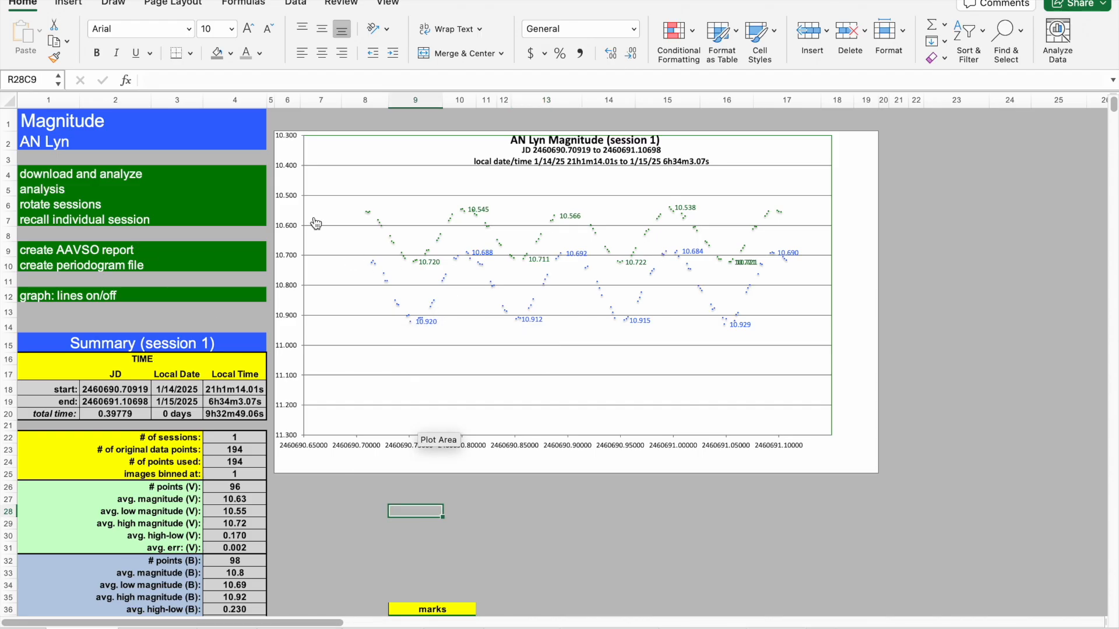
pyautogui.click(38, 195)
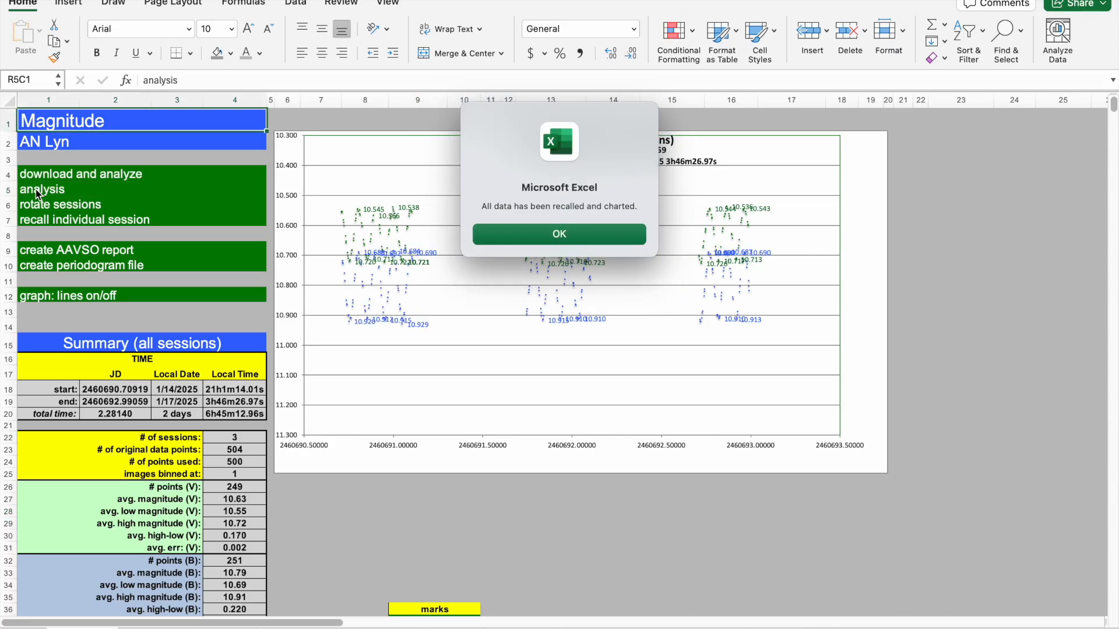
pyautogui.click(541, 234)
pyautogui.click(348, 523)
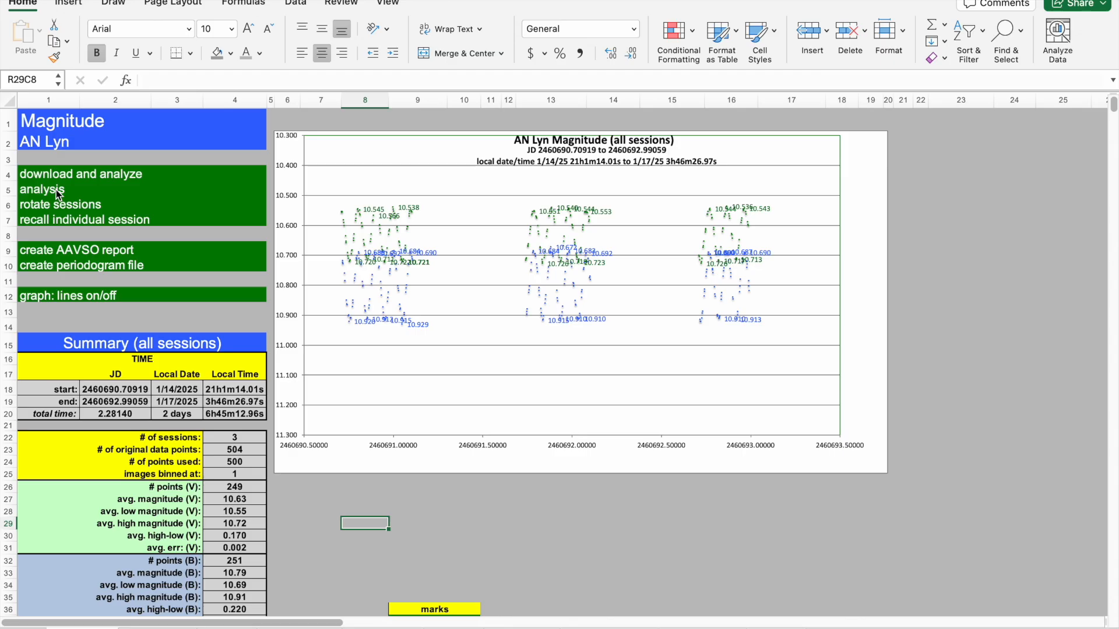
# Create the AAVSO report using the default observer and observatory, declining to export it as a txt file.
pyautogui.click(202, 314)
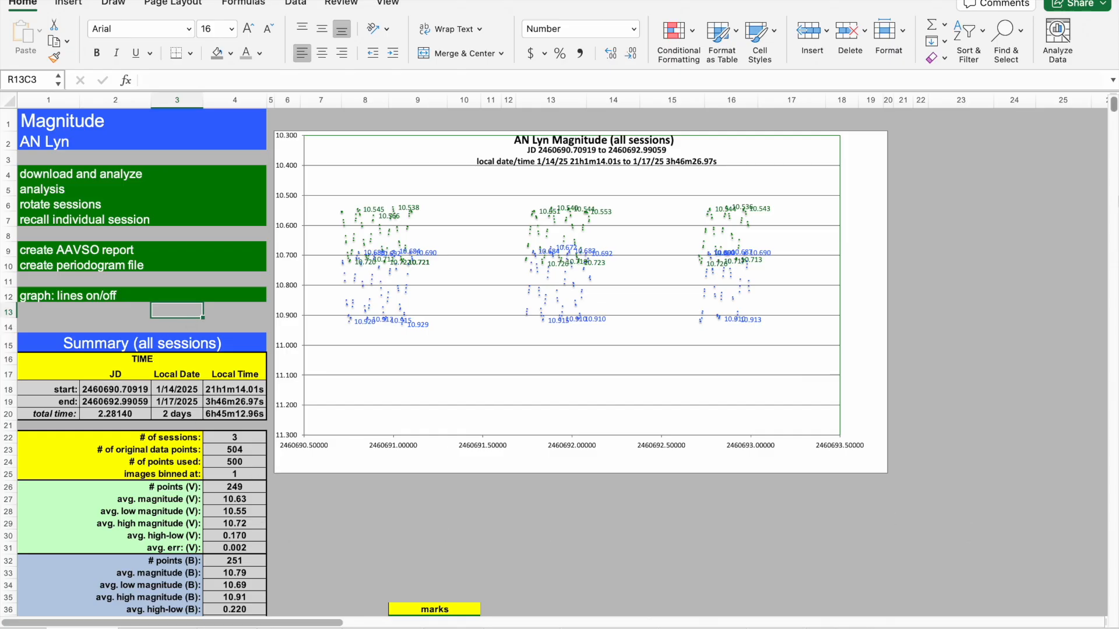
pyautogui.moveTo(1114, 109); pyautogui.dragTo(1114, 106)
pyautogui.click(89, 312)
pyautogui.click(39, 251)
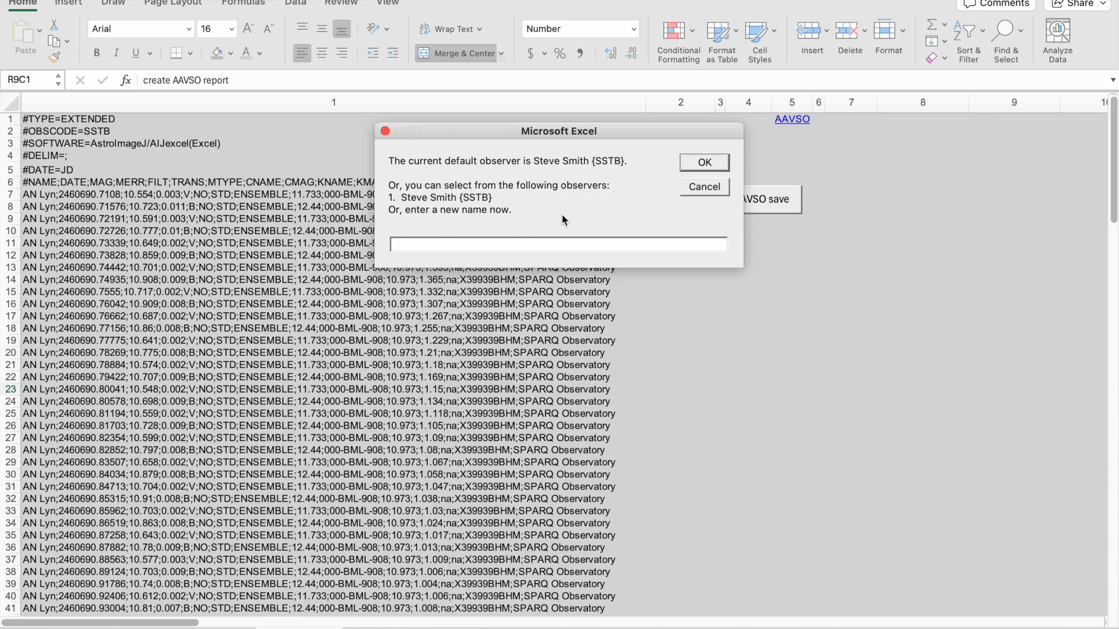
pyautogui.click(705, 163)
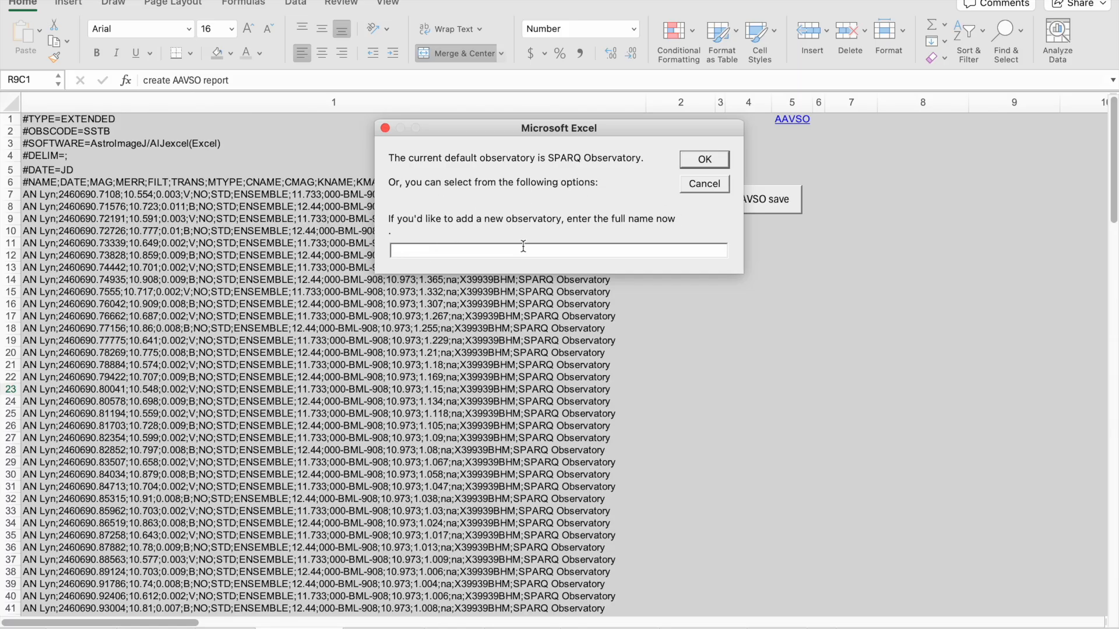
pyautogui.click(694, 166)
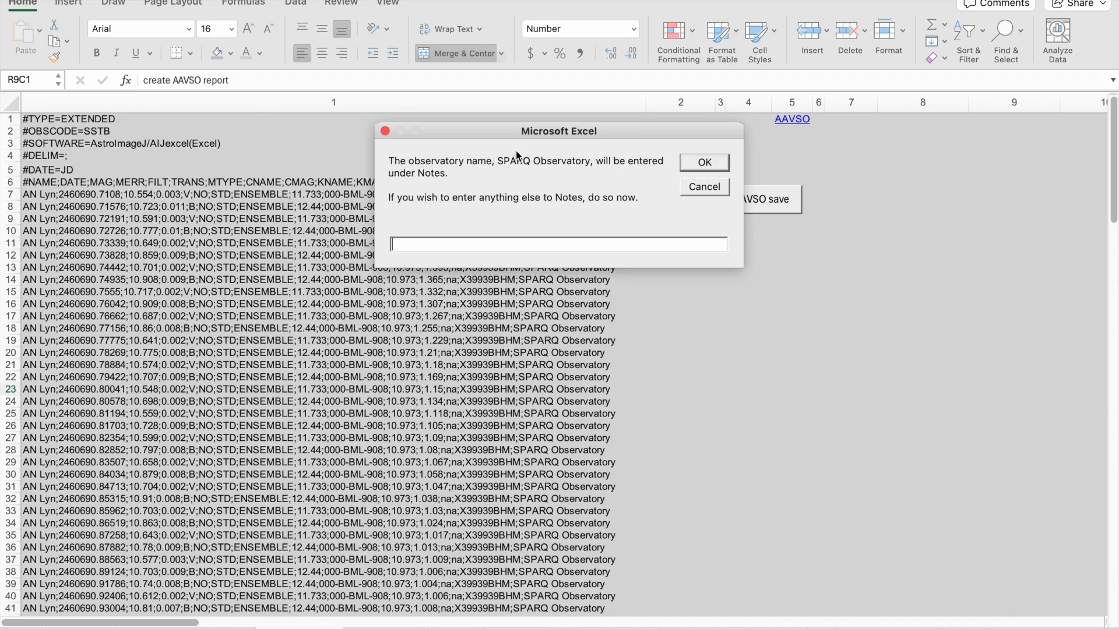
pyautogui.moveTo(493, 134); pyautogui.dragTo(237, 236)
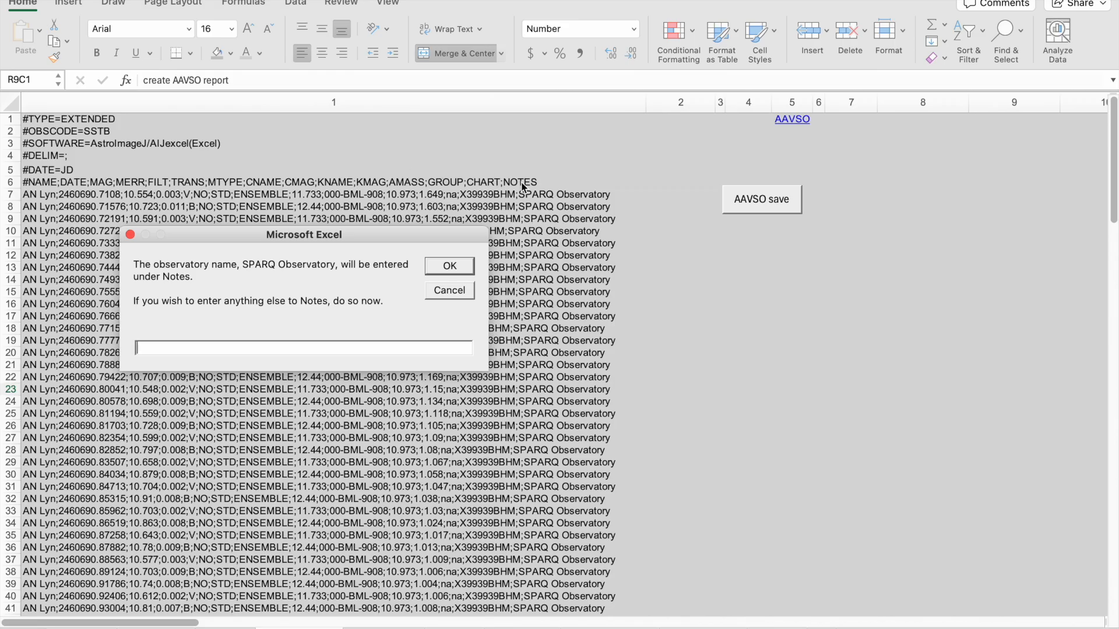
pyautogui.moveTo(394, 241); pyautogui.dragTo(650, 155)
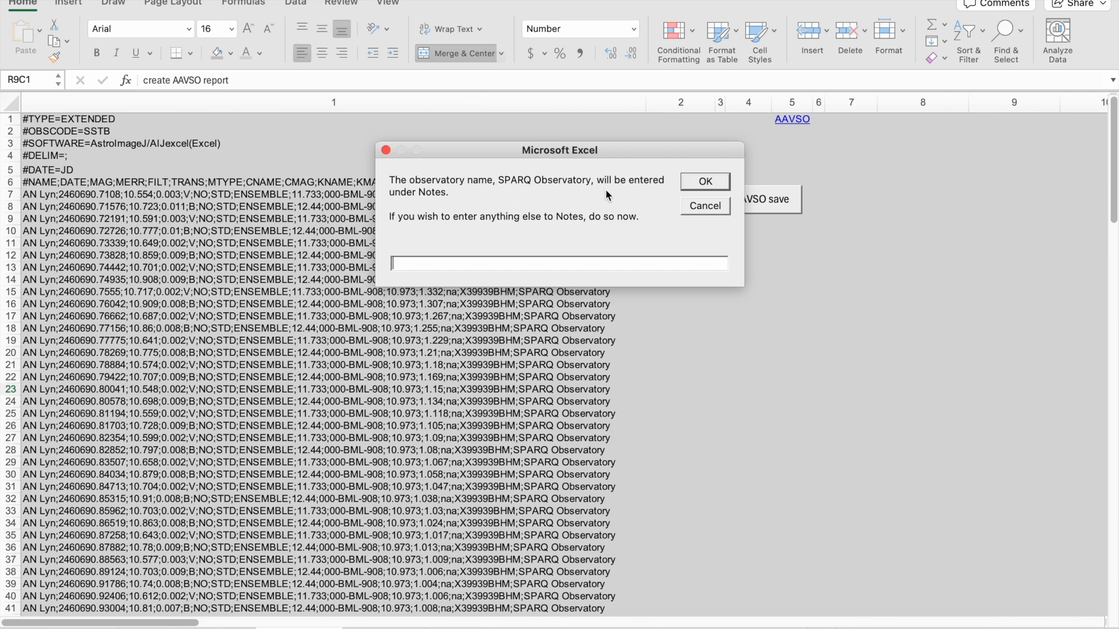
pyautogui.click(705, 182)
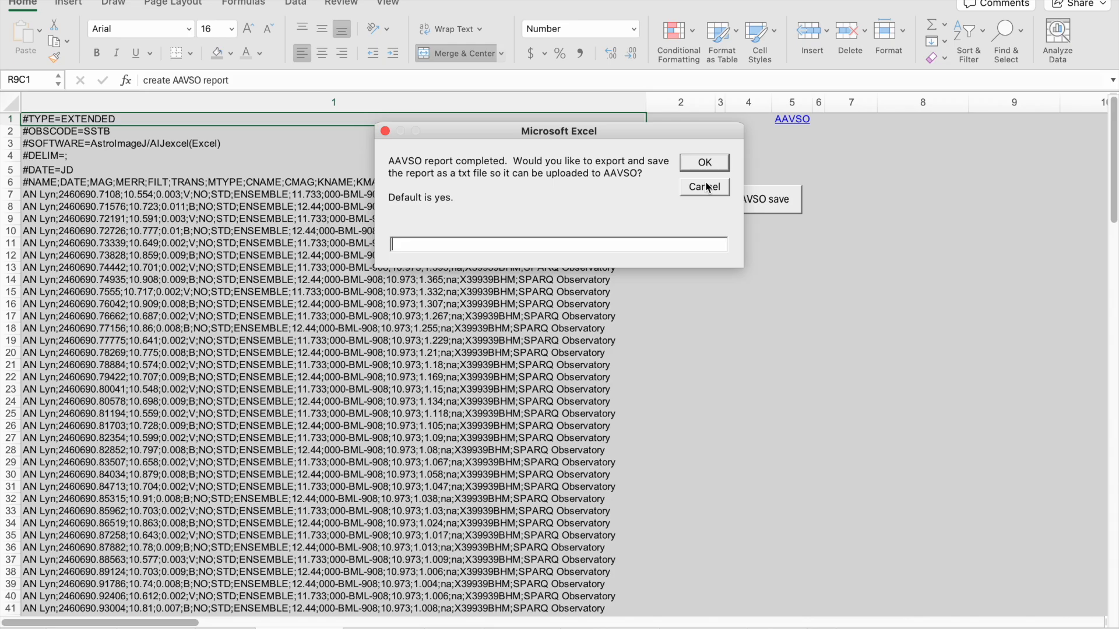
pyautogui.moveTo(621, 139); pyautogui.dragTo(572, 267)
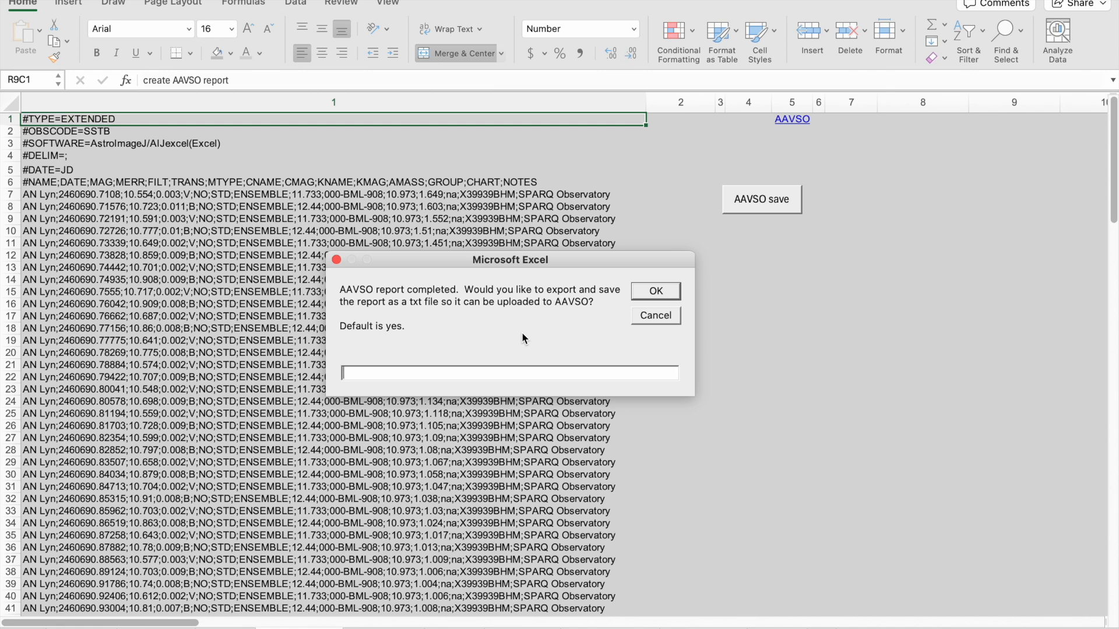
pyautogui.write('kjhg')
pyautogui.click(646, 286)
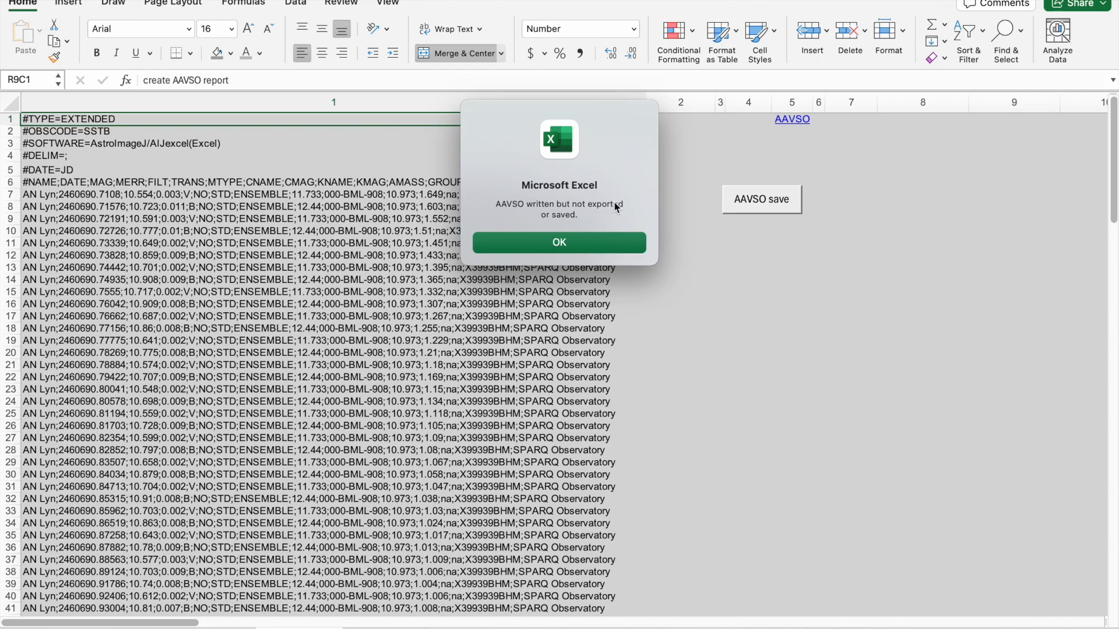
pyautogui.click(570, 243)
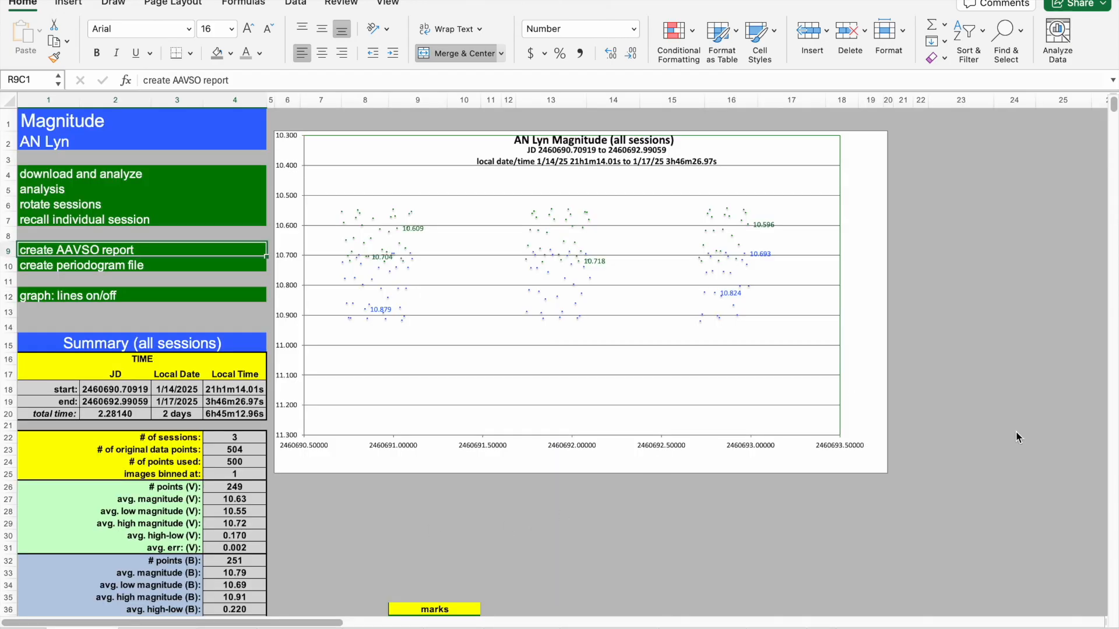
# Scroll down through the Magnitude sheet's data table below the chart and back to the top.
pyautogui.click(684, 538)
pyautogui.press('Left')
pyautogui.press('Left')
pyautogui.press('Left')
pyautogui.press('Left')
pyautogui.press('Left')
pyautogui.press('Left')
pyautogui.press('Left')
pyautogui.press('Left')
pyautogui.press('Left')
pyautogui.press('Left')
pyautogui.press('Left')
pyautogui.press('Left')
pyautogui.press('Down')
pyautogui.press('Down')
pyautogui.press('Down')
pyautogui.press('Down')
pyautogui.press('Down')
pyautogui.press('Down')
pyautogui.press('Down')
pyautogui.press('Down')
pyautogui.press('Down')
pyautogui.press('Down')
pyautogui.press('Down')
pyautogui.press('Down')
pyautogui.press('Down')
pyautogui.press('Down')
pyautogui.press('Down')
pyautogui.press('Down')
pyautogui.press('Down')
pyautogui.press('Down')
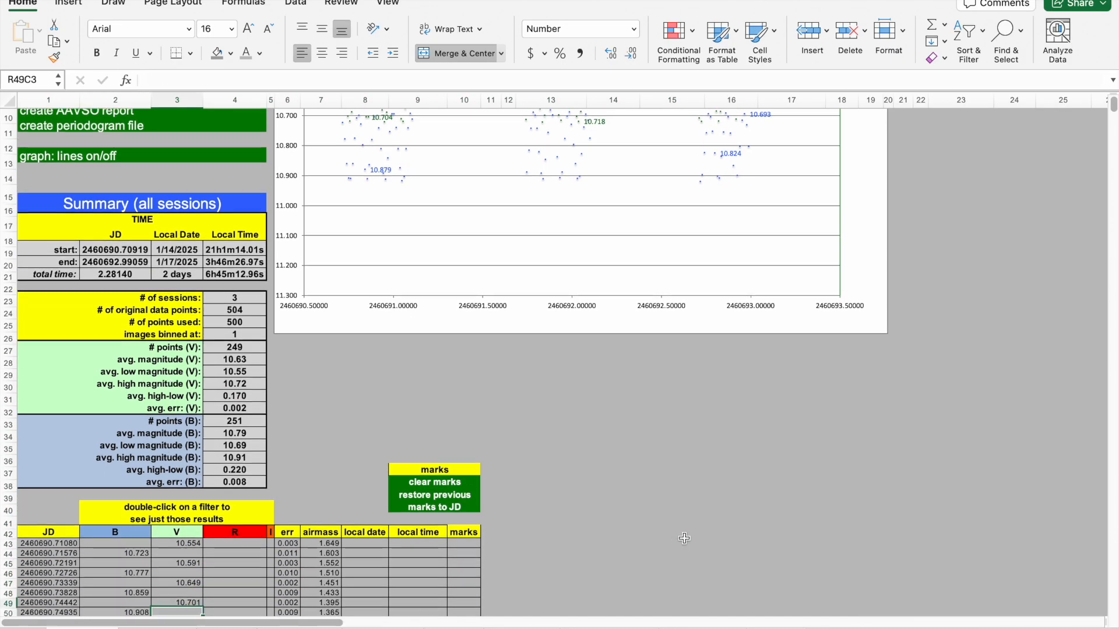
pyautogui.press('Down')
pyautogui.press('Down')
pyautogui.press('Down')
pyautogui.press('Down')
pyautogui.press('Down')
pyautogui.press('Down')
pyautogui.press('Down')
pyautogui.press('Down')
pyautogui.press('Down')
pyautogui.press('Down')
pyautogui.press('Down')
pyautogui.press('Down')
pyautogui.press('Down')
pyautogui.press('Down')
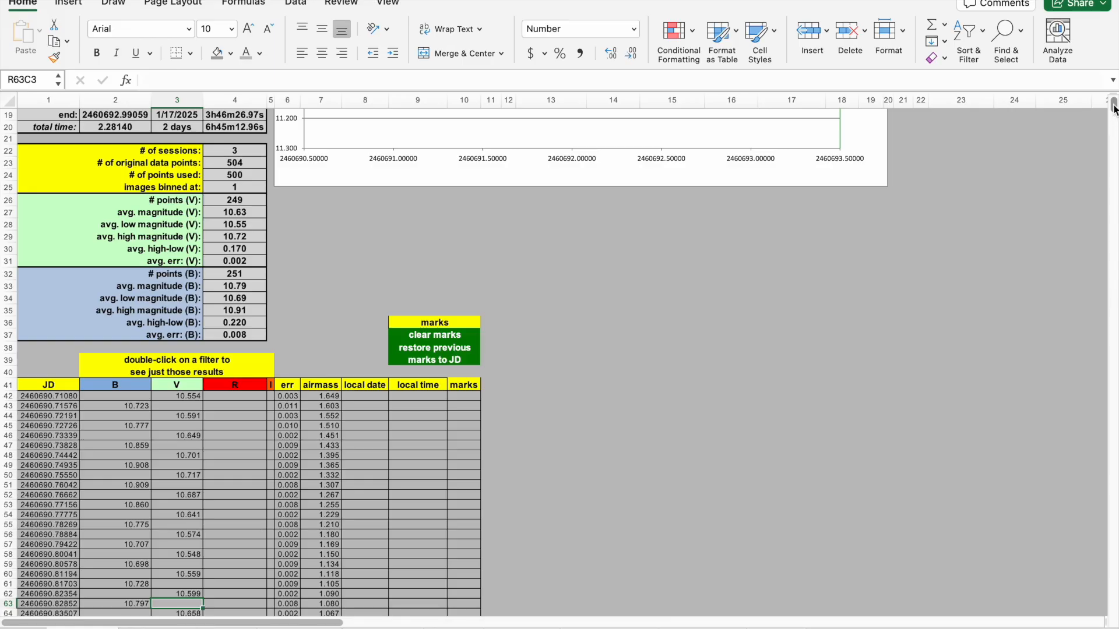
pyautogui.moveTo(1113, 105); pyautogui.dragTo(1114, 97)
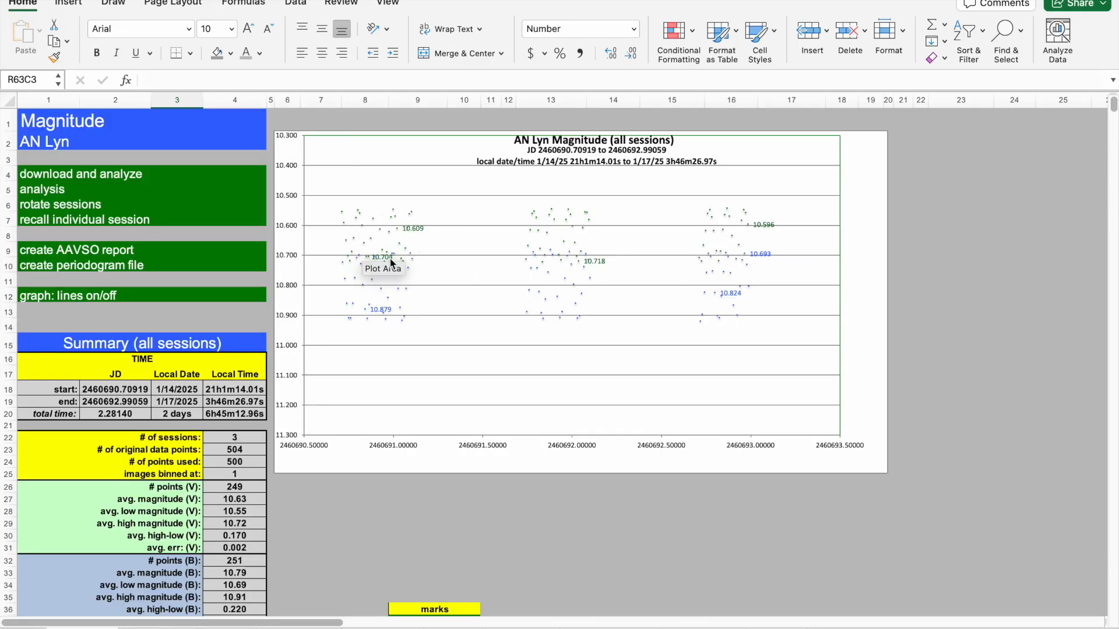
pyautogui.moveTo(582, 222)
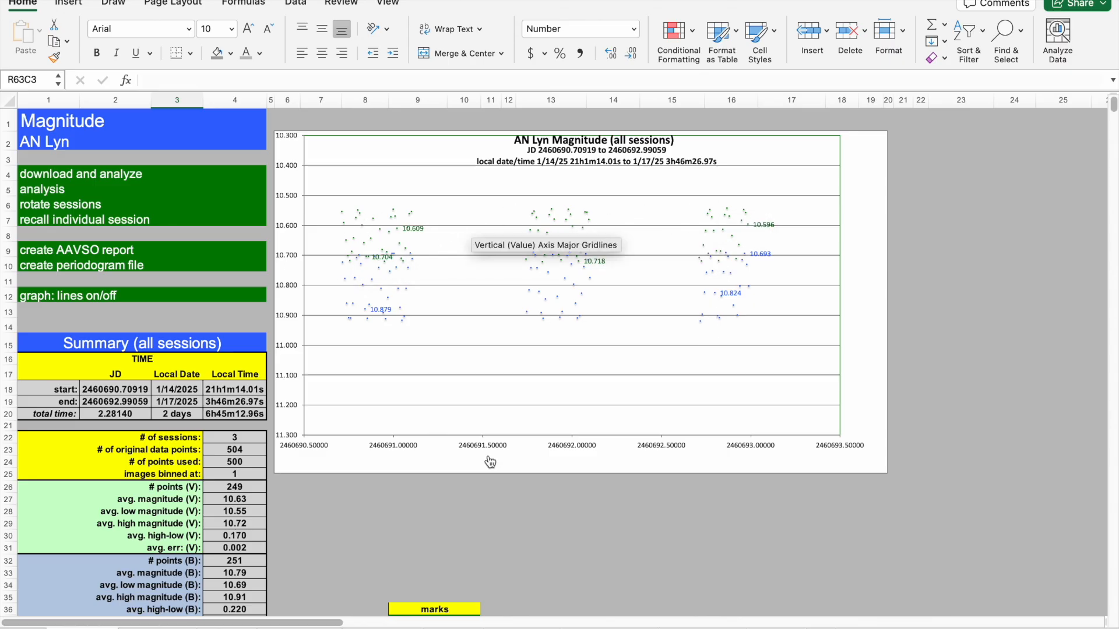
pyautogui.click(463, 520)
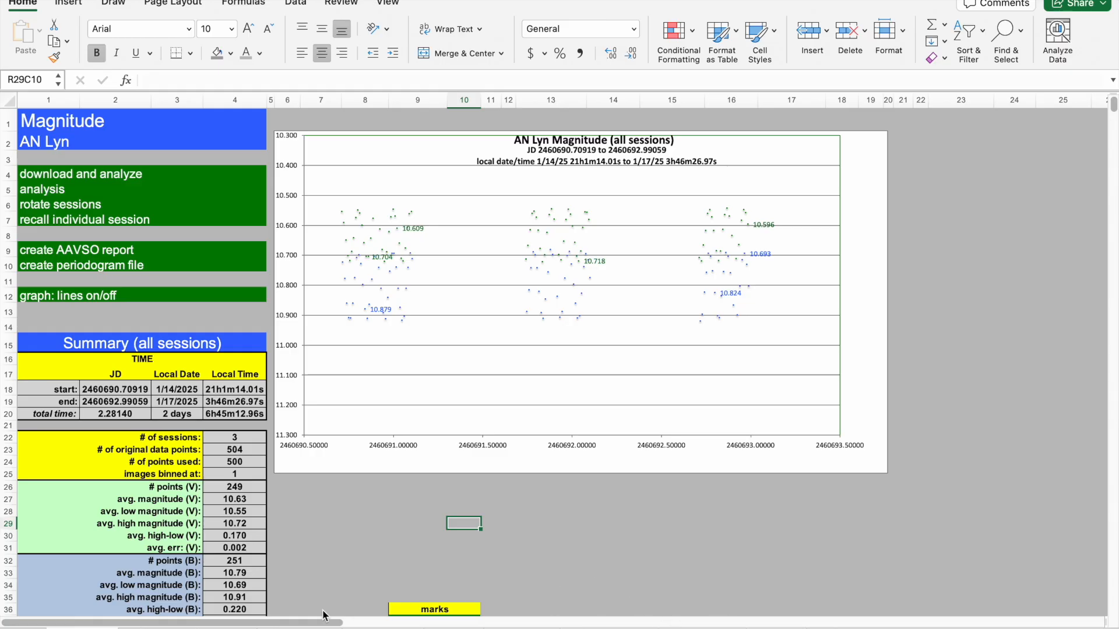
pyautogui.click(309, 625)
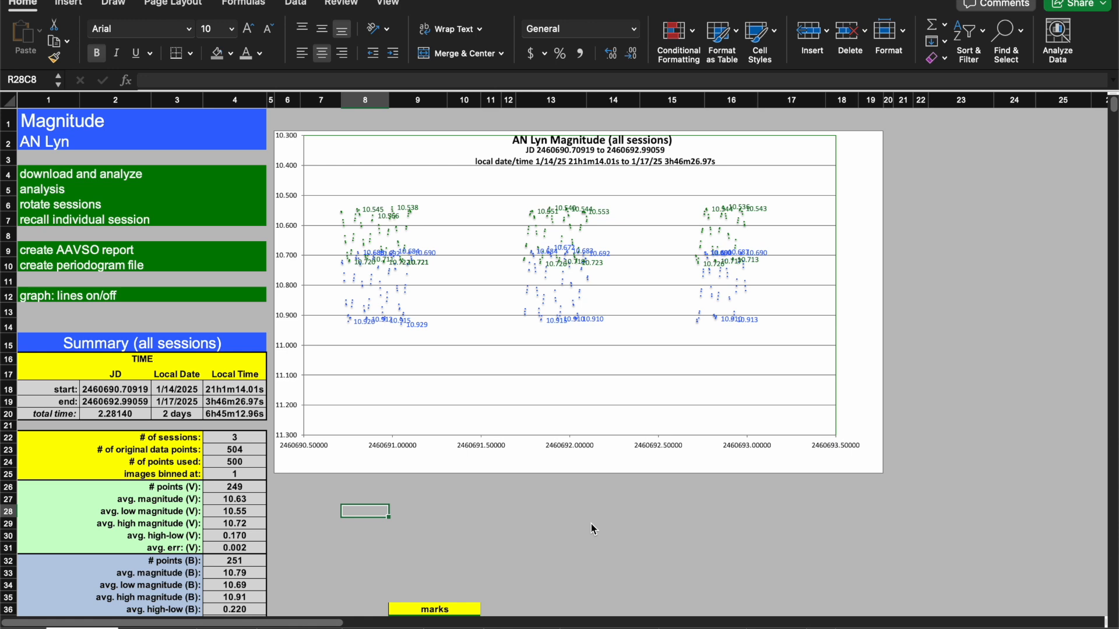
pyautogui.click(467, 521)
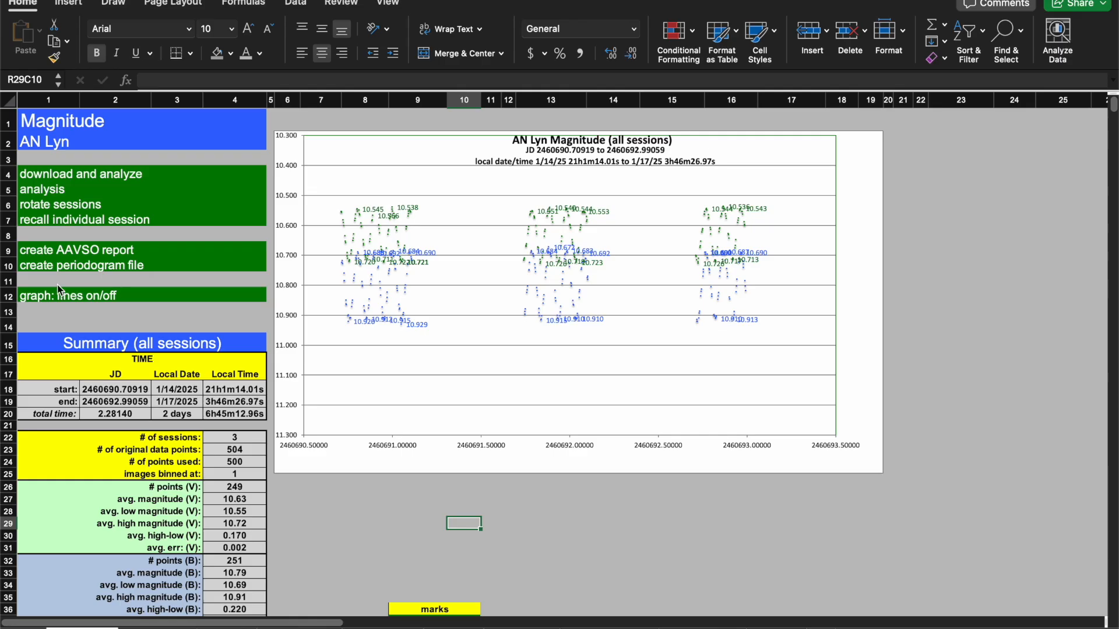
# Create the periodogram file with the suggested name ANLynPeriodogram.
pyautogui.click(37, 265)
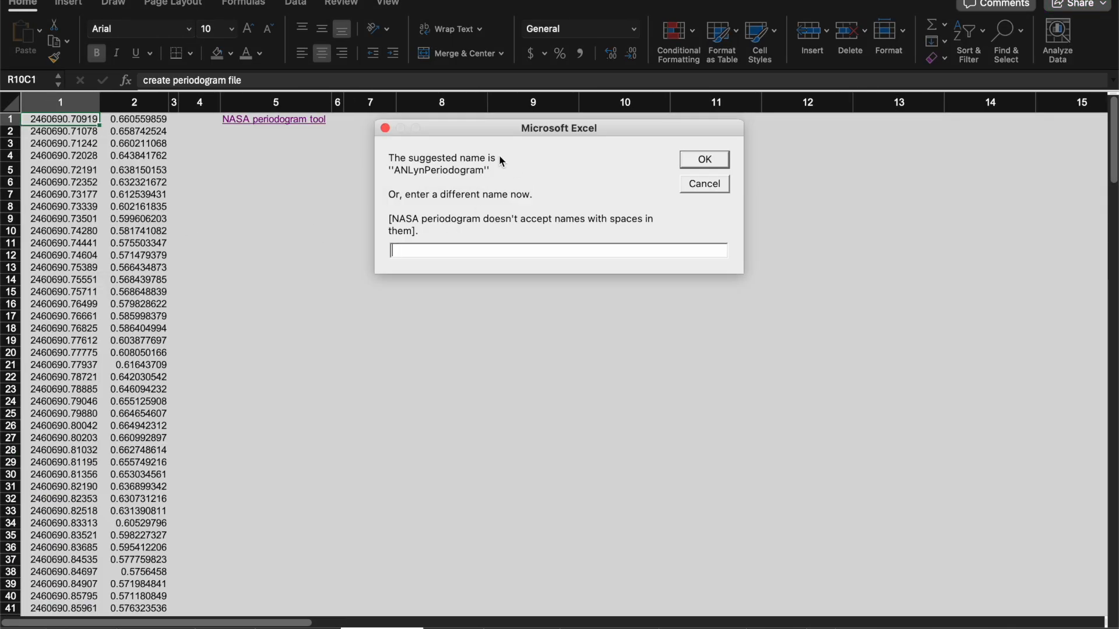
pyautogui.moveTo(480, 128); pyautogui.dragTo(439, 135)
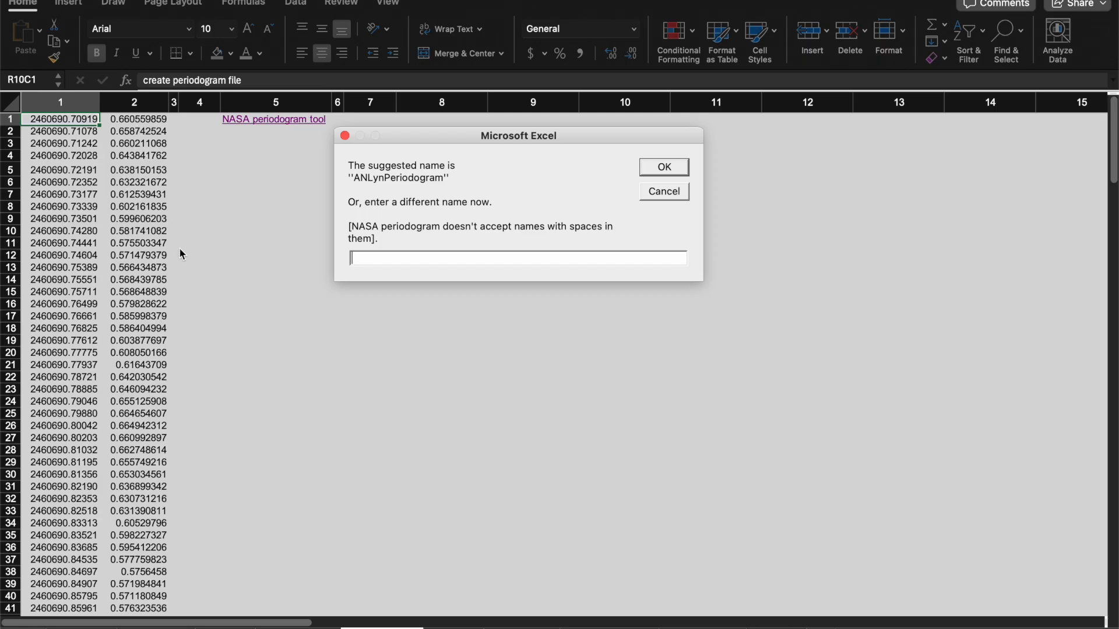
pyautogui.click(664, 168)
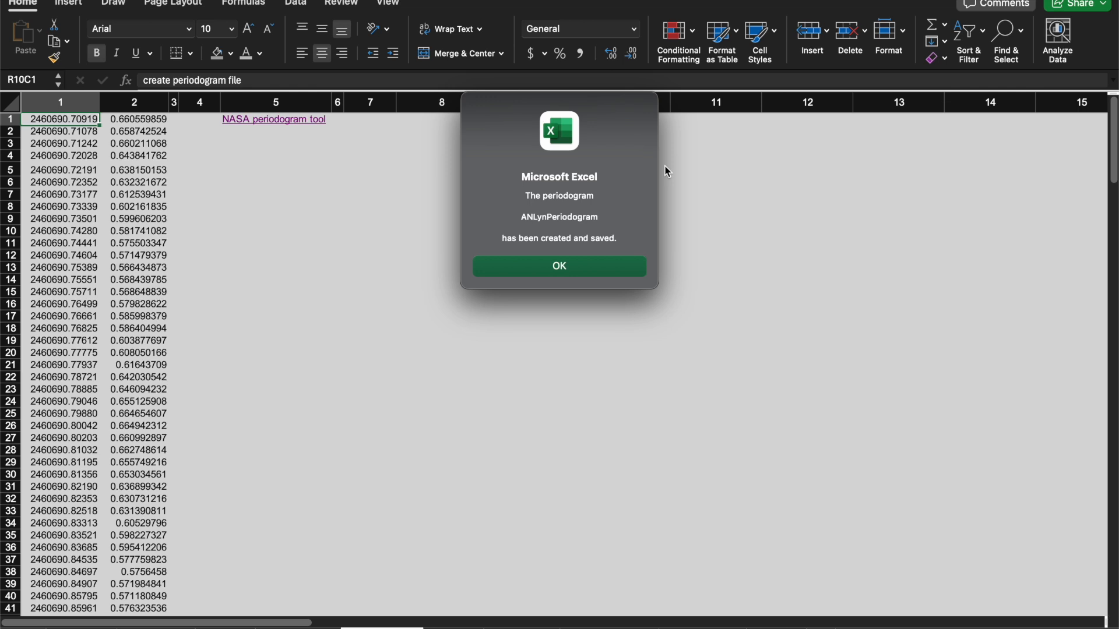
pyautogui.click(560, 267)
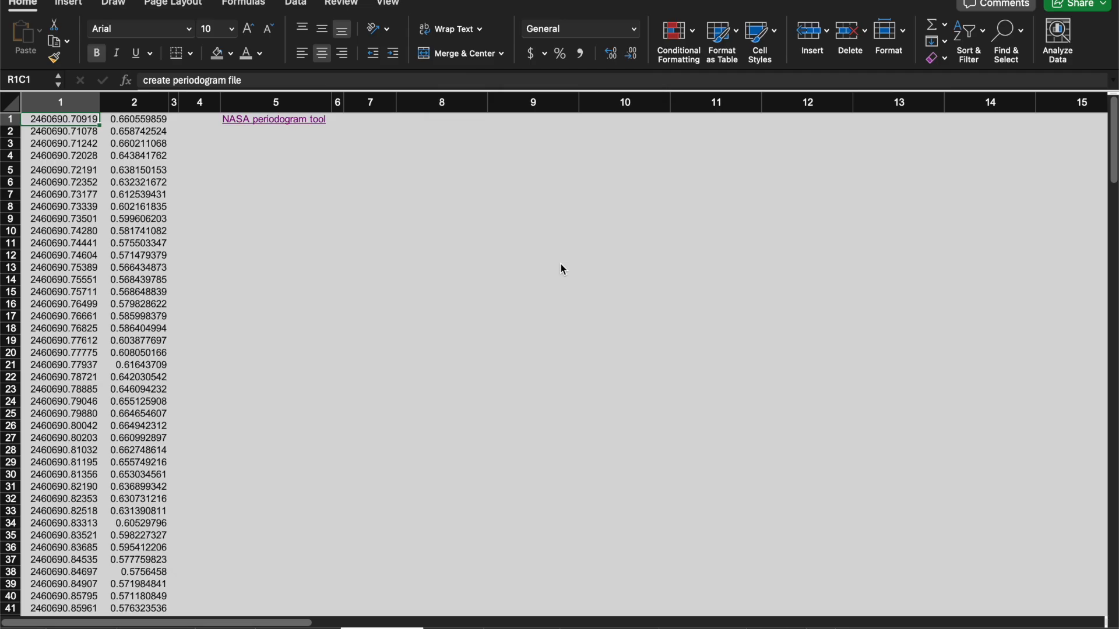
# Open the NASA periodogram tool, upload ANLynPeriodogram.txt and calculate the periodogram.
pyautogui.click(271, 122)
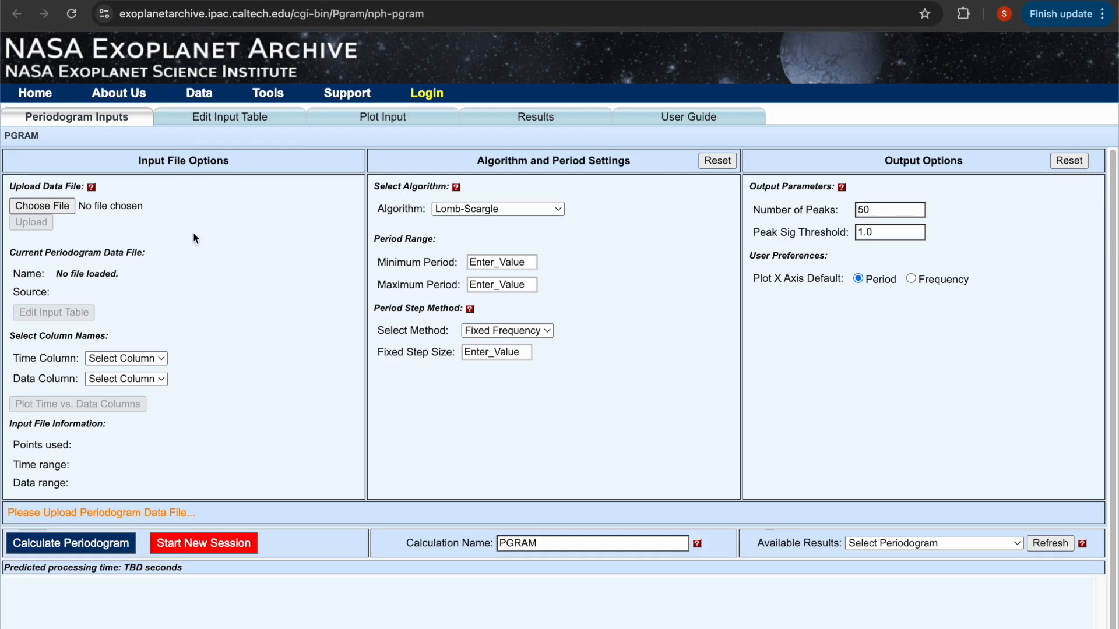
pyautogui.click(53, 208)
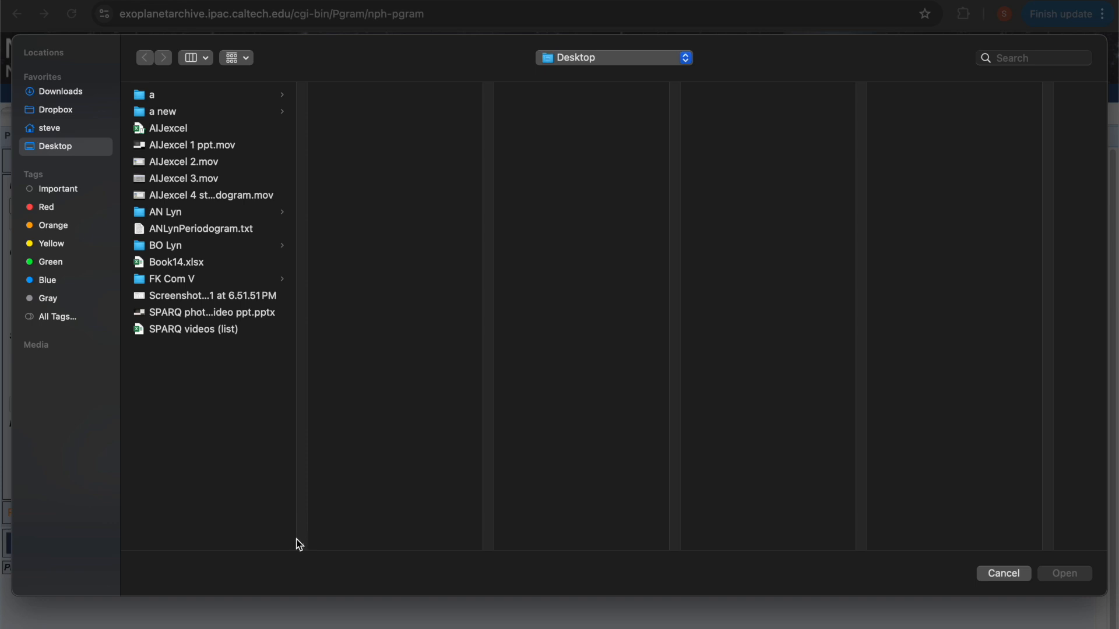
pyautogui.moveTo(301, 544); pyautogui.dragTo(467, 532)
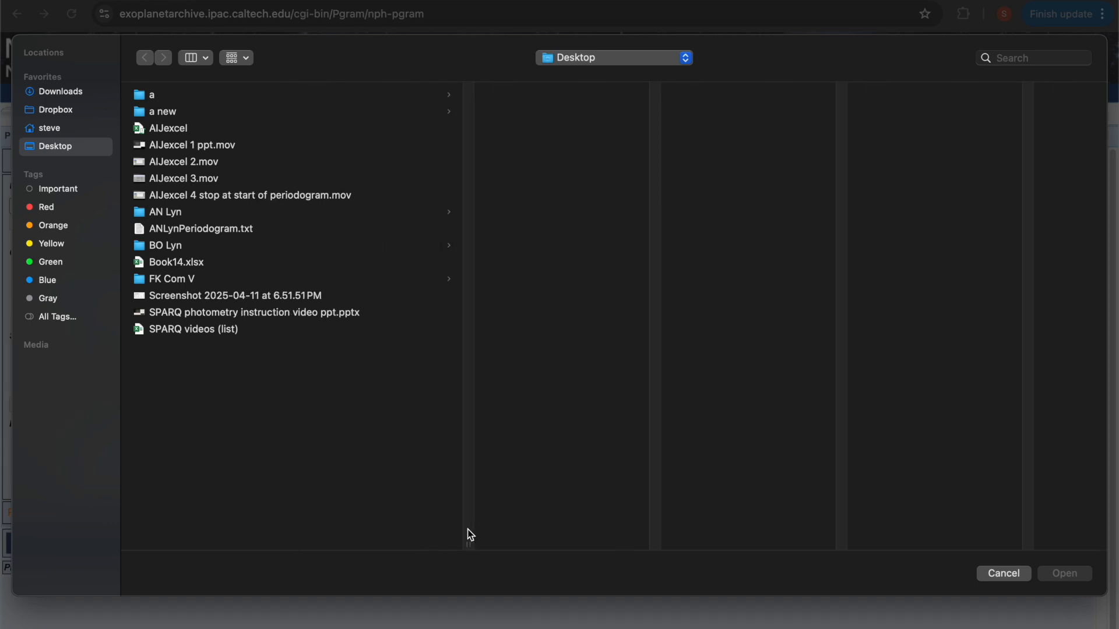
pyautogui.click(187, 229)
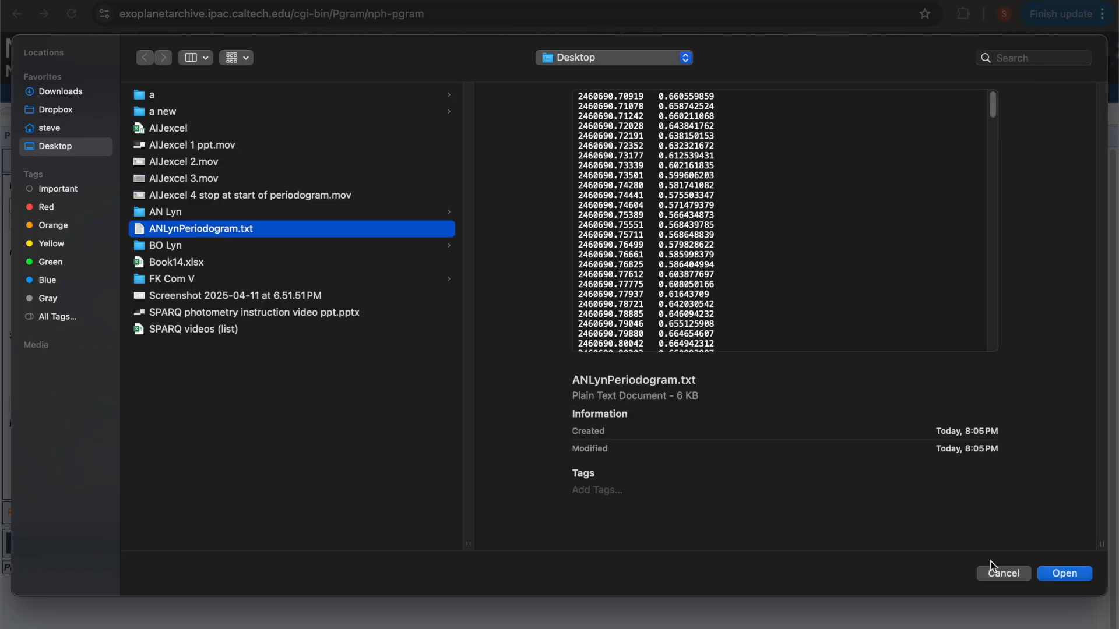
pyautogui.click(1057, 569)
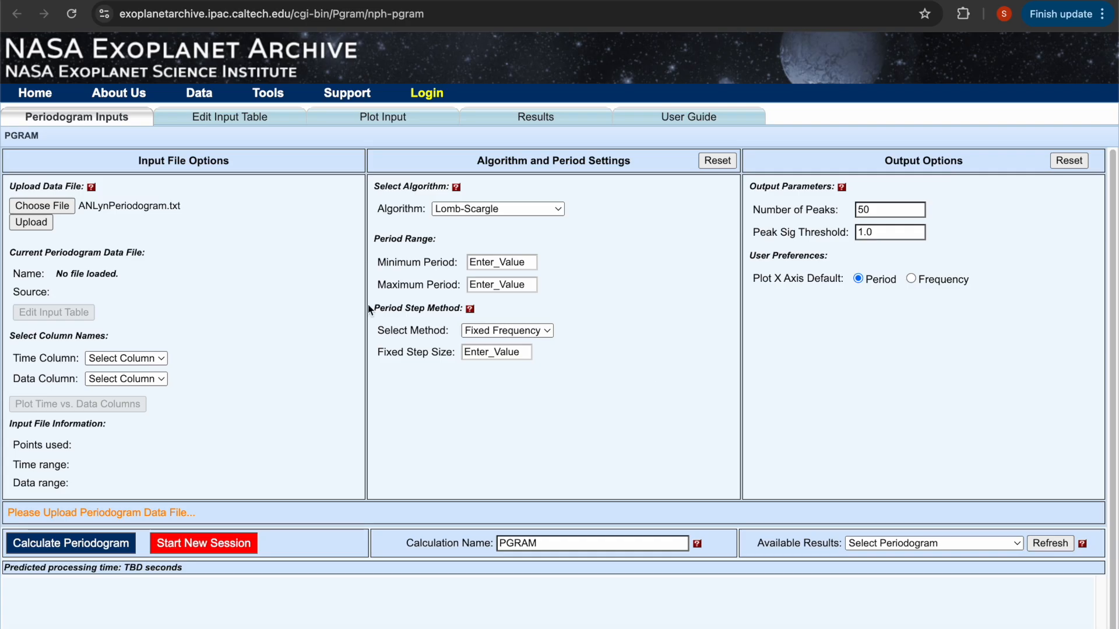
pyautogui.click(36, 226)
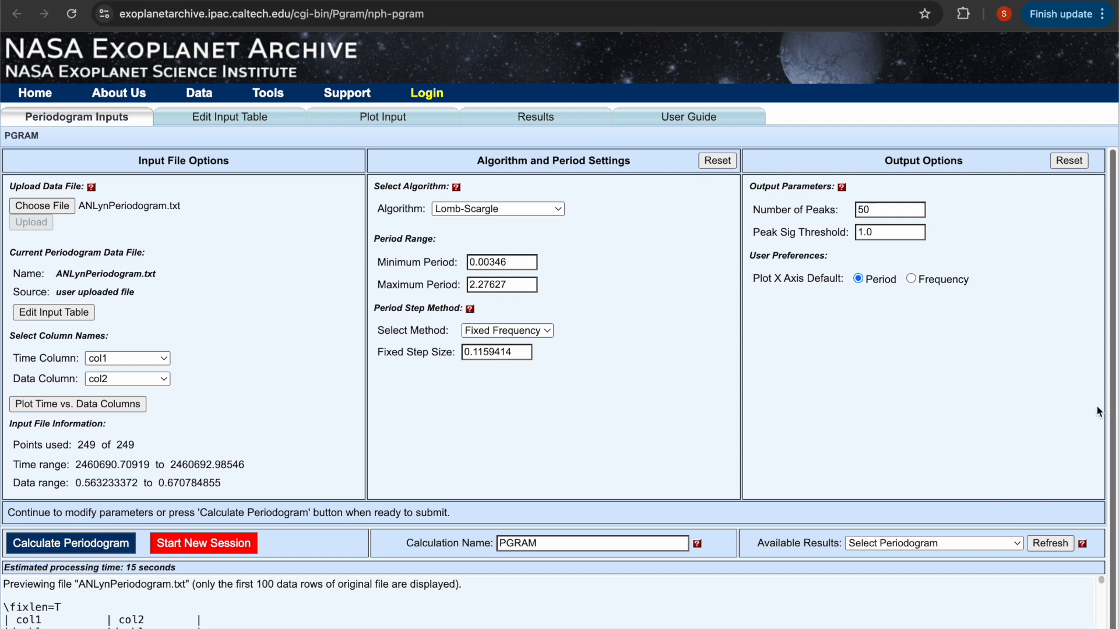
pyautogui.click(66, 546)
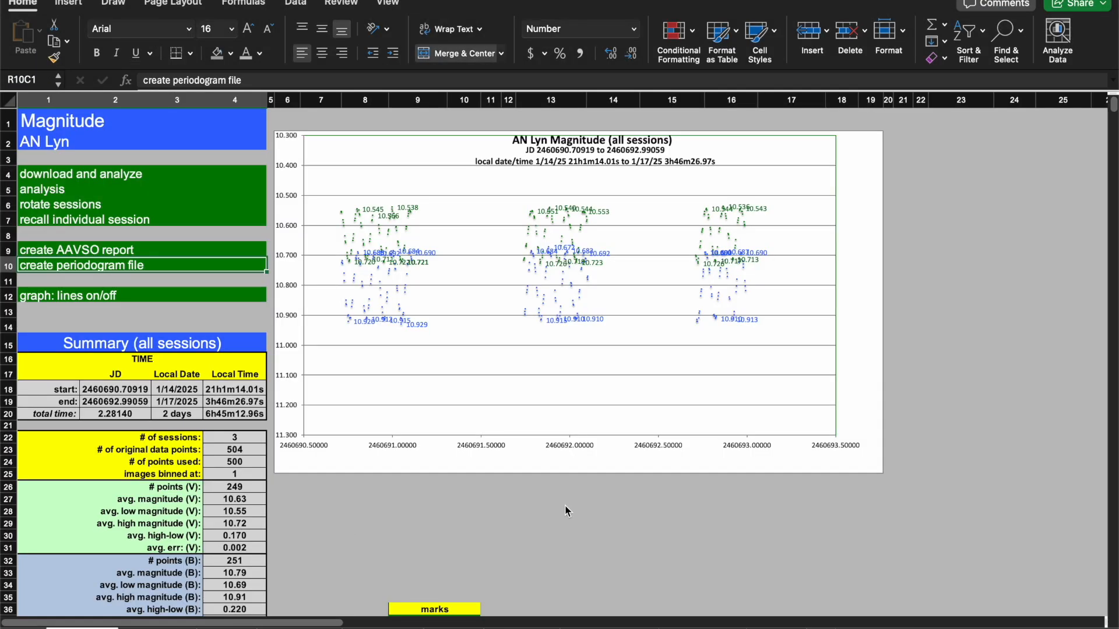
# Return to the Magnitude sheet and scroll down through its data table and marks column.
pyautogui.click(595, 524)
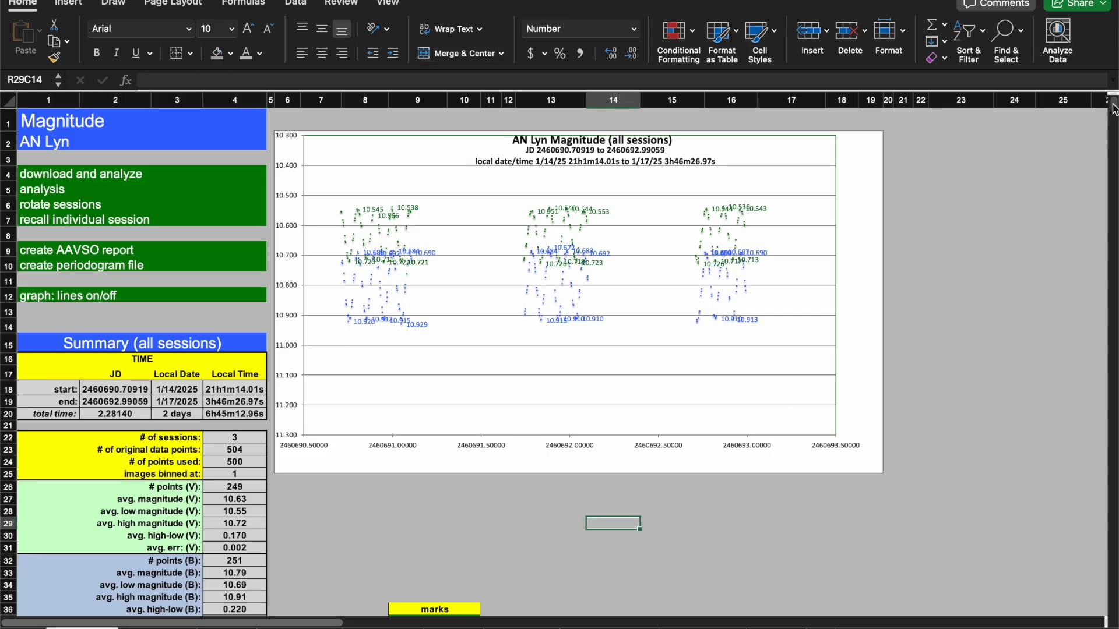
pyautogui.click(1014, 415)
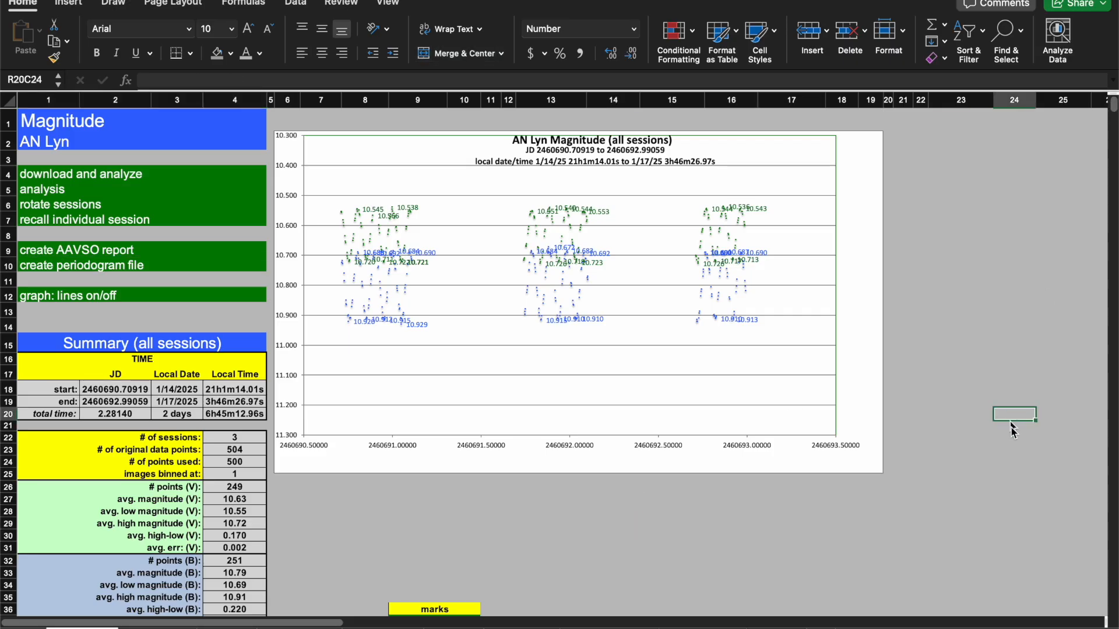
pyautogui.click(518, 549)
pyautogui.press('Left')
pyautogui.press('Left')
pyautogui.press('Left')
pyautogui.press('Down')
pyautogui.press('Down')
pyautogui.press('Down')
pyautogui.press('Down')
pyautogui.press('Down')
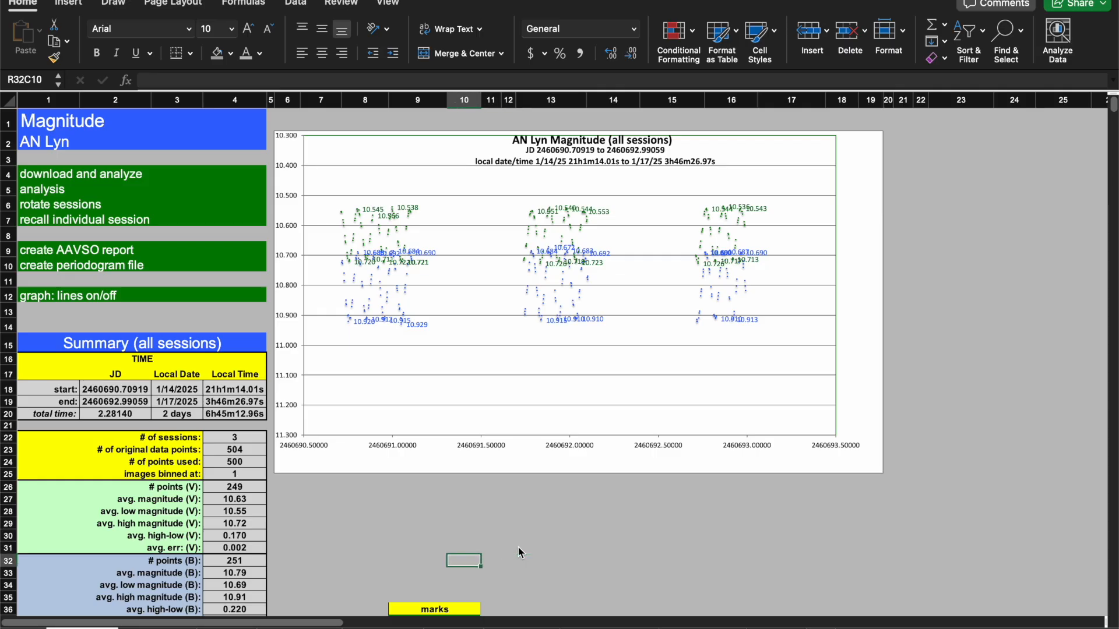
pyautogui.press('Down')
pyautogui.press('Down')
pyautogui.press('Down')
pyautogui.press('Down')
pyautogui.press('Down')
pyautogui.press('Down')
pyautogui.press('Down')
pyautogui.press('Down')
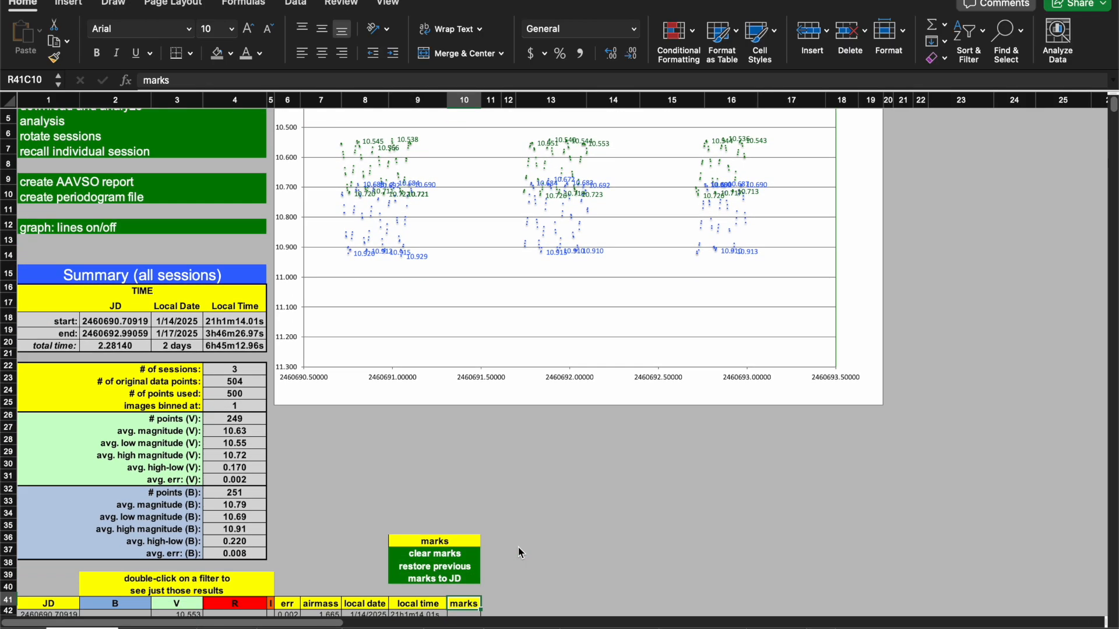
pyautogui.press('Down')
pyautogui.press('Down')
pyautogui.press('Down')
pyautogui.press('Down')
pyautogui.press('Down')
pyautogui.press('Down')
pyautogui.press('Down')
pyautogui.press('Down')
pyautogui.press('Down')
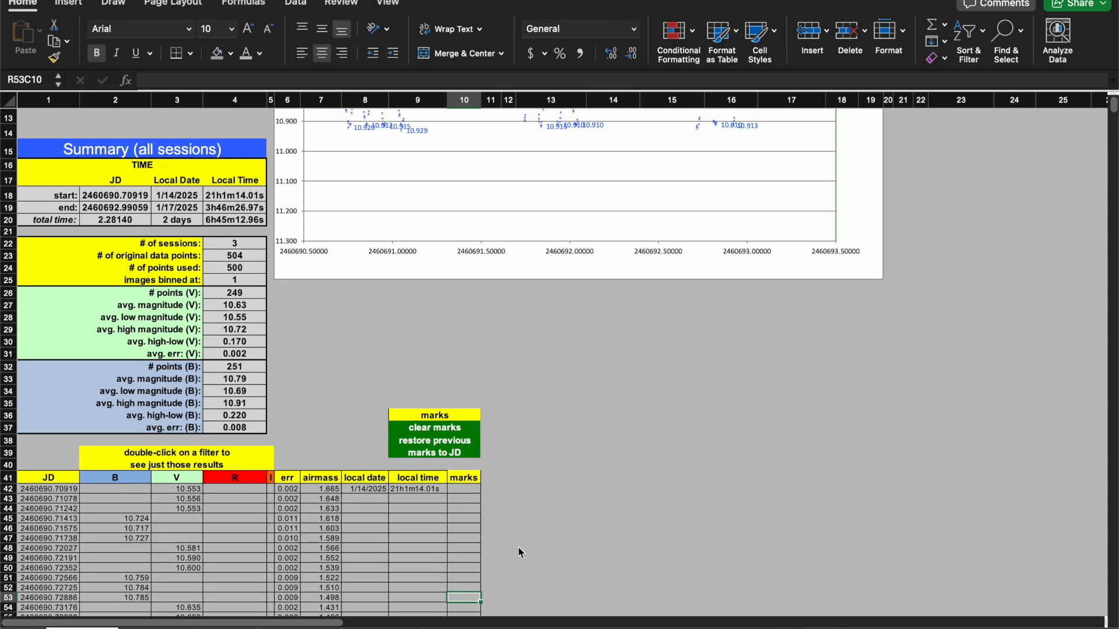
pyautogui.press('Down')
pyautogui.press('Down')
pyautogui.press('Down')
pyautogui.press('Down')
pyautogui.press('Down')
pyautogui.press('Down')
pyautogui.press('Down')
pyautogui.press('Down')
pyautogui.press('Down')
pyautogui.press('Down')
pyautogui.press('Down')
pyautogui.press('Down')
pyautogui.press('Down')
pyautogui.press('Down')
pyautogui.press('Down')
pyautogui.press('Down')
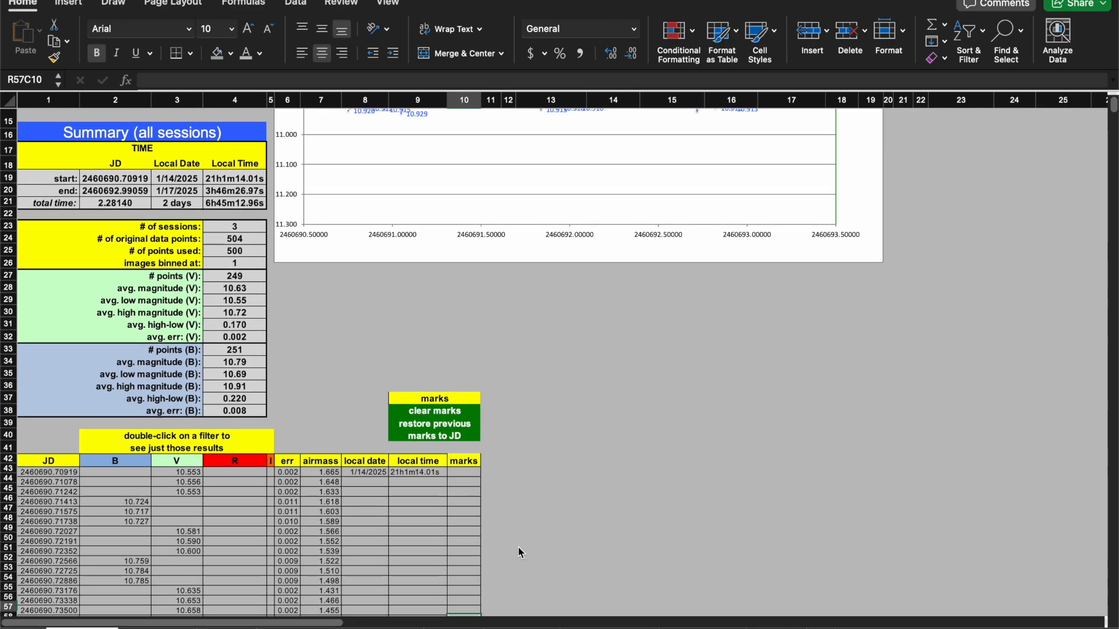
pyautogui.press('Down')
pyautogui.press('Down')
pyautogui.press('Down')
pyautogui.press('Down')
pyautogui.press('Down')
pyautogui.press('Down')
pyautogui.press('Down')
pyautogui.press('Down')
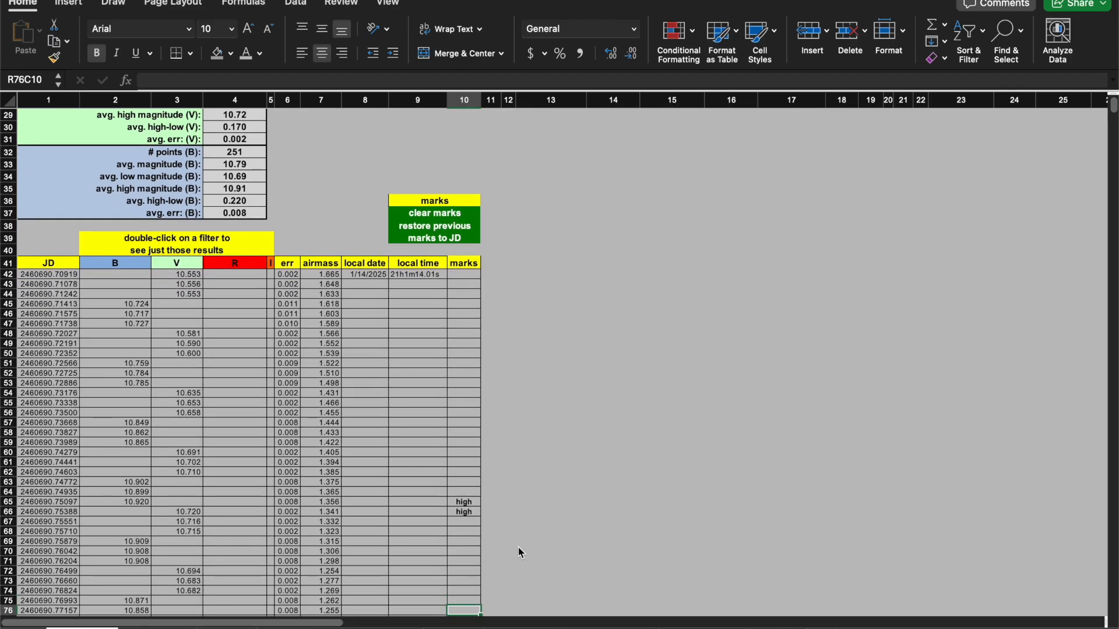
# Examine the B and V magnitude values in the rows flagged high in the marks column.
pyautogui.press('Up')
pyautogui.press('Up')
pyautogui.press('Up')
pyautogui.press('Up')
pyautogui.press('Up')
pyautogui.press('Up')
pyautogui.press('Up')
pyautogui.press('Up')
pyautogui.press('Up')
pyautogui.press('Up')
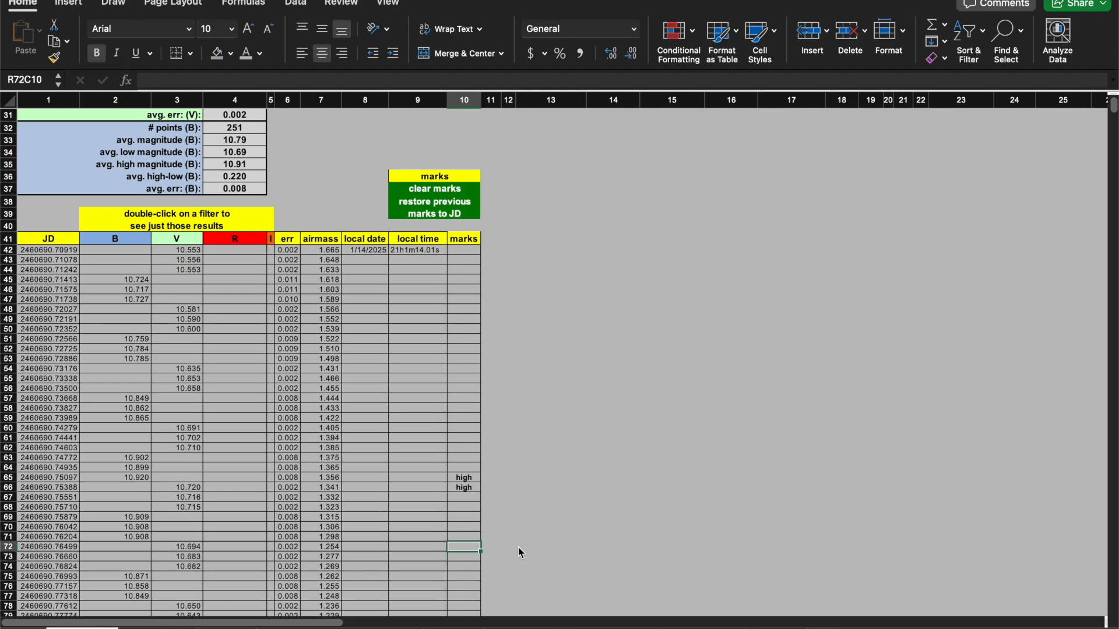
pyautogui.press('Up')
pyautogui.press('Up')
pyautogui.press('Down')
pyautogui.press('Down')
pyautogui.press('Up')
pyautogui.press('Up')
pyautogui.press('Left')
pyautogui.press('Left')
pyautogui.press('Left')
pyautogui.press('Left')
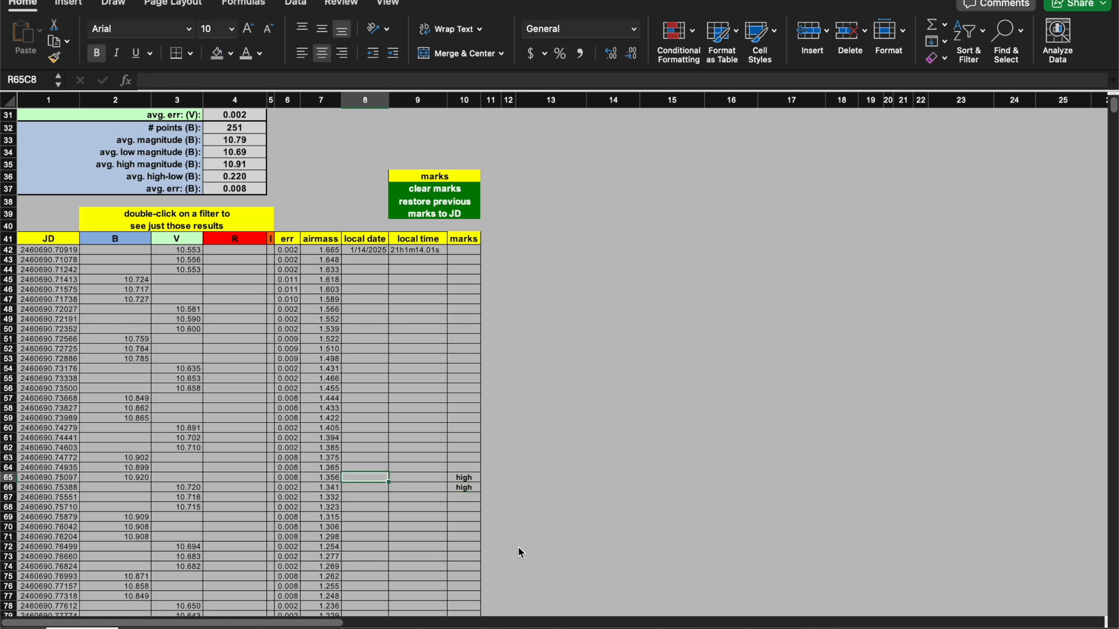
pyautogui.press('Left')
pyautogui.press('Left')
pyautogui.press('Left')
pyautogui.press('Left')
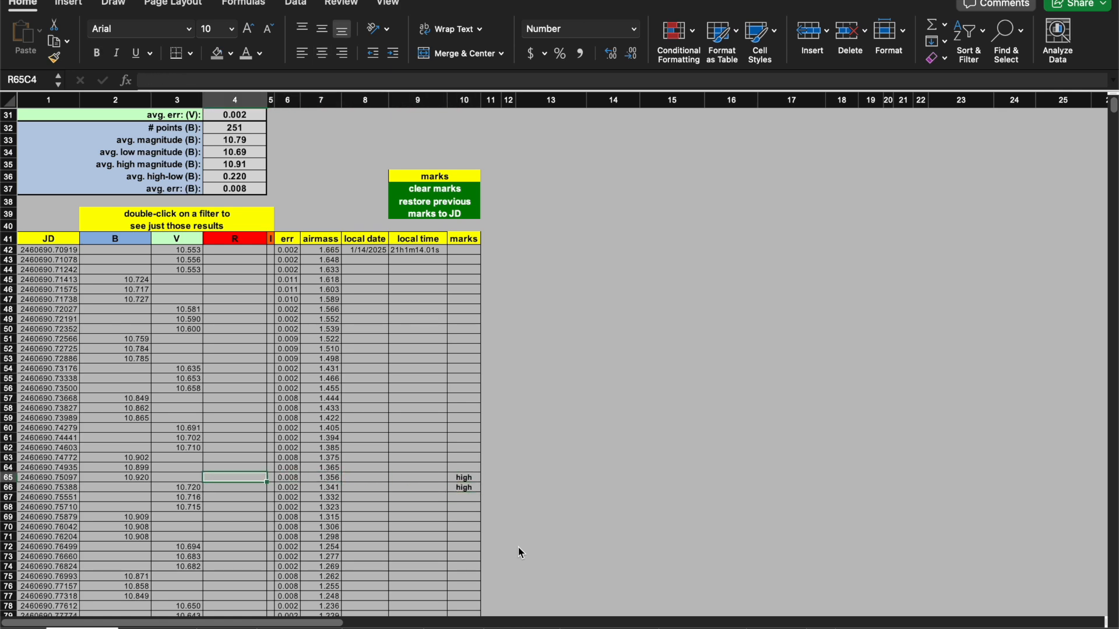
pyautogui.press('Right')
pyautogui.press('Left')
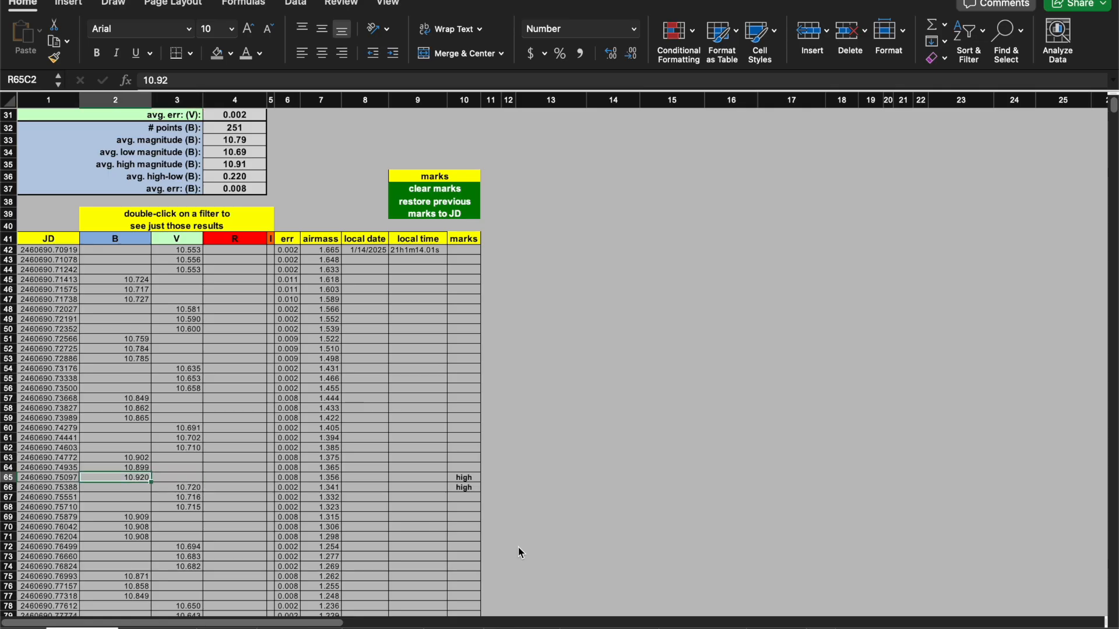
pyautogui.press('Right')
pyautogui.press('Right')
pyautogui.press('Right')
pyautogui.press('Down')
pyautogui.press('Left')
pyautogui.press('Left')
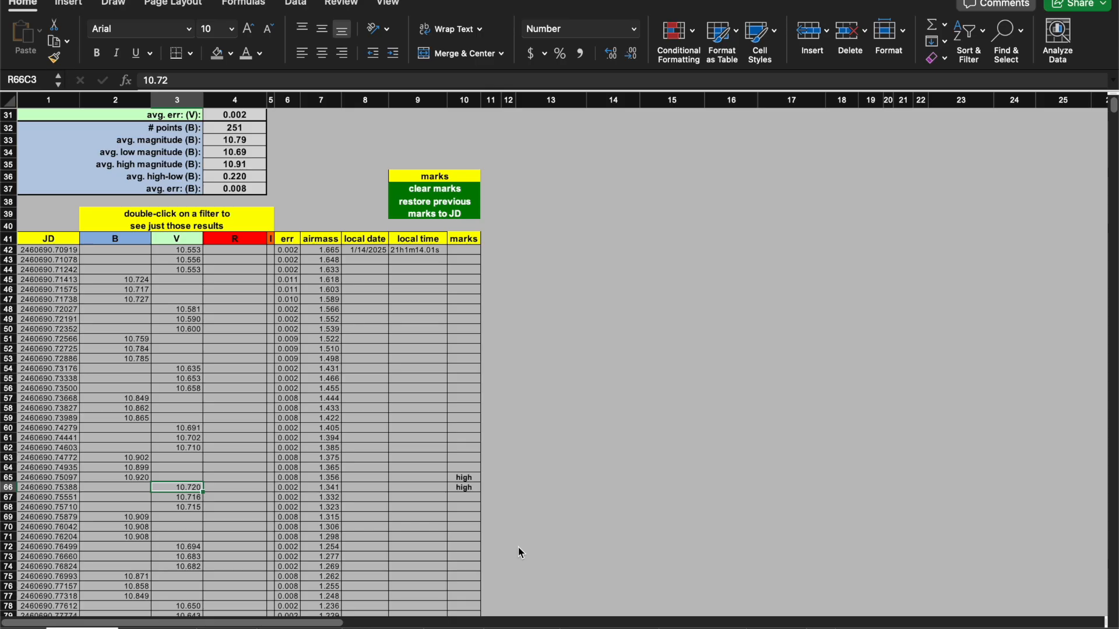
pyautogui.press('Right')
pyautogui.press('Right')
pyautogui.press('Right')
pyautogui.press('Right')
pyautogui.press('Right')
pyautogui.press('Right')
pyautogui.press('Right')
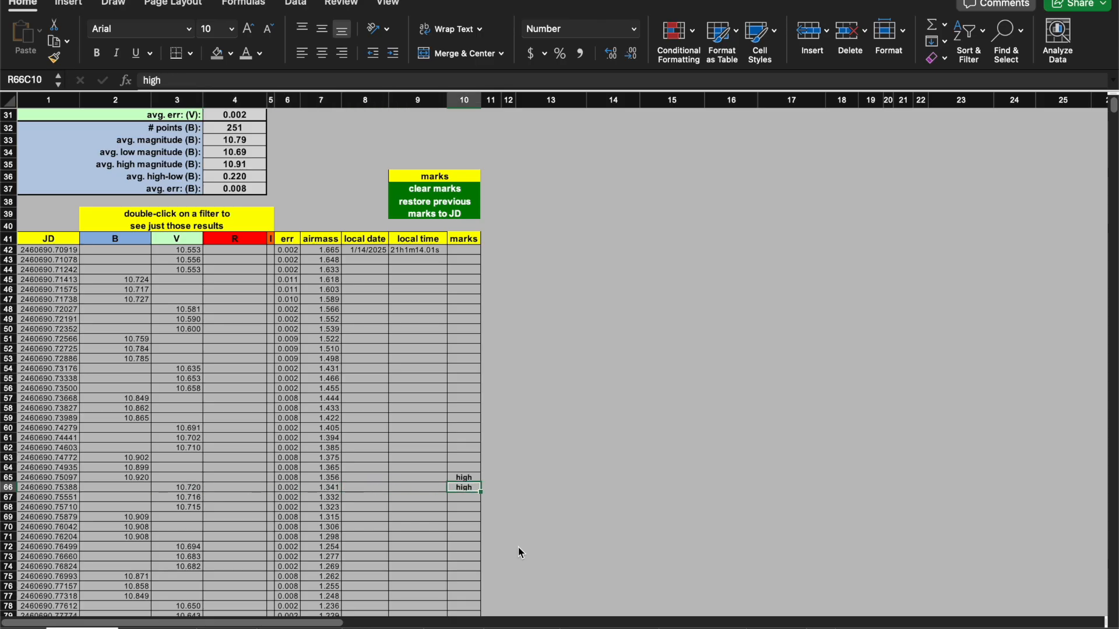
# Recall individual session 2 and chart it, inspecting the peak data points on the chart.
pyautogui.click(901, 411)
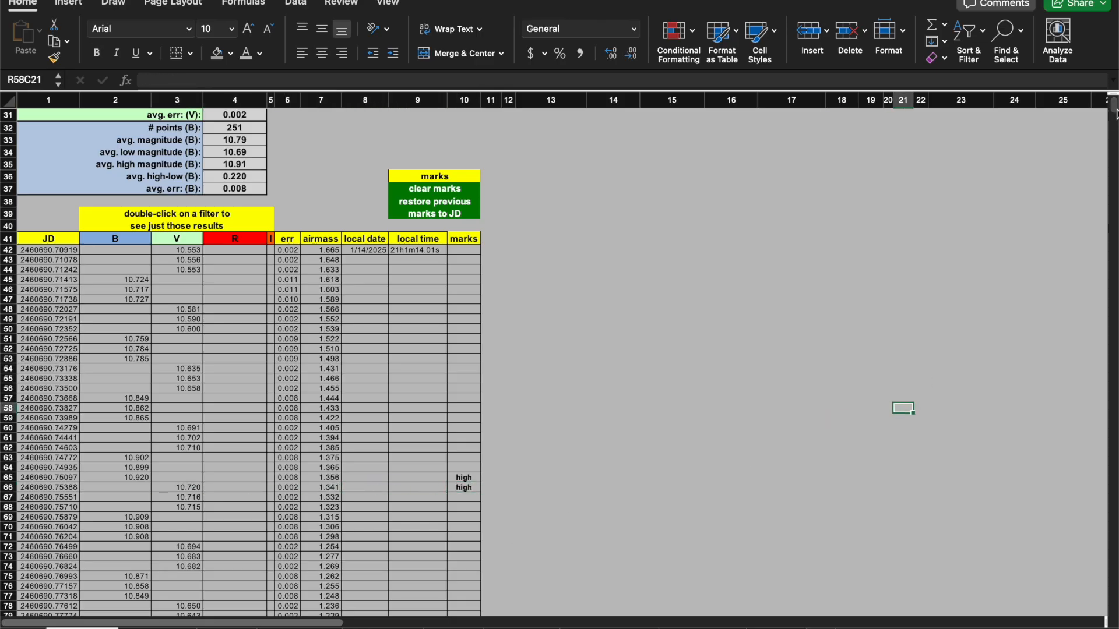
pyautogui.scroll(10, 1115, 108)
pyautogui.click(618, 526)
pyautogui.click(535, 513)
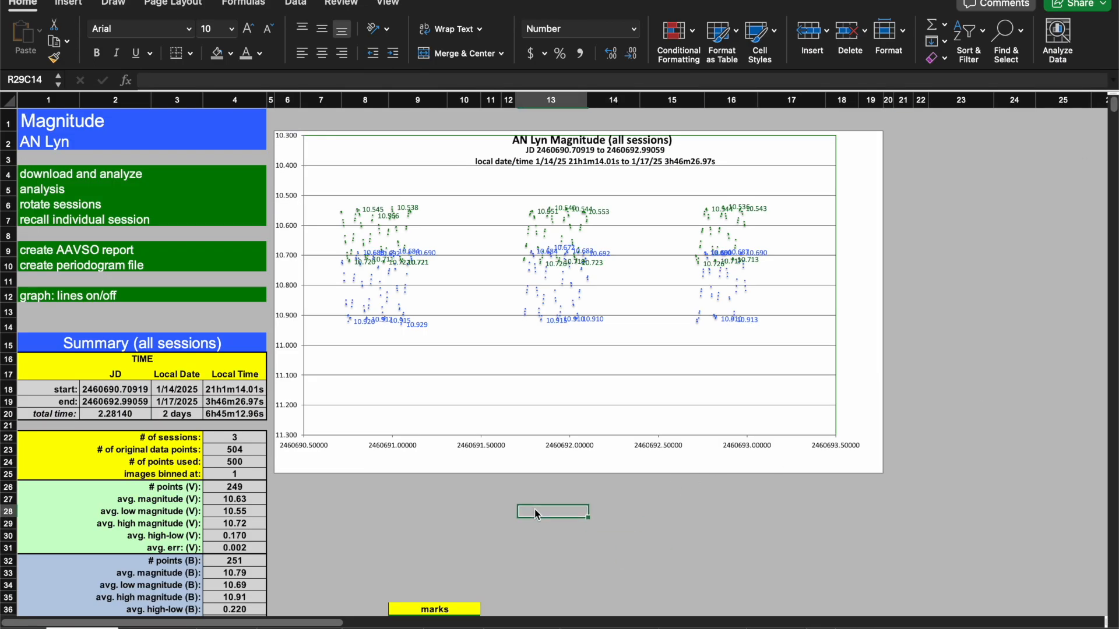
pyautogui.click(421, 509)
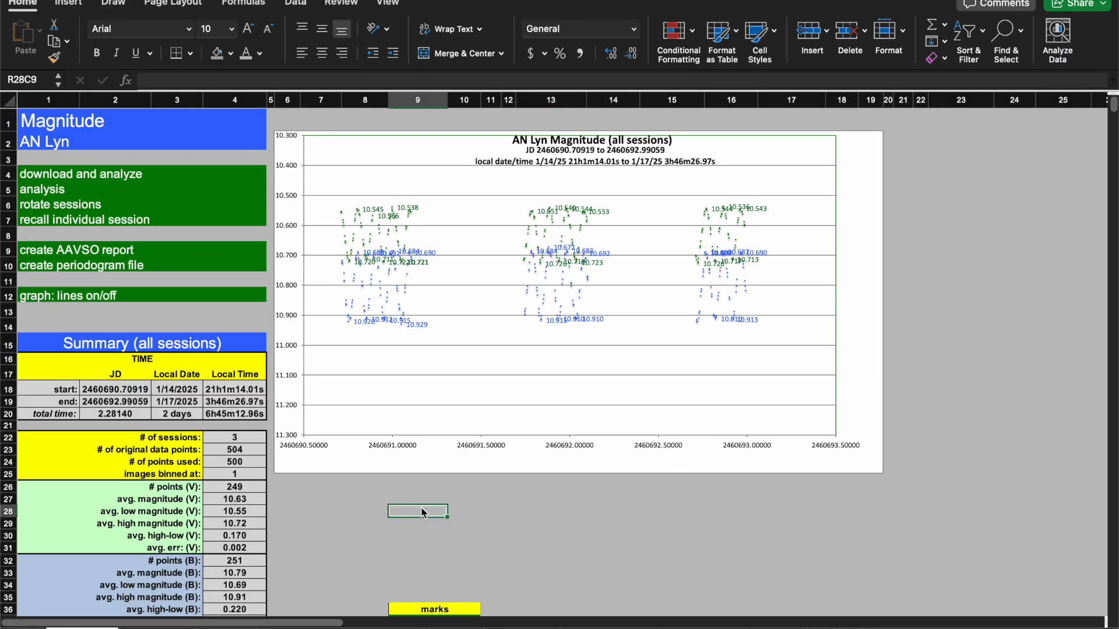
pyautogui.click(43, 222)
pyautogui.write('2')
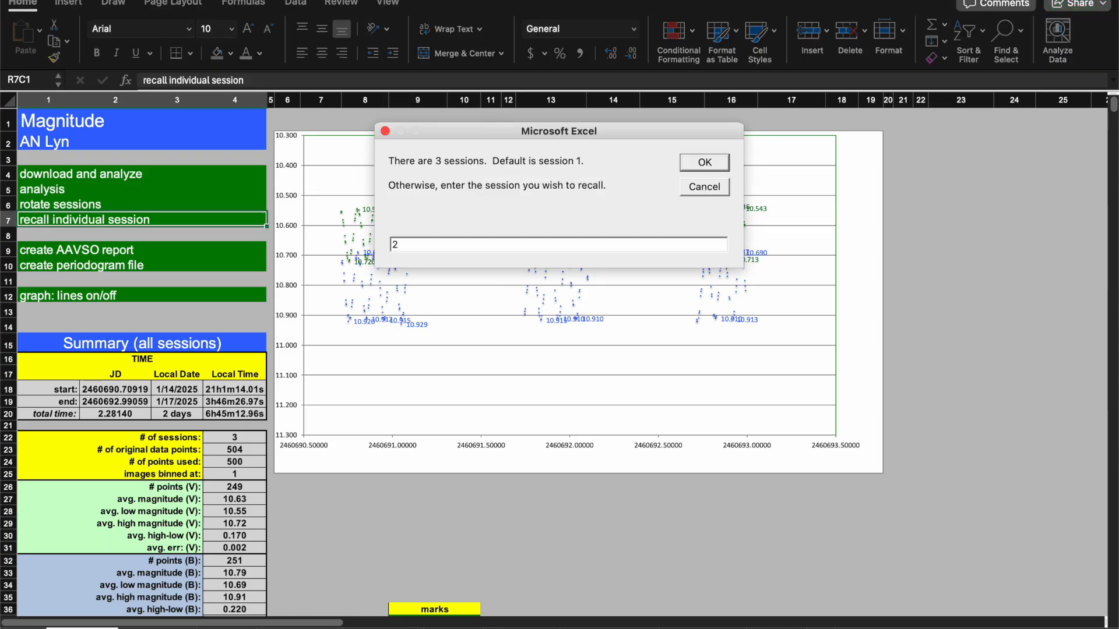
pyautogui.press('Return')
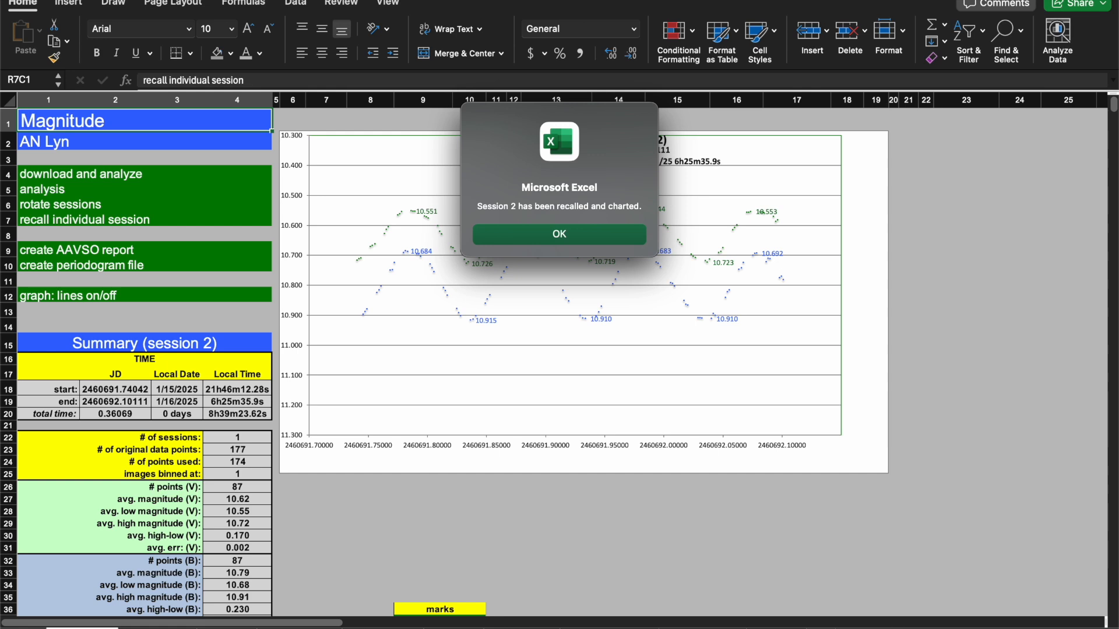
pyautogui.press('Return')
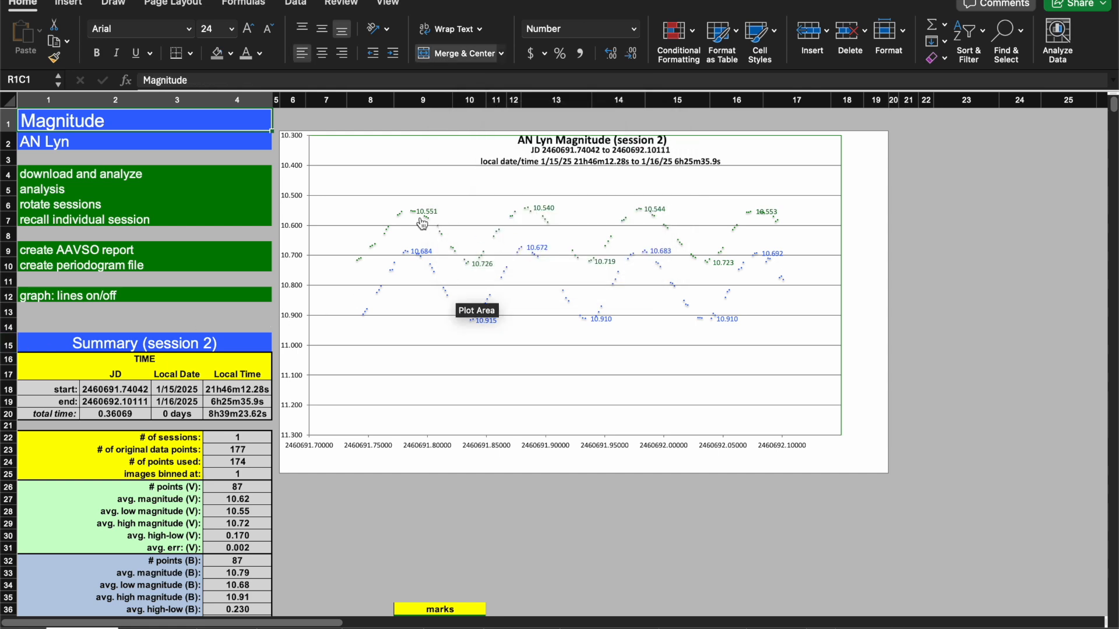
pyautogui.moveTo(416, 221)
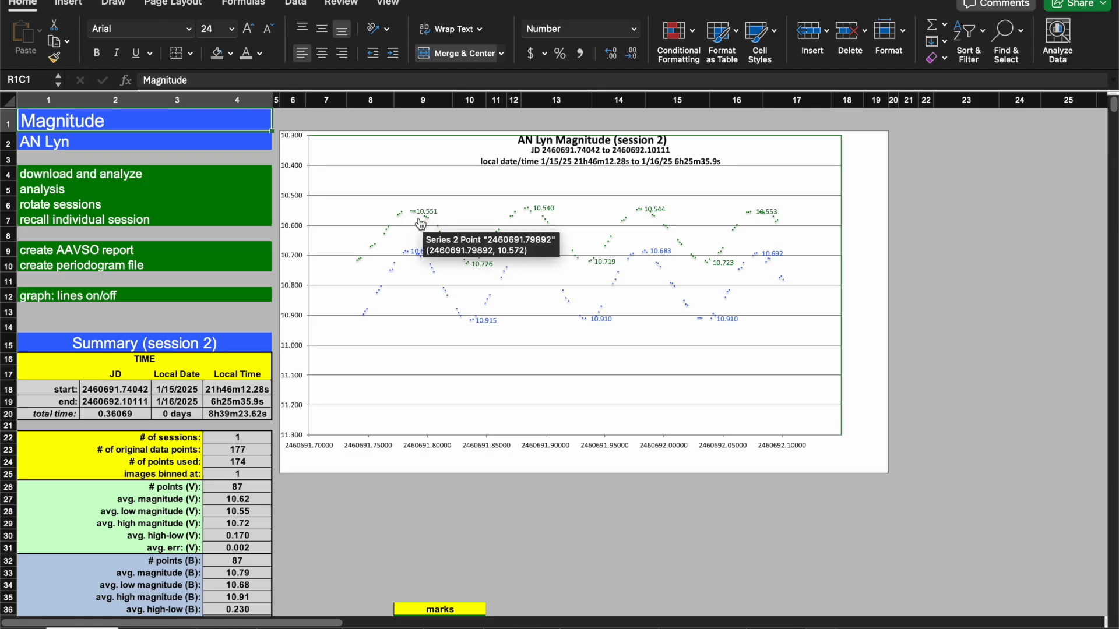
pyautogui.moveTo(535, 220)
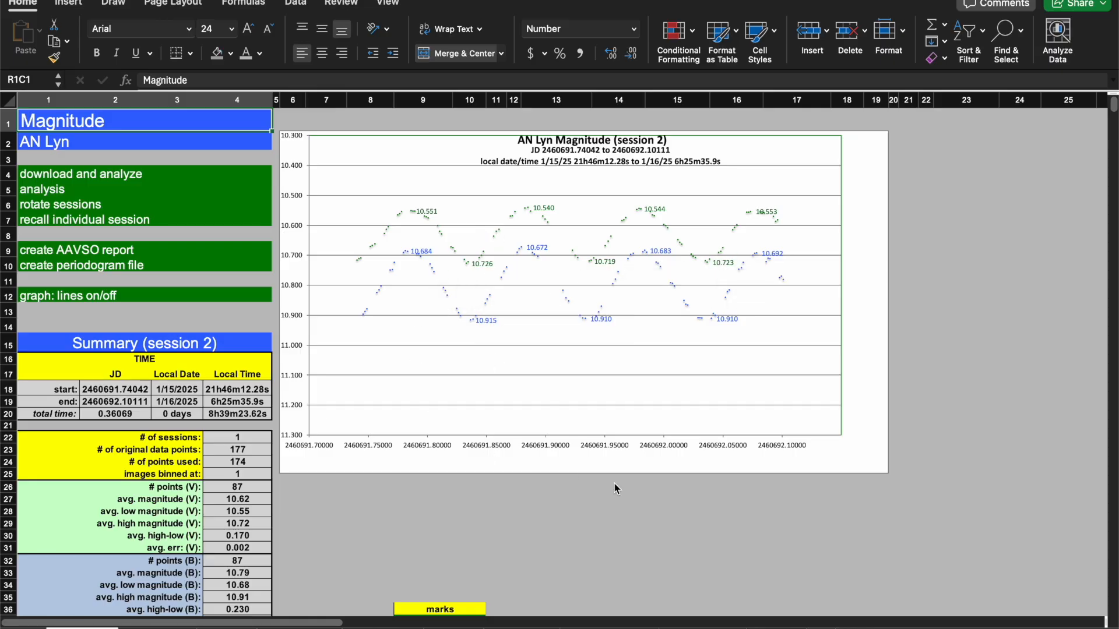
# Filter the data table to show only V filter results for session 2.
pyautogui.click(644, 521)
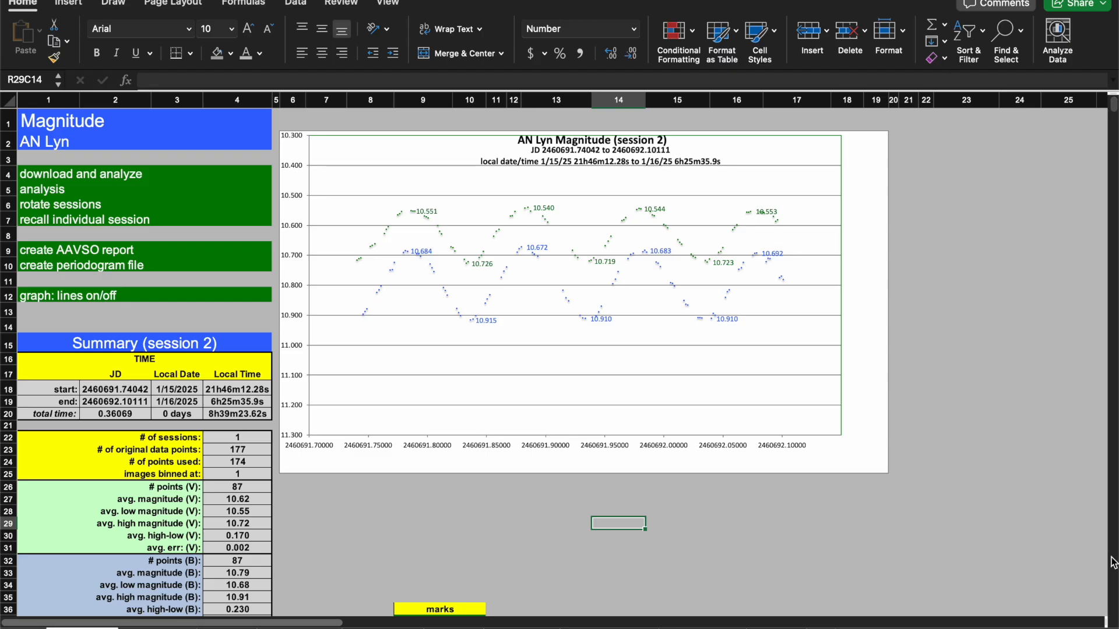
pyautogui.click(1030, 526)
pyautogui.click(896, 524)
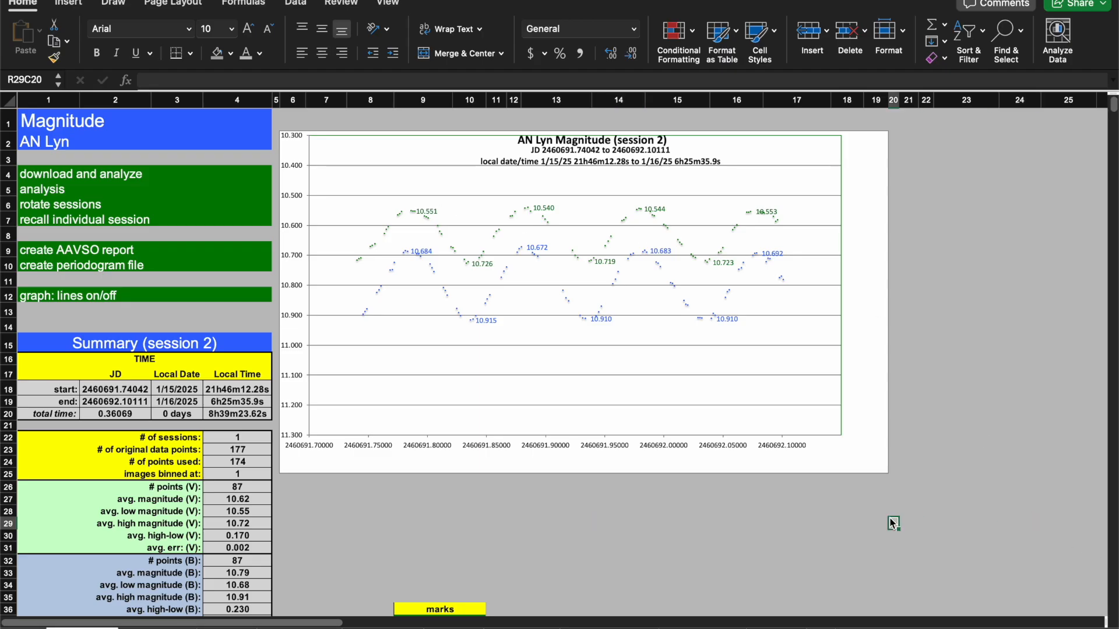
pyautogui.click(336, 563)
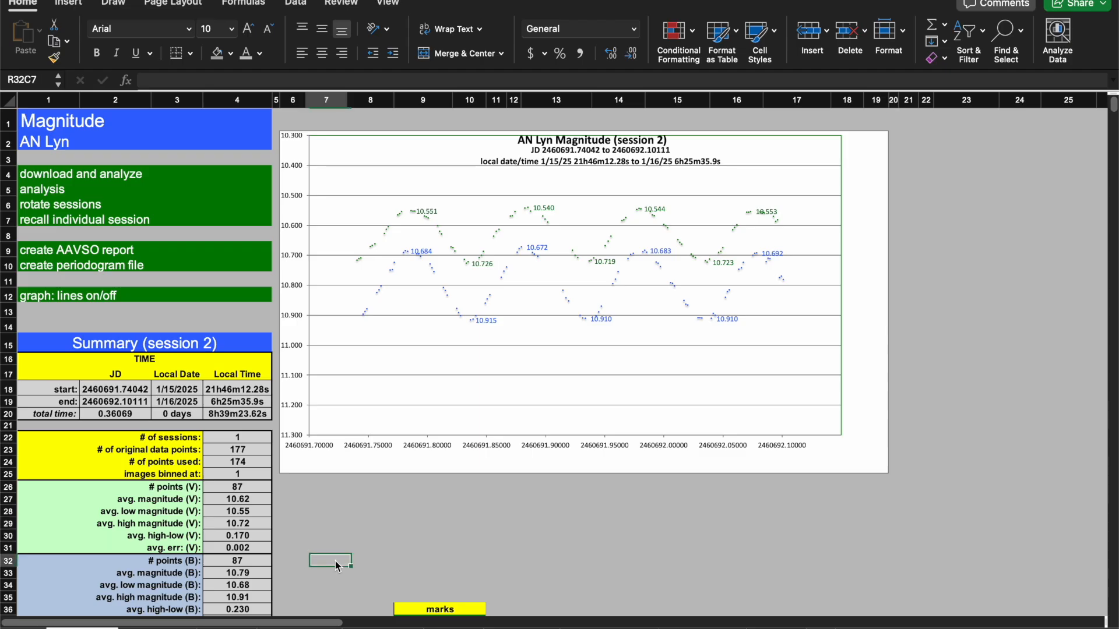
pyautogui.press('Down')
pyautogui.press('Down')
pyautogui.press('Down')
pyautogui.press('Down')
pyautogui.press('Down')
pyautogui.press('Down')
pyautogui.press('Down')
pyautogui.press('Down')
pyautogui.press('Down')
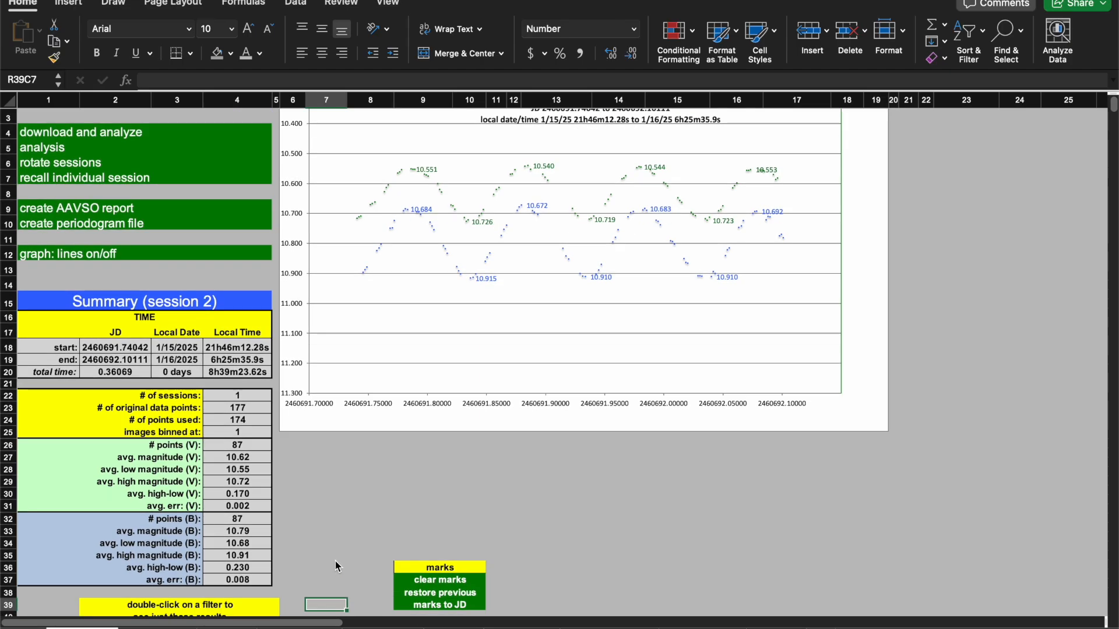
pyautogui.click(333, 525)
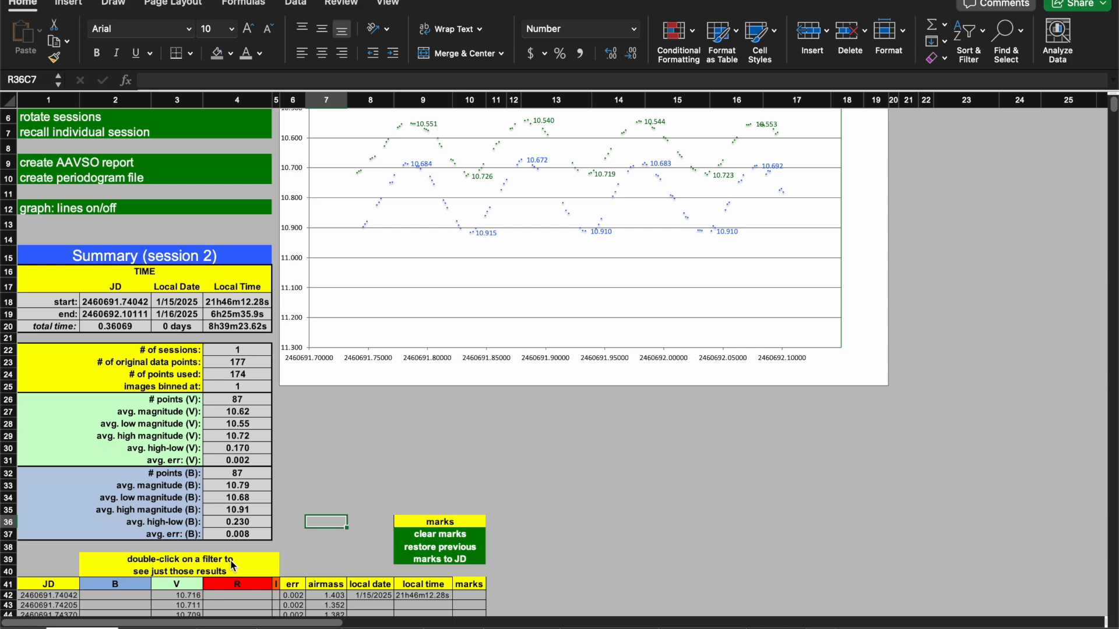
pyautogui.doubleClick(185, 586)
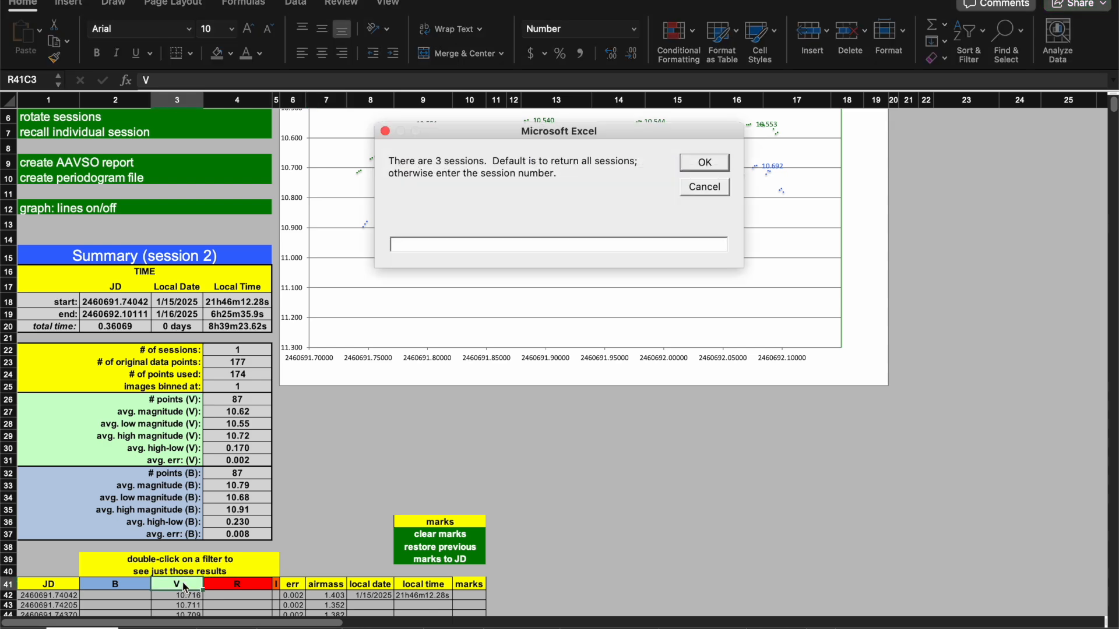
pyautogui.write('2')
pyautogui.press('Return')
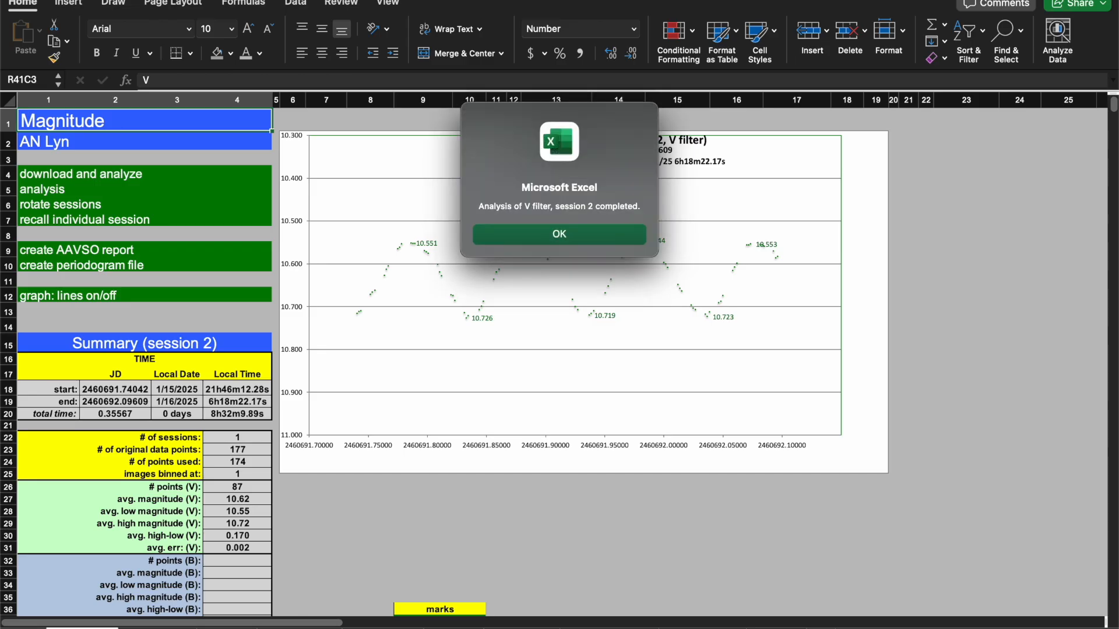
pyautogui.press('Return')
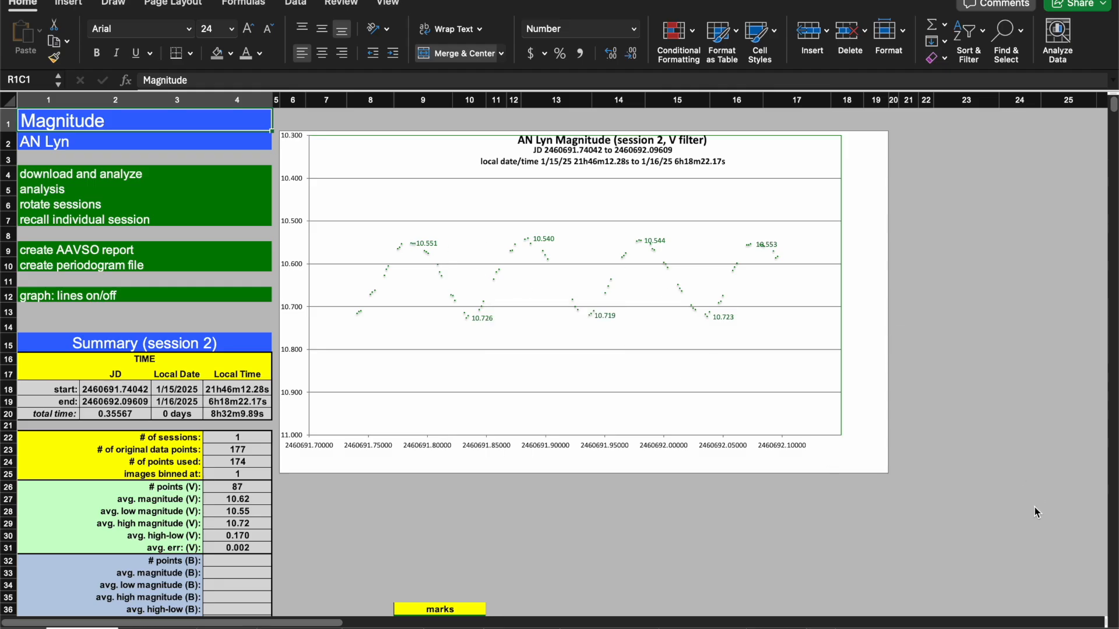
# Scroll down through the session 2 data table to review the high and low marks column.
pyautogui.click(669, 559)
pyautogui.click(533, 548)
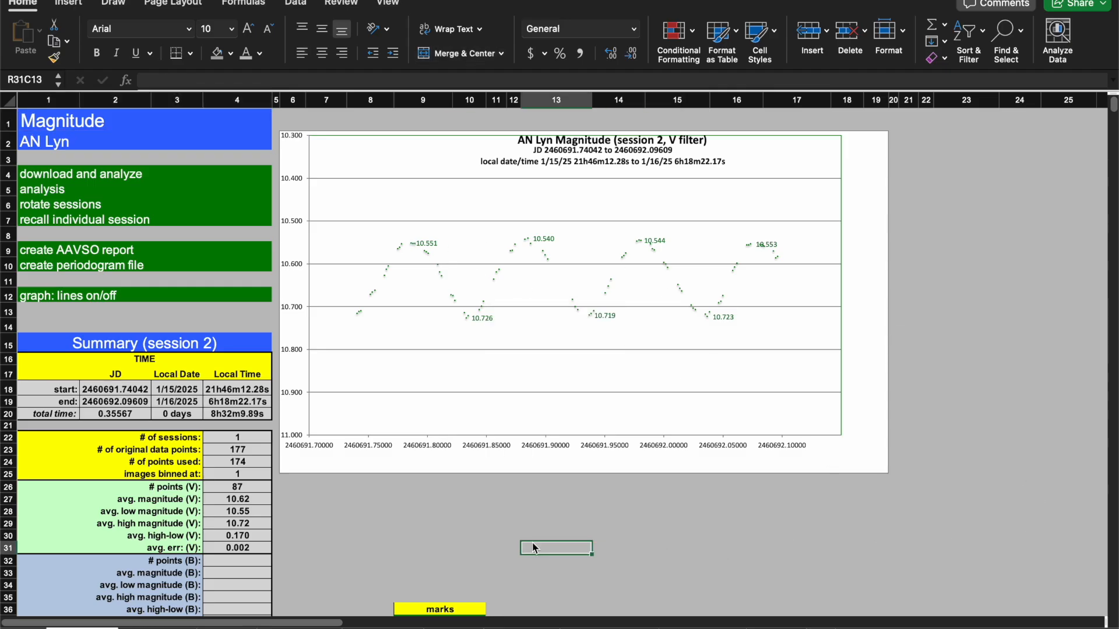
pyautogui.press('Left')
pyautogui.press('Left')
pyautogui.press('Left')
pyautogui.press('Down')
pyautogui.press('Down')
pyautogui.press('Down')
pyautogui.press('Down')
pyautogui.press('Down')
pyautogui.press('Down')
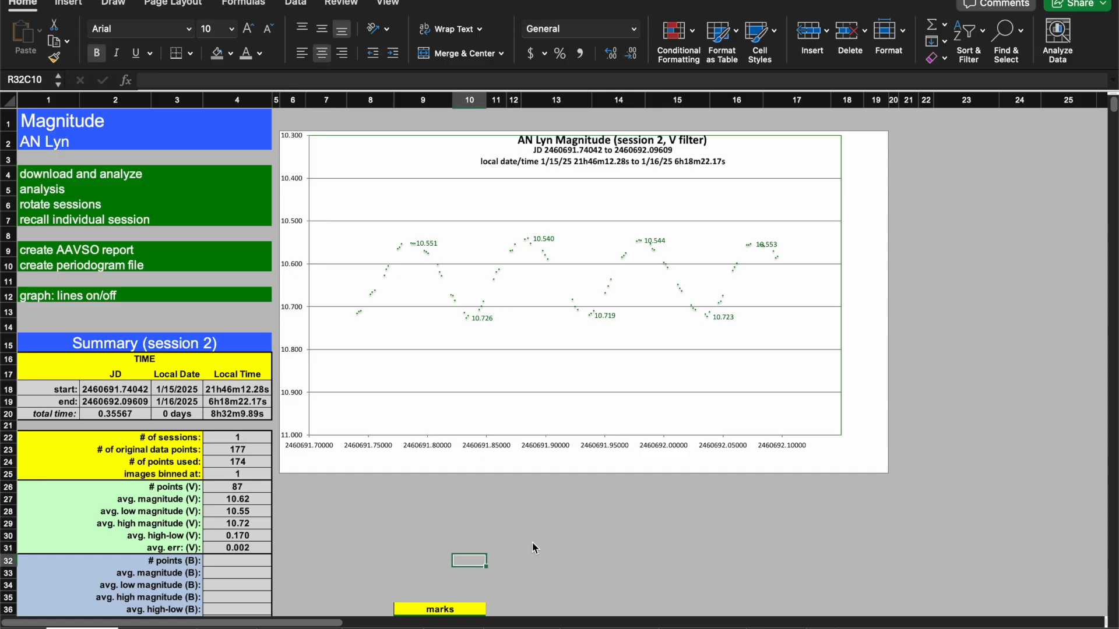
pyautogui.press('Right')
pyautogui.press('Down')
pyautogui.press('Down')
pyautogui.press('Down')
pyautogui.press('Down')
pyautogui.press('Down')
pyautogui.press('Down')
pyautogui.press('Down')
pyautogui.press('Down')
pyautogui.press('Down')
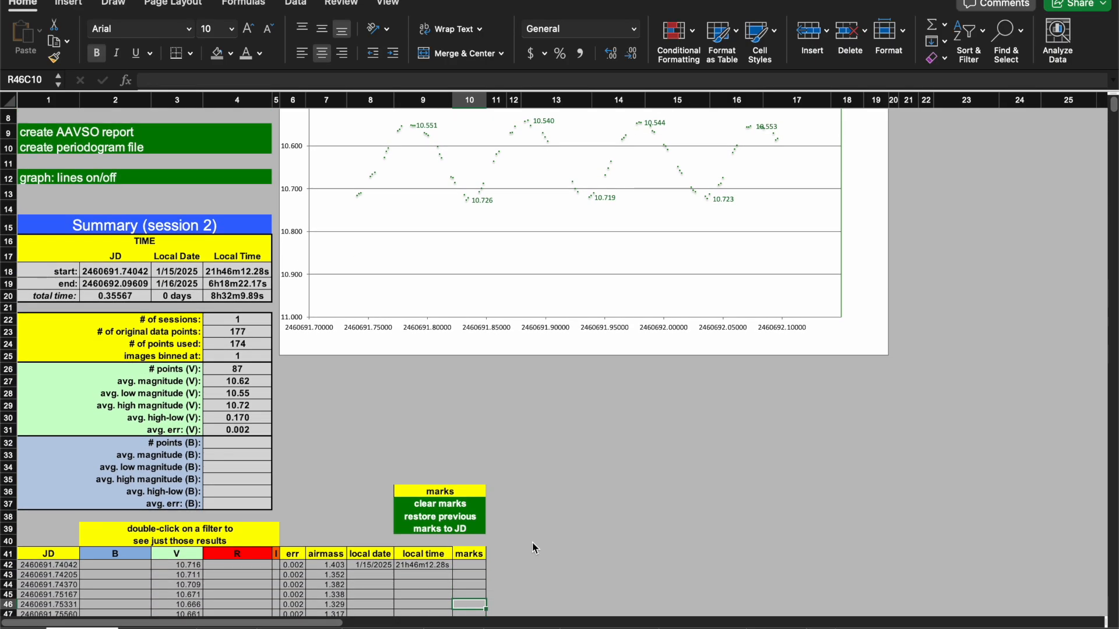
pyautogui.press('Down')
pyautogui.press('Down')
pyautogui.press('Down')
pyautogui.press('Down')
pyautogui.press('Down')
pyautogui.press('Down')
pyautogui.press('Down')
pyautogui.press('Down')
pyautogui.press('Down')
pyautogui.press('Down')
pyautogui.press('Down')
pyautogui.press('Down')
pyautogui.press('Down')
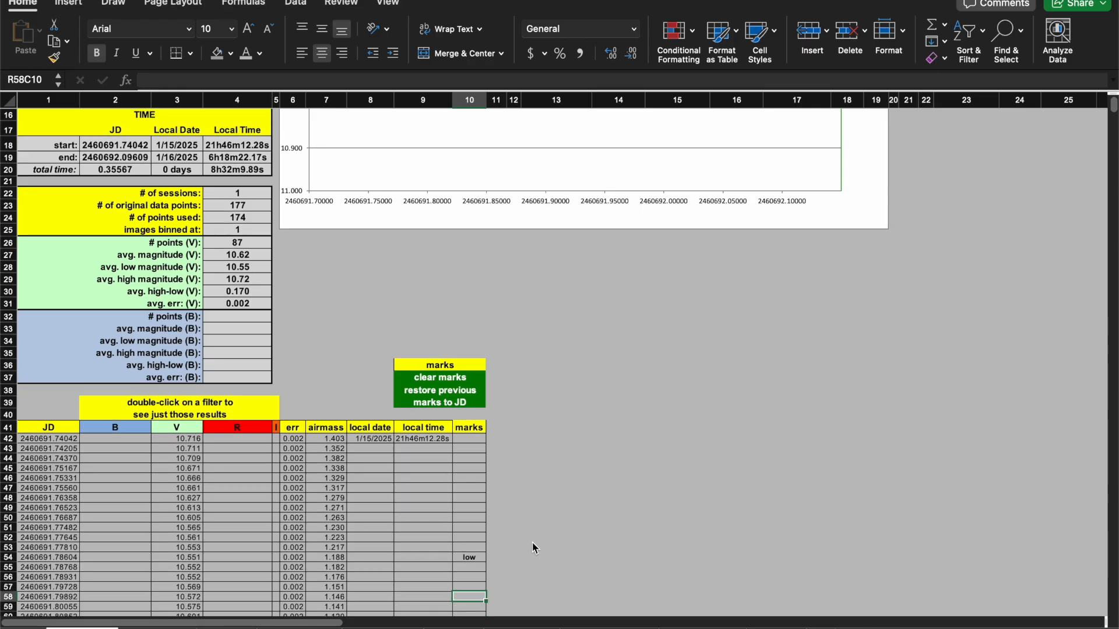
pyautogui.press('Down')
pyautogui.press('Down')
pyautogui.press('Down')
pyautogui.press('Down')
pyautogui.press('Down')
pyautogui.press('Down')
pyautogui.press('Down')
pyautogui.press('Down')
pyautogui.press('Down')
pyautogui.press('Down')
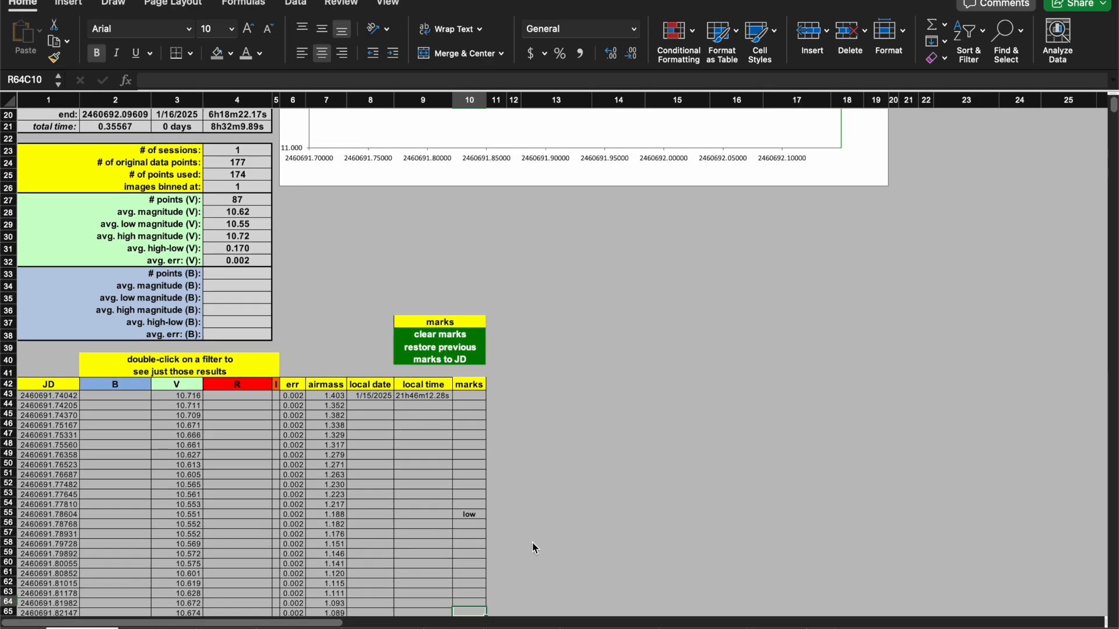
pyautogui.press('Up')
pyautogui.press('Up')
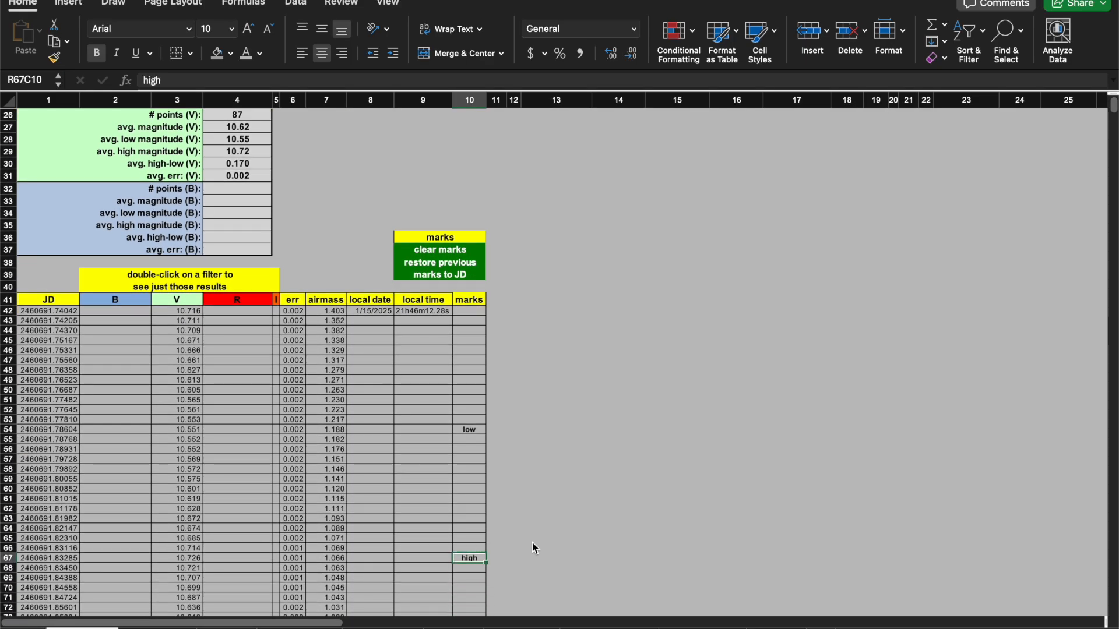
pyautogui.press('Down')
pyautogui.press('Down')
pyautogui.press('Down')
pyautogui.press('Down')
pyautogui.press('Down')
pyautogui.press('Down')
pyautogui.press('Down')
pyautogui.press('Down')
pyautogui.press('Down')
pyautogui.press('Down')
pyautogui.press('Down')
pyautogui.press('Down')
pyautogui.press('Down')
pyautogui.press('Down')
pyautogui.press('Down')
pyautogui.press('Down')
pyautogui.press('Down')
pyautogui.press('Down')
pyautogui.press('Down')
pyautogui.press('Down')
pyautogui.press('Down')
pyautogui.press('Down')
pyautogui.press('Down')
pyautogui.press('Down')
pyautogui.press('Down')
pyautogui.press('Down')
pyautogui.press('Down')
pyautogui.press('Down')
pyautogui.press('Down')
pyautogui.press('Down')
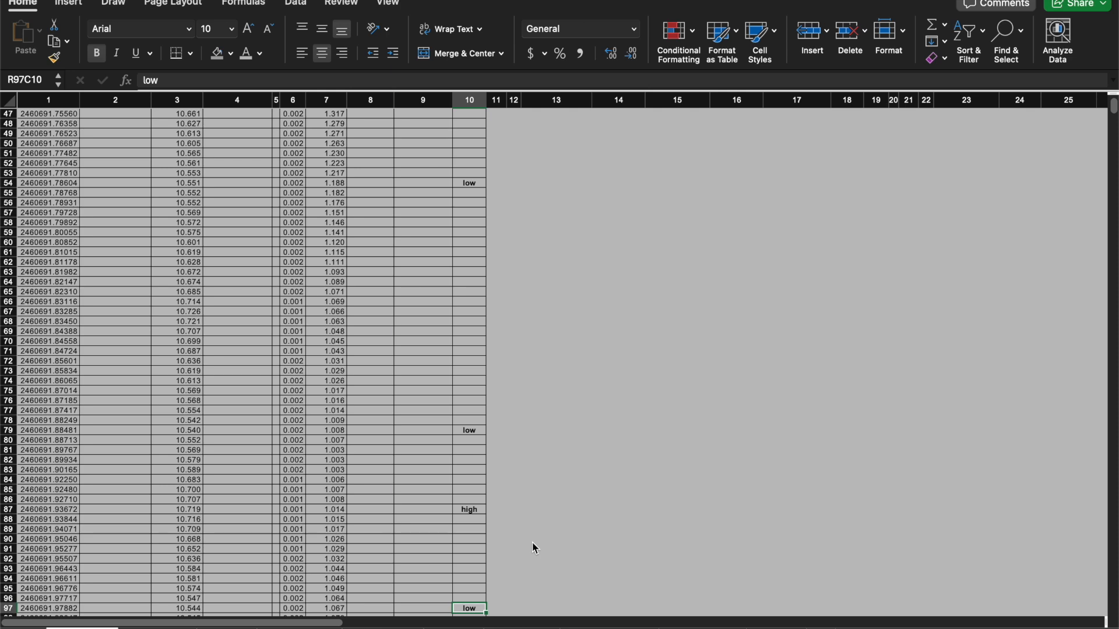
# Clear the unwanted high and low marks further down the marks column, keeping the low mark at row 79.
pyautogui.click(470, 511)
pyautogui.press('Delete')
pyautogui.press('Down')
pyautogui.press('Down')
pyautogui.press('Down')
pyautogui.press('Down')
pyautogui.press('Down')
pyautogui.press('Down')
pyautogui.press('Down')
pyautogui.press('Down')
pyautogui.press('Down')
pyautogui.press('Down')
pyautogui.press('Delete')
pyautogui.press('Down')
pyautogui.press('Down')
pyautogui.press('Down')
pyautogui.press('Down')
pyautogui.press('Down')
pyautogui.press('Down')
pyautogui.press('Down')
pyautogui.press('Down')
pyautogui.press('Down')
pyautogui.press('Down')
pyautogui.press('Down')
pyautogui.press('Down')
pyautogui.press('Down')
pyautogui.press('Down')
pyautogui.press('Down')
pyautogui.press('Down')
pyautogui.press('Down')
pyautogui.press('Down')
pyautogui.press('Down')
pyautogui.press('Down')
pyautogui.press('Up')
pyautogui.press('Up')
pyautogui.press('Up')
pyautogui.press('Up')
pyautogui.press('Up')
pyautogui.press('Delete')
pyautogui.press('Down')
pyautogui.press('Down')
pyautogui.press('Down')
pyautogui.press('Down')
pyautogui.press('Down')
pyautogui.press('Down')
pyautogui.press('Down')
pyautogui.press('Down')
pyautogui.press('Down')
pyautogui.press('Down')
pyautogui.press('Down')
pyautogui.press('Down')
pyautogui.press('Down')
pyautogui.press('Down')
pyautogui.press('Down')
pyautogui.press('Down')
pyautogui.press('Down')
pyautogui.press('Down')
pyautogui.press('Down')
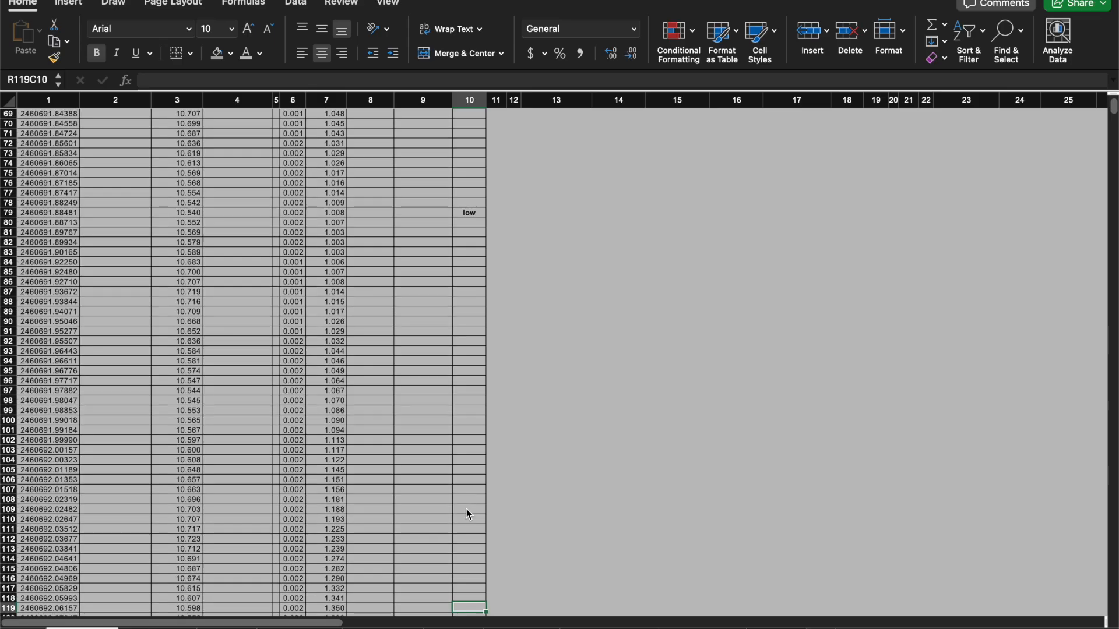
# Scroll back up through the marks column to review the remaining marks.
pyautogui.press('Up')
pyautogui.press('Up')
pyautogui.press('Up')
pyautogui.press('Up')
pyautogui.press('Up')
pyautogui.press('Up')
pyautogui.press('Up')
pyautogui.press('Up')
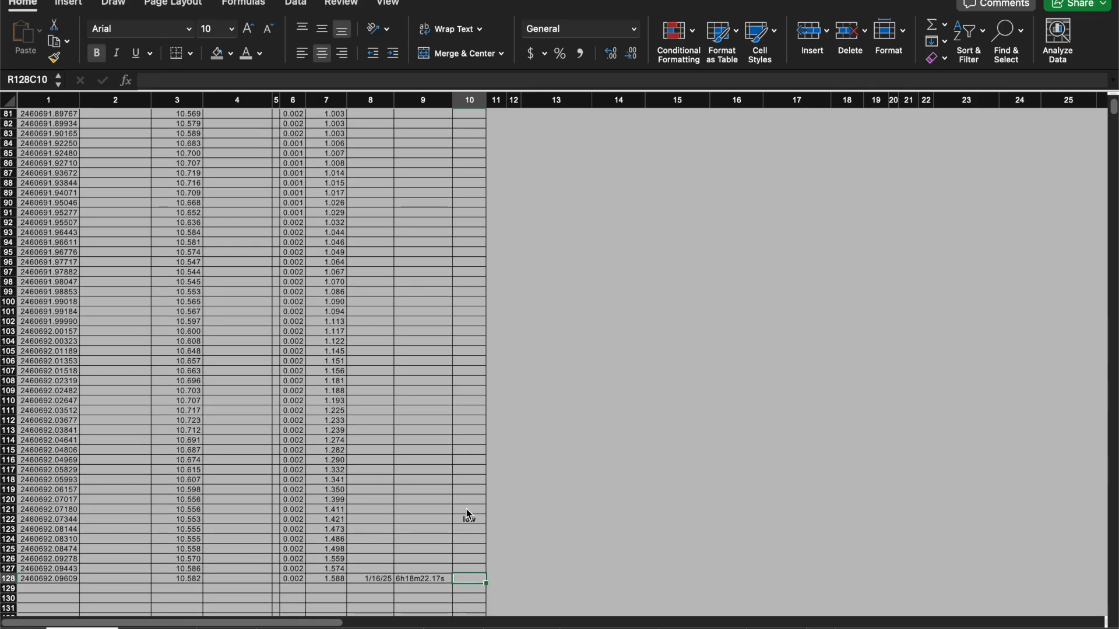
pyautogui.click(470, 471)
pyautogui.press('Up')
pyautogui.press('Up')
pyautogui.press('Up')
pyautogui.press('Up')
pyautogui.press('Up')
pyautogui.press('Up')
pyautogui.press('Up')
pyautogui.press('Up')
pyautogui.press('Up')
pyautogui.press('Up')
pyautogui.press('Up')
pyautogui.press('Up')
pyautogui.press('Up')
pyautogui.press('Up')
pyautogui.press('Up')
pyautogui.press('Up')
pyautogui.press('Up')
pyautogui.press('Up')
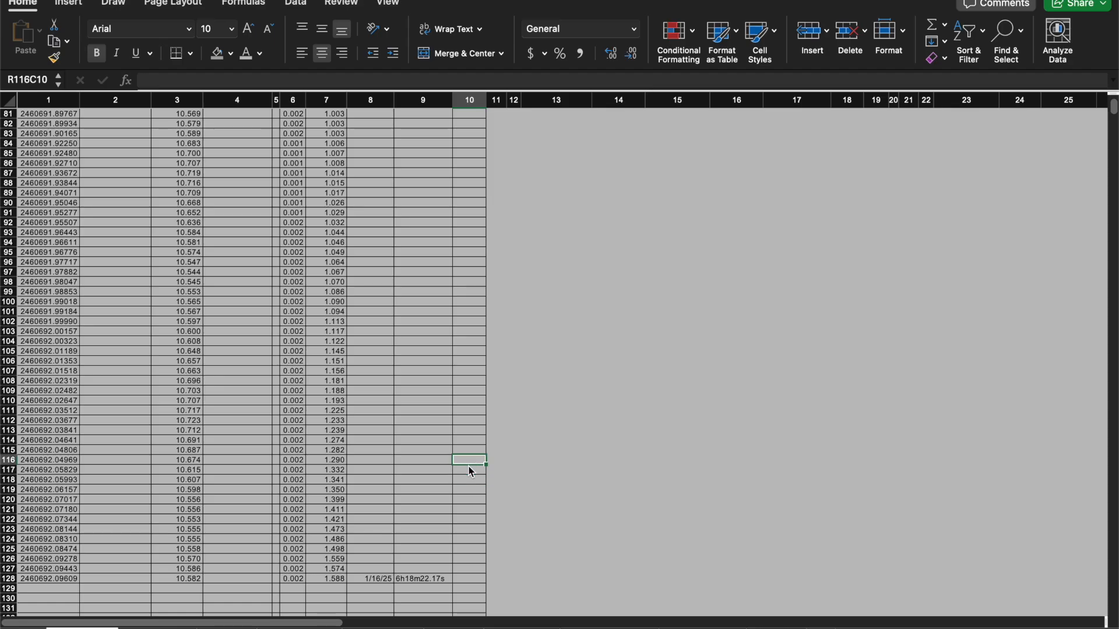
pyautogui.press('Up')
pyautogui.press('Up')
pyautogui.press('Up')
pyautogui.press('Up')
pyautogui.press('Up')
pyautogui.press('Up')
pyautogui.press('Up')
pyautogui.press('Up')
pyautogui.press('Up')
pyautogui.press('Up')
pyautogui.press('Up')
pyautogui.press('Up')
pyautogui.press('Up')
pyautogui.press('Up')
pyautogui.press('Up')
pyautogui.press('Up')
pyautogui.press('Up')
pyautogui.press('Up')
pyautogui.press('Up')
pyautogui.press('Up')
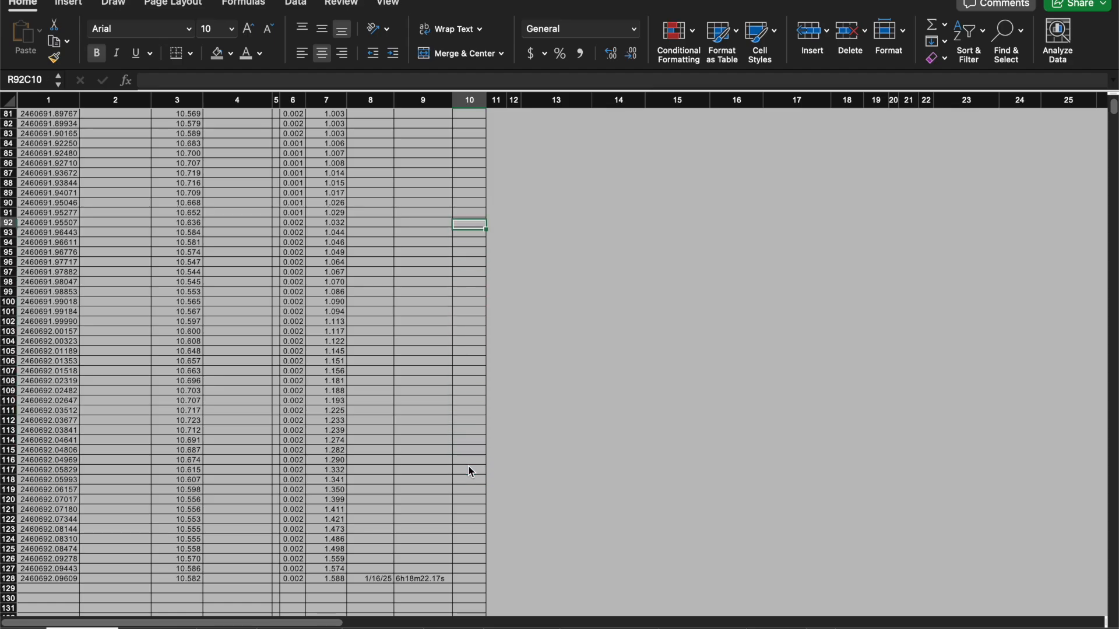
pyautogui.press('Up')
pyautogui.press('Up')
pyautogui.press('Up')
pyautogui.press('Up')
pyautogui.press('Up')
pyautogui.press('Up')
pyautogui.press('Up')
pyautogui.press('Up')
pyautogui.press('Up')
pyautogui.press('Up')
pyautogui.press('Up')
pyautogui.press('Up')
pyautogui.press('Up')
pyautogui.press('Up')
pyautogui.press('Up')
pyautogui.press('Up')
pyautogui.press('Up')
pyautogui.press('Up')
pyautogui.press('Up')
pyautogui.press('Up')
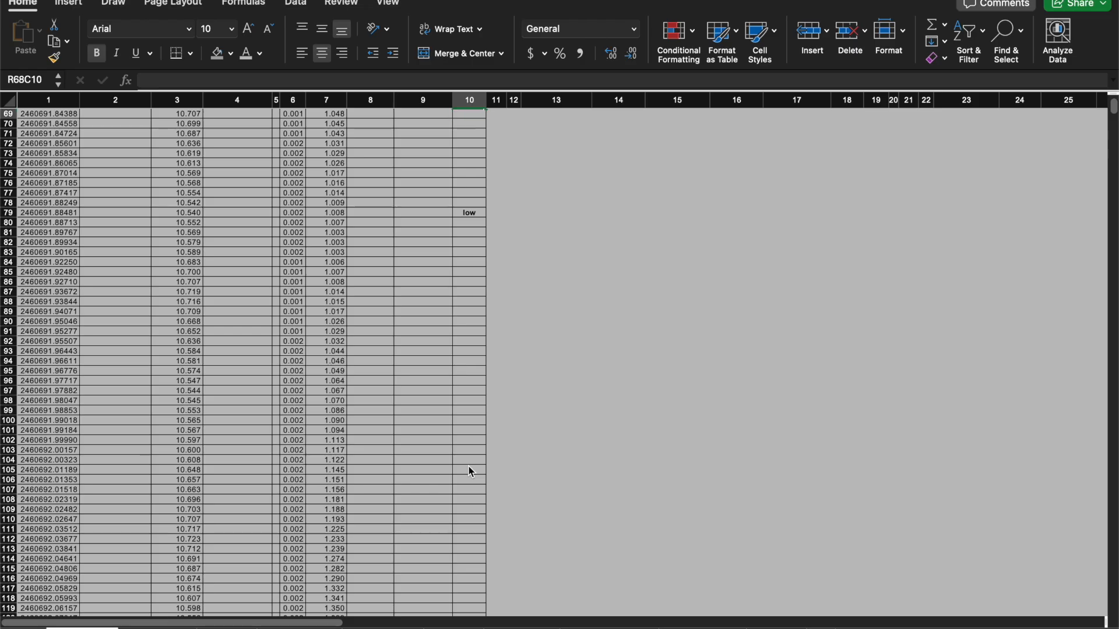
pyautogui.press('Up')
pyautogui.press('Up')
pyautogui.press('Up')
pyautogui.press('Up')
pyautogui.press('Up')
pyautogui.press('Up')
pyautogui.press('Up')
pyautogui.press('Up')
pyautogui.press('Up')
pyautogui.press('Up')
pyautogui.press('Up')
pyautogui.press('Up')
pyautogui.press('Up')
pyautogui.press('Up')
pyautogui.press('Up')
pyautogui.press('Up')
pyautogui.press('Up')
pyautogui.press('Up')
pyautogui.press('Up')
pyautogui.press('Up')
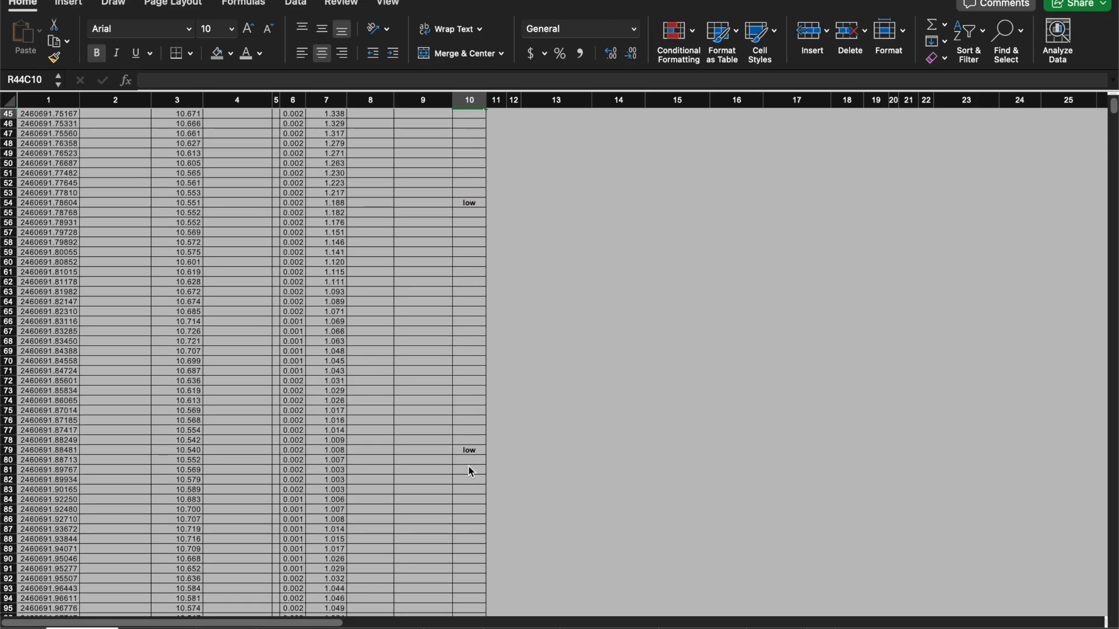
# Run the marks-to-JD conversion to compute the time between the marked low points, dismissing the completion message.
pyautogui.press('Up')
pyautogui.press('Up')
pyautogui.press('Up')
pyautogui.press('Up')
pyautogui.press('Up')
pyautogui.press('Up')
pyautogui.press('Up')
pyautogui.press('Up')
pyautogui.press('Up')
pyautogui.press('Up')
pyautogui.press('Up')
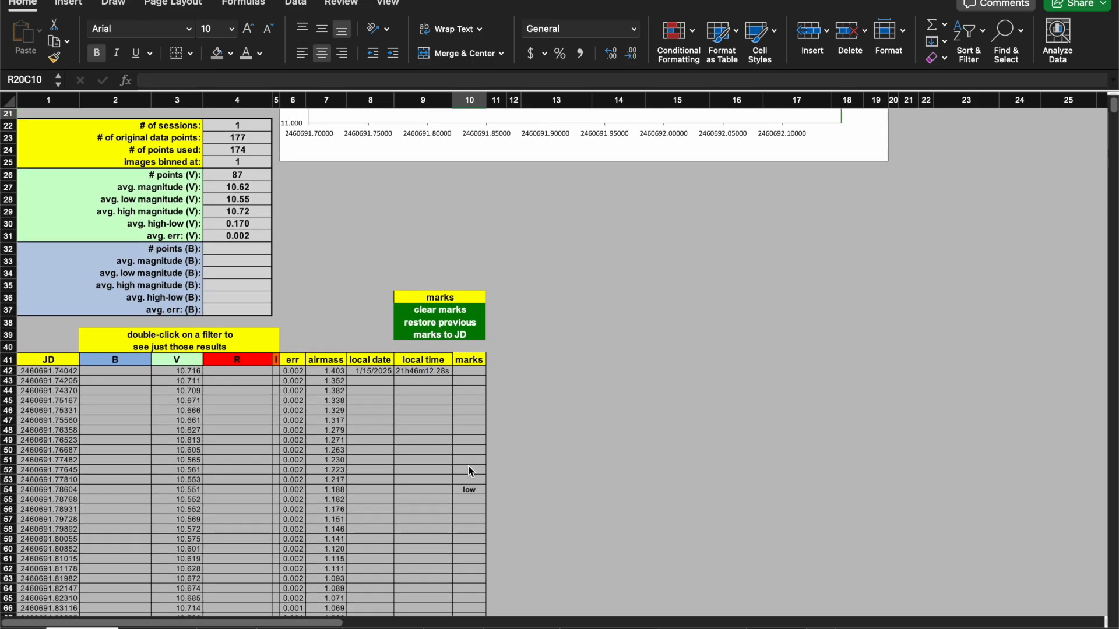
pyautogui.click(570, 406)
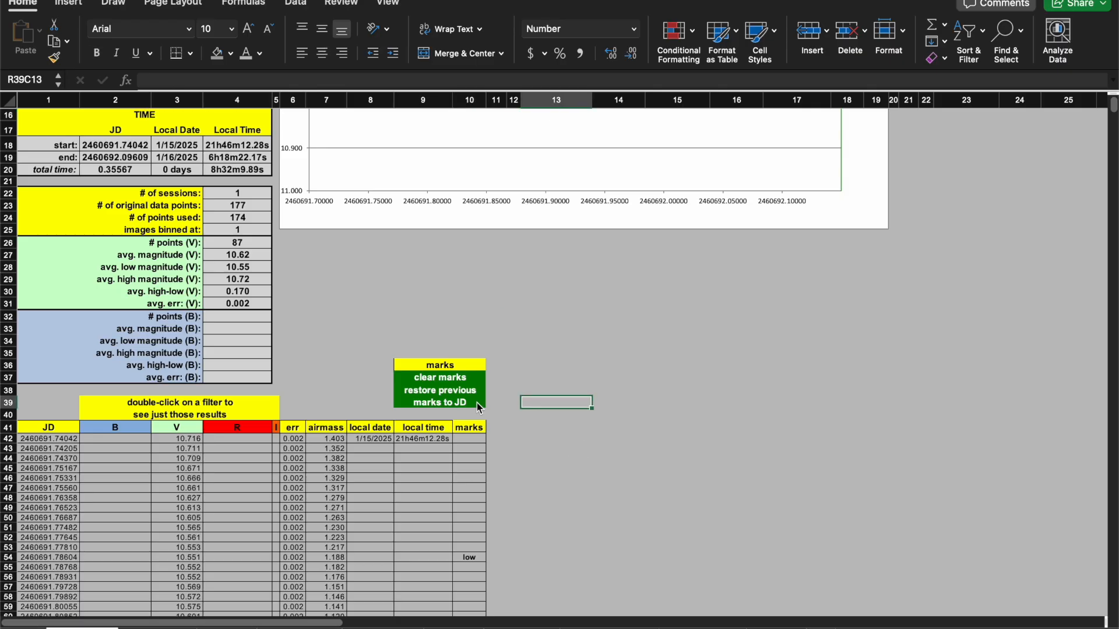
pyautogui.click(429, 408)
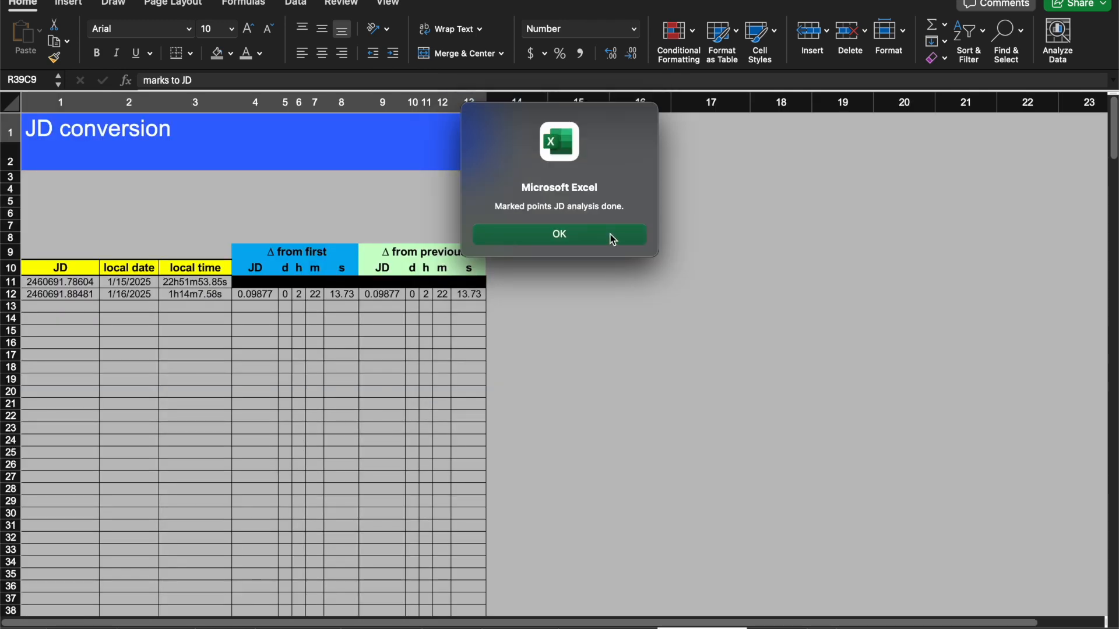
pyautogui.click(590, 236)
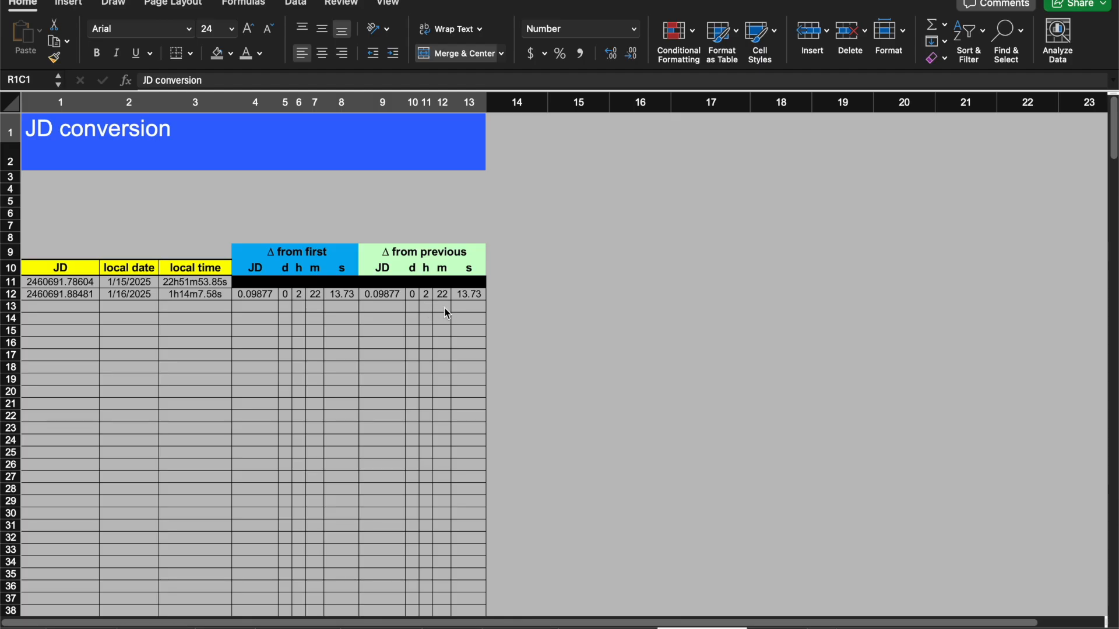
pyautogui.click(260, 216)
# Return to the Magnitude sheet and toggle the graph's connecting lines on, then off again.
pyautogui.click(139, 619)
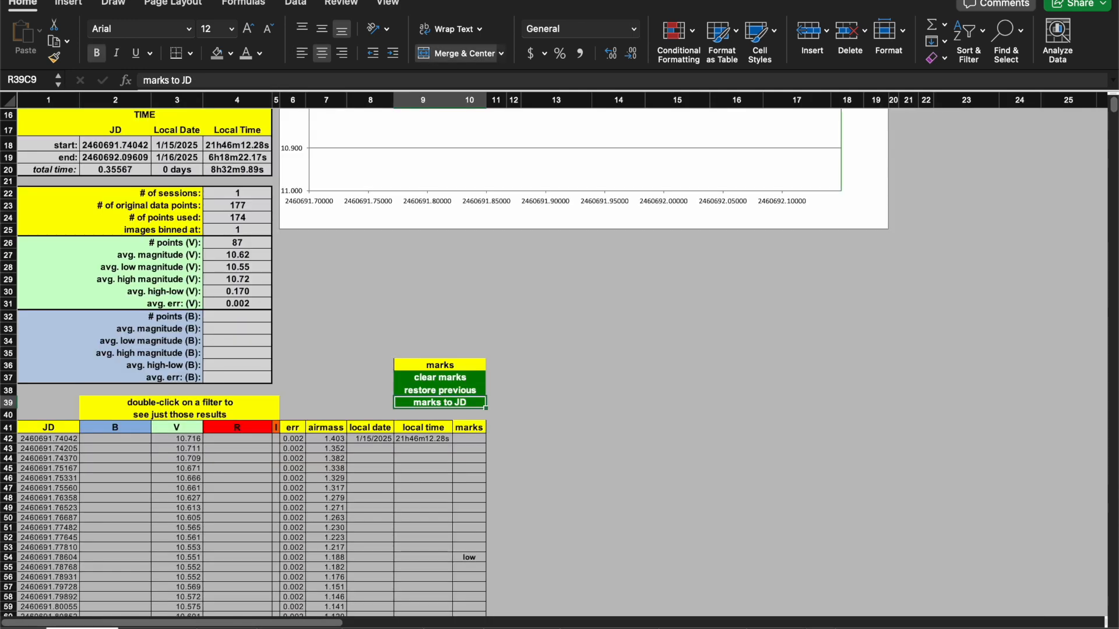
pyautogui.click(561, 336)
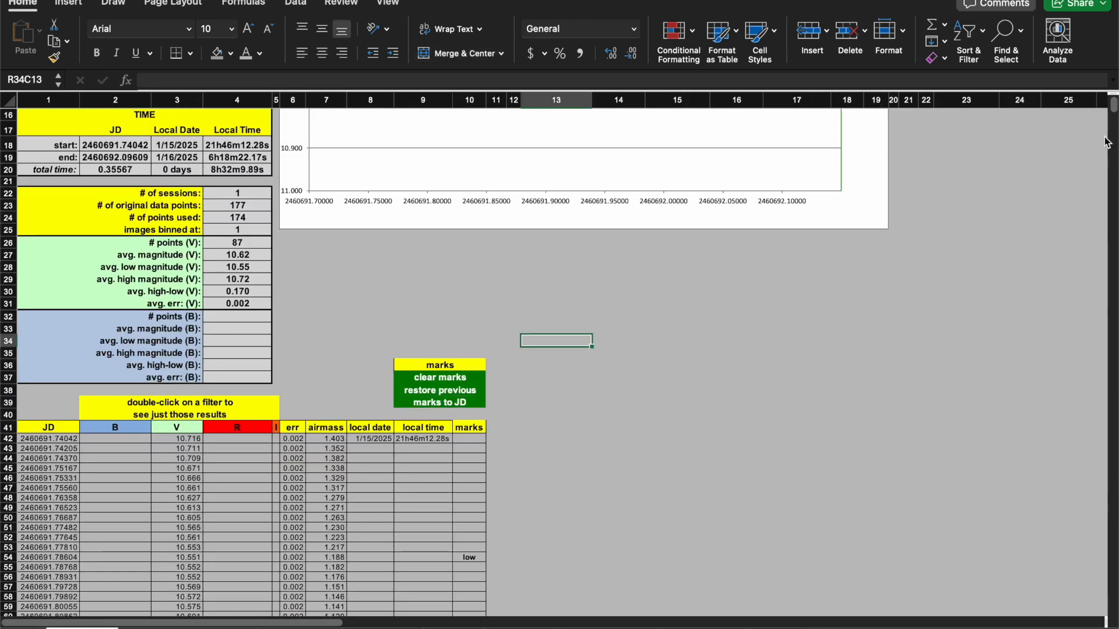
pyautogui.scroll(5, 1114, 104)
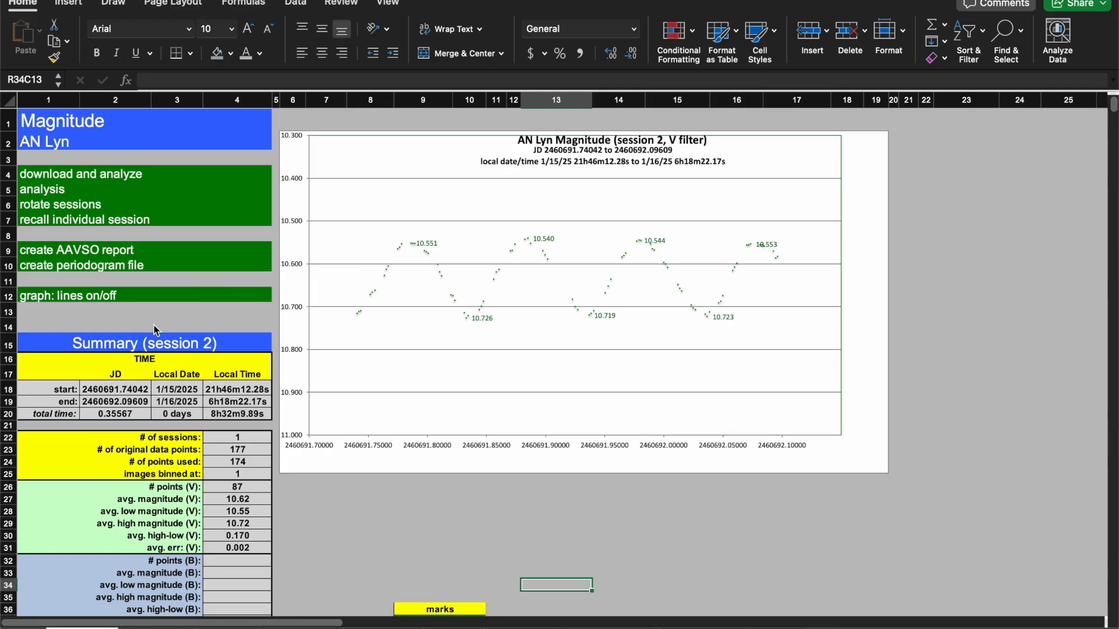
pyautogui.click(128, 323)
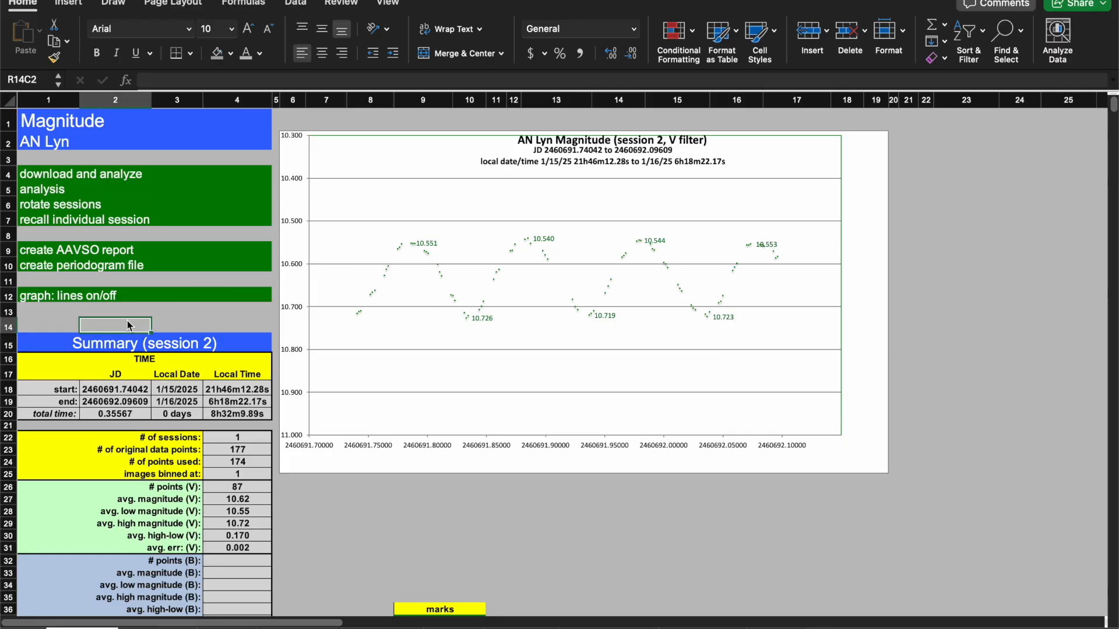
pyautogui.click(44, 297)
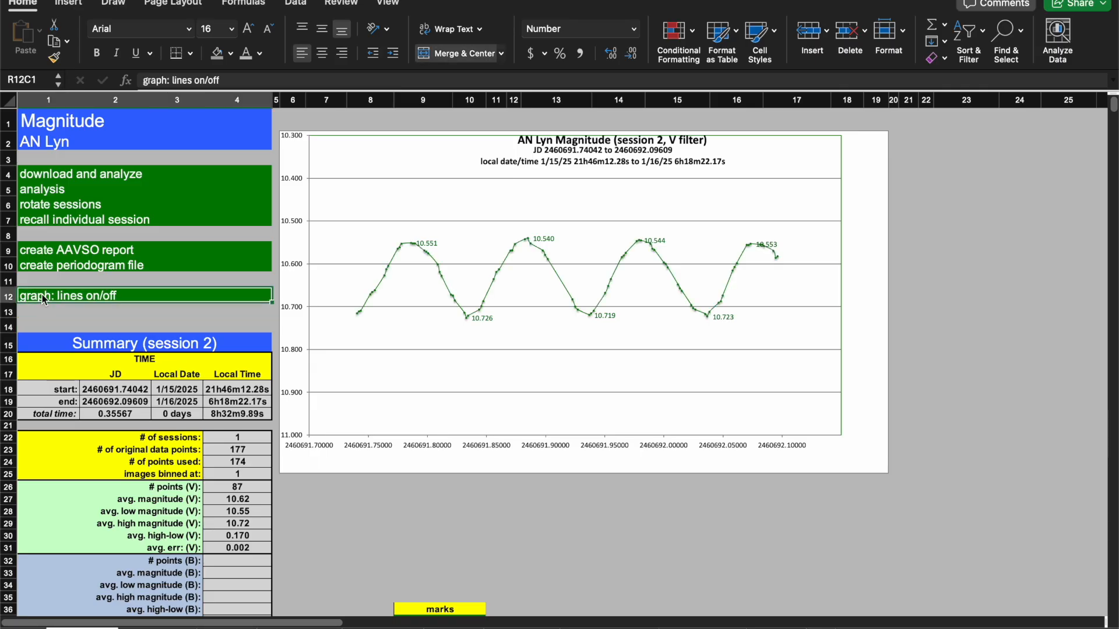
pyautogui.click(44, 297)
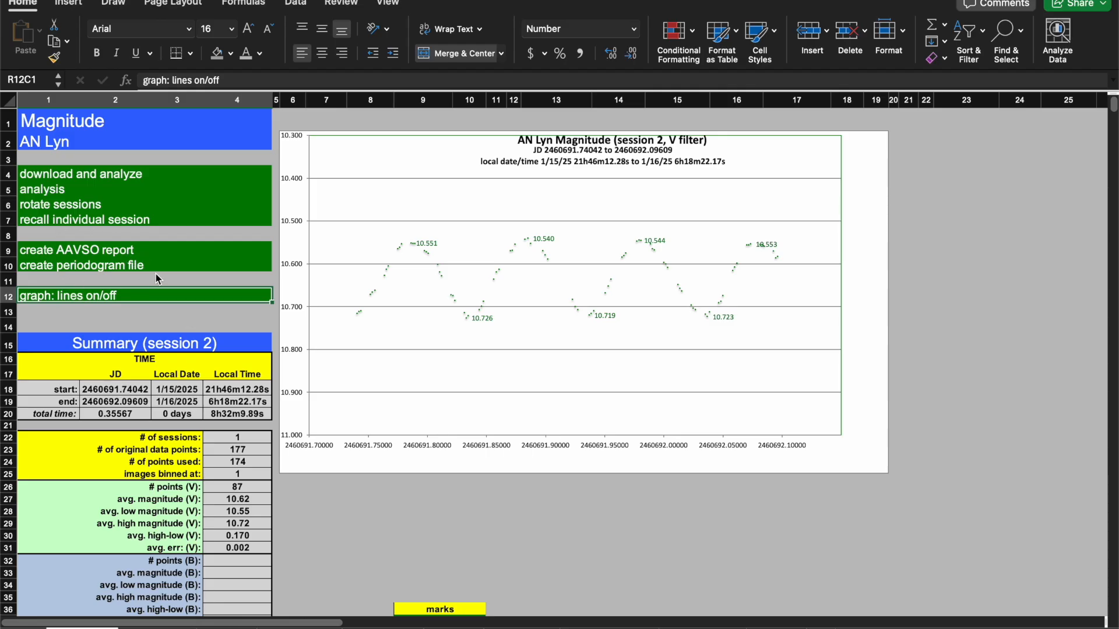
pyautogui.click(368, 511)
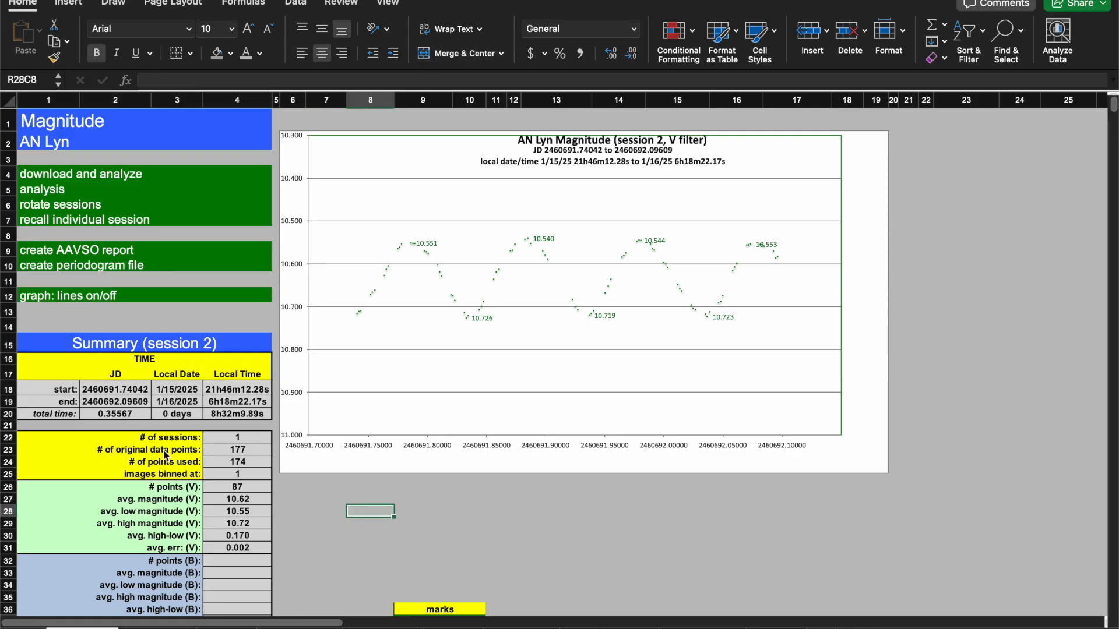